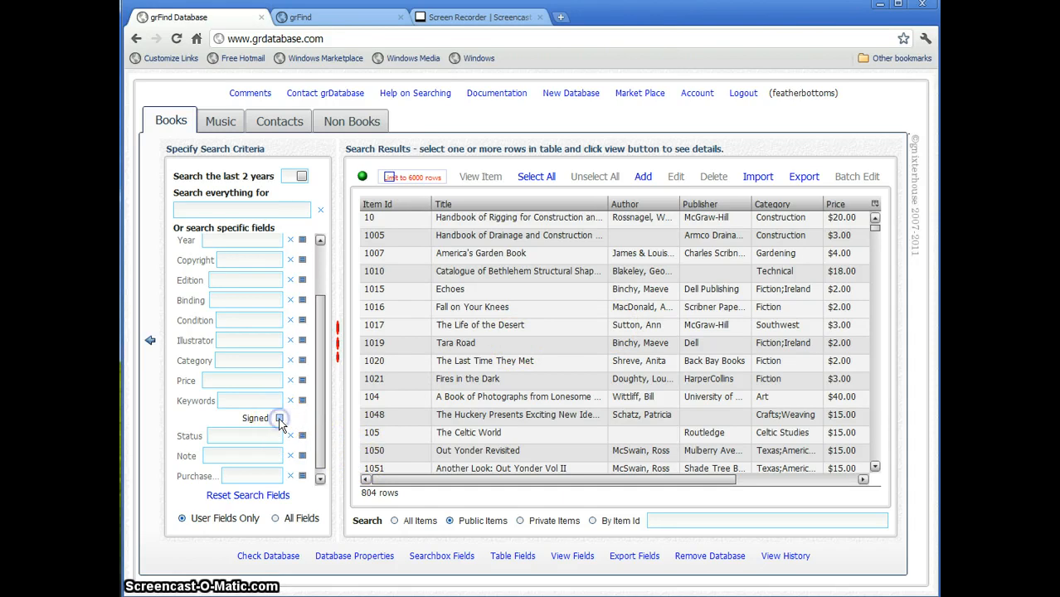
- Filter the Books results to signed books, select The Navajo Hunter Tradition, and sort by title
click(279, 419)
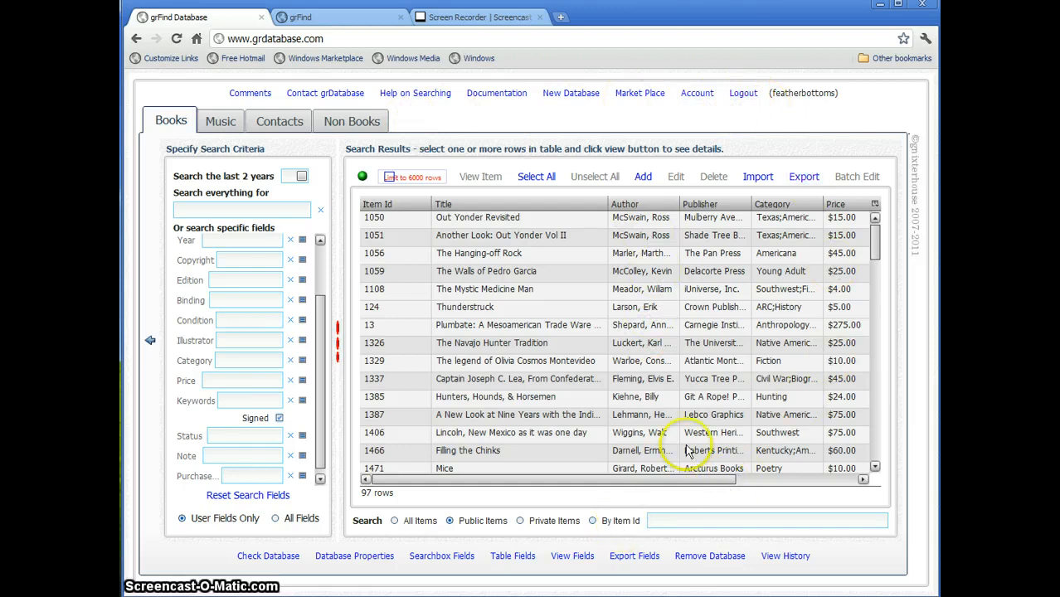
click(536, 345)
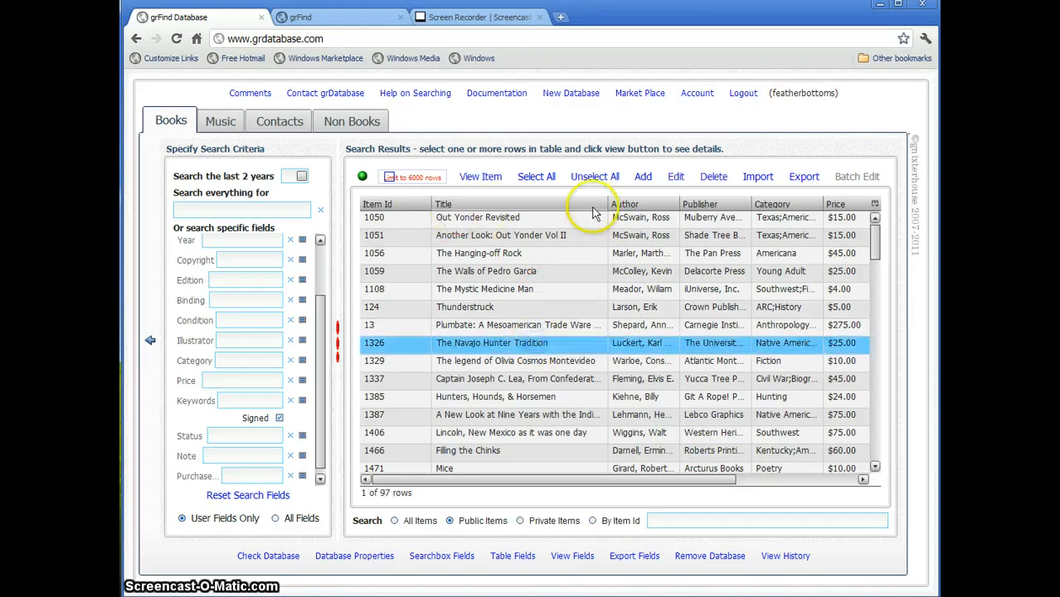
click(474, 207)
click(473, 208)
- Sort by author in descending order, narrow the Title column, and select The Bonesetter's Daughter
click(635, 207)
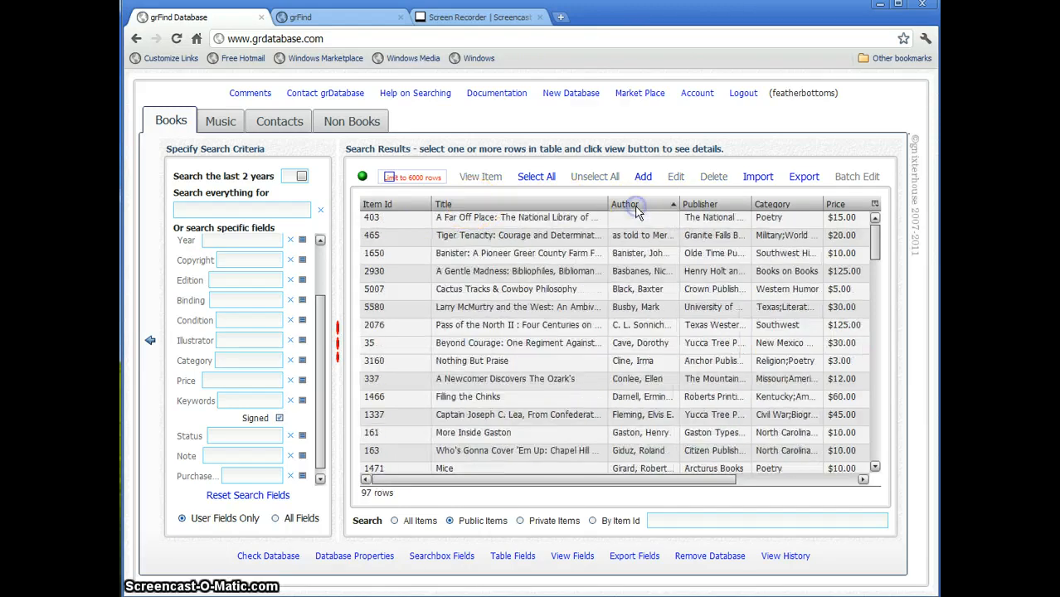
click(636, 207)
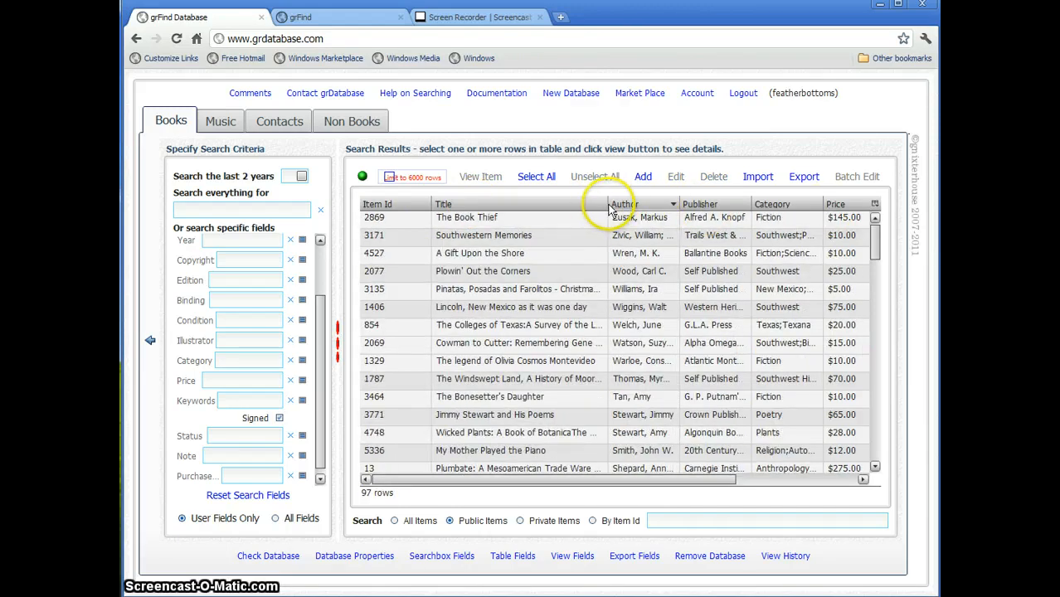
drag(607, 204, 585, 204)
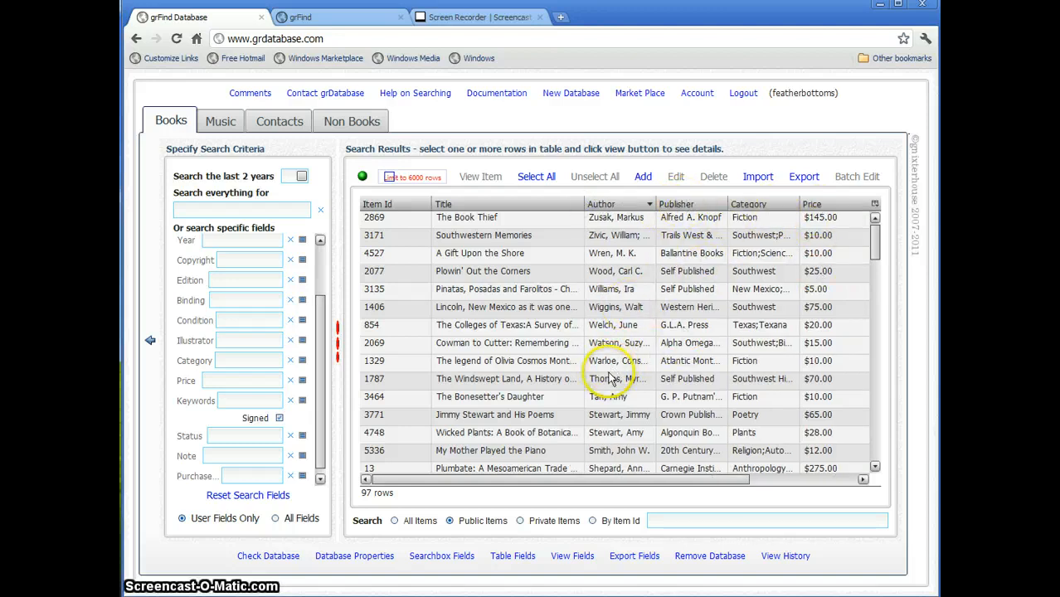
click(510, 398)
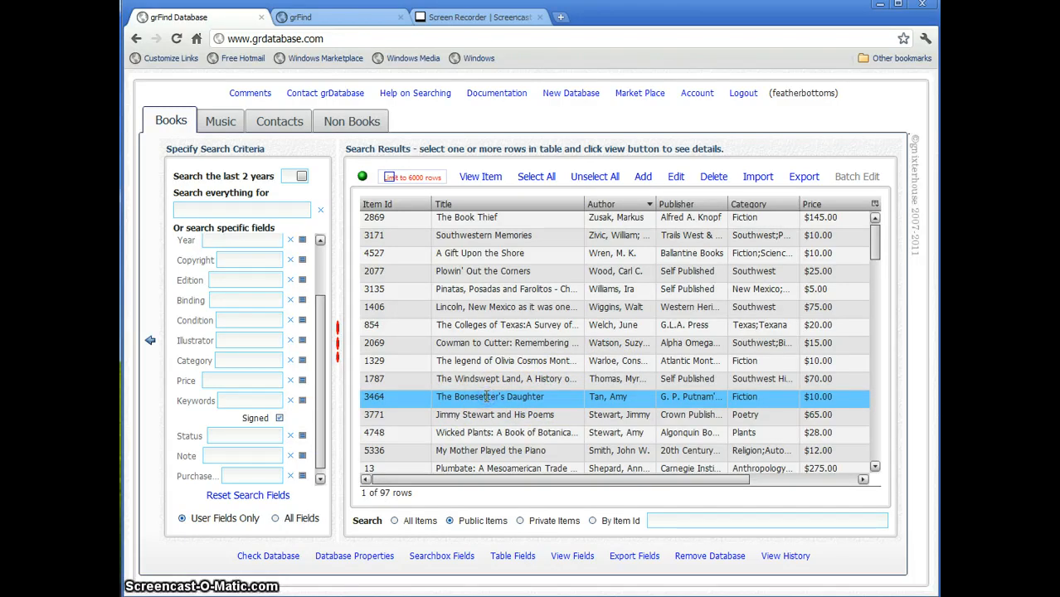
- View The Bonesetter's Daughter's full details, including its signed title page image
double_click(495, 398)
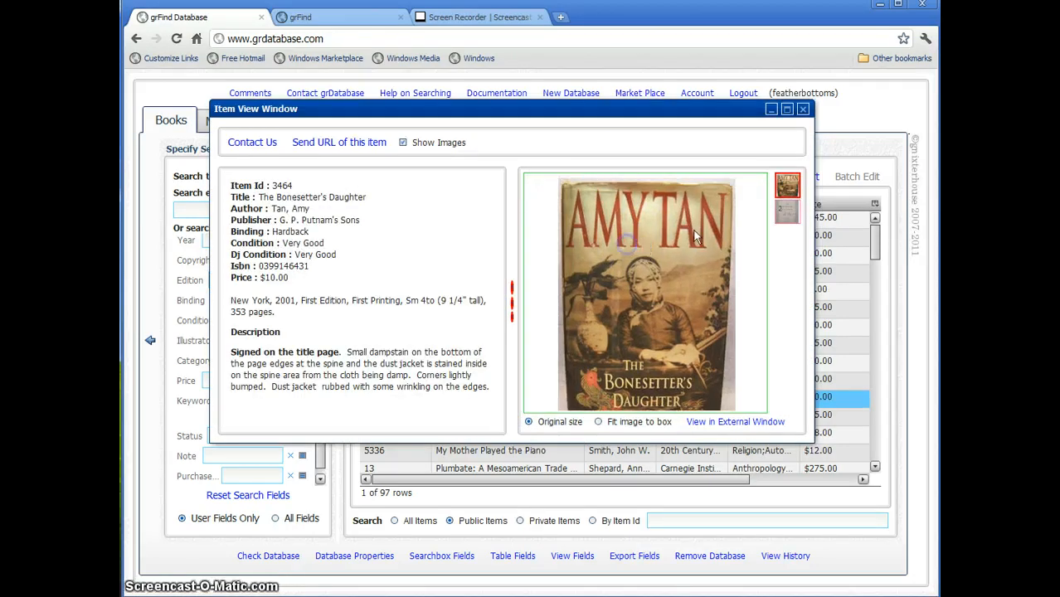
click(788, 212)
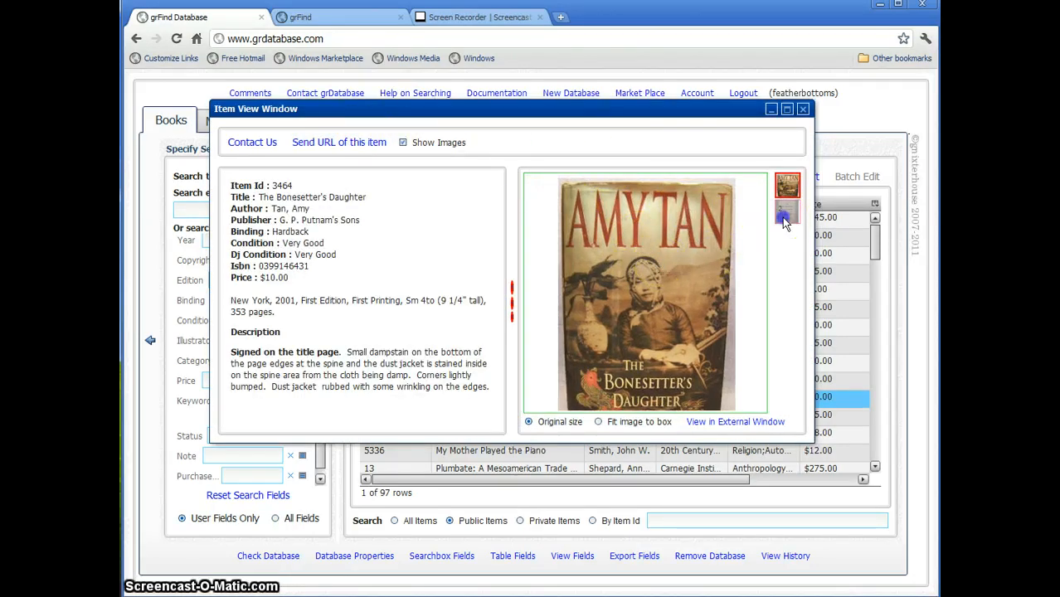
click(803, 109)
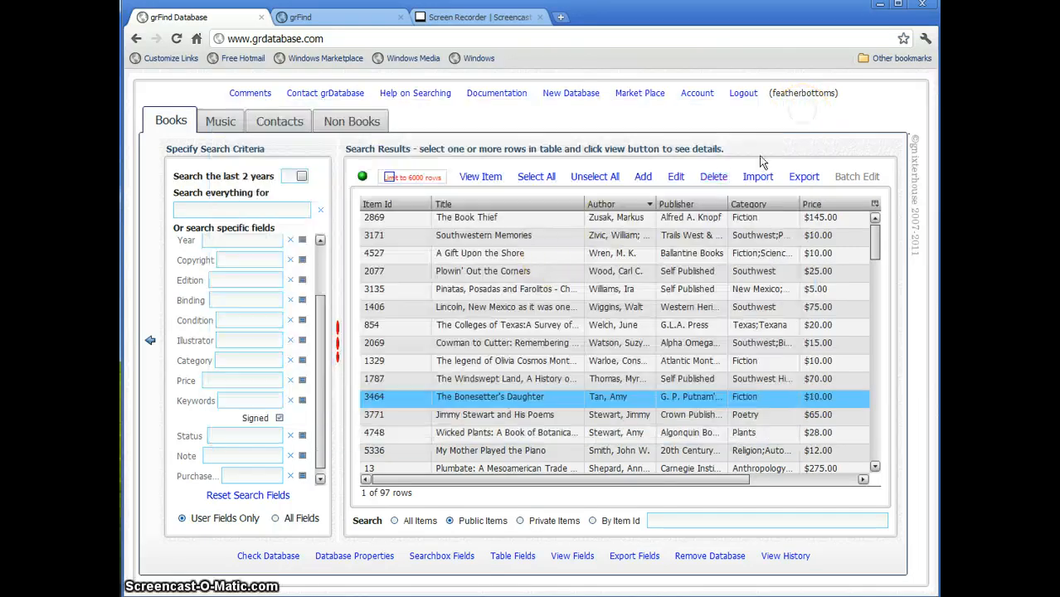
- View Plowin' Out the Corners' details, then reset the search fields to list all 804 books
click(524, 271)
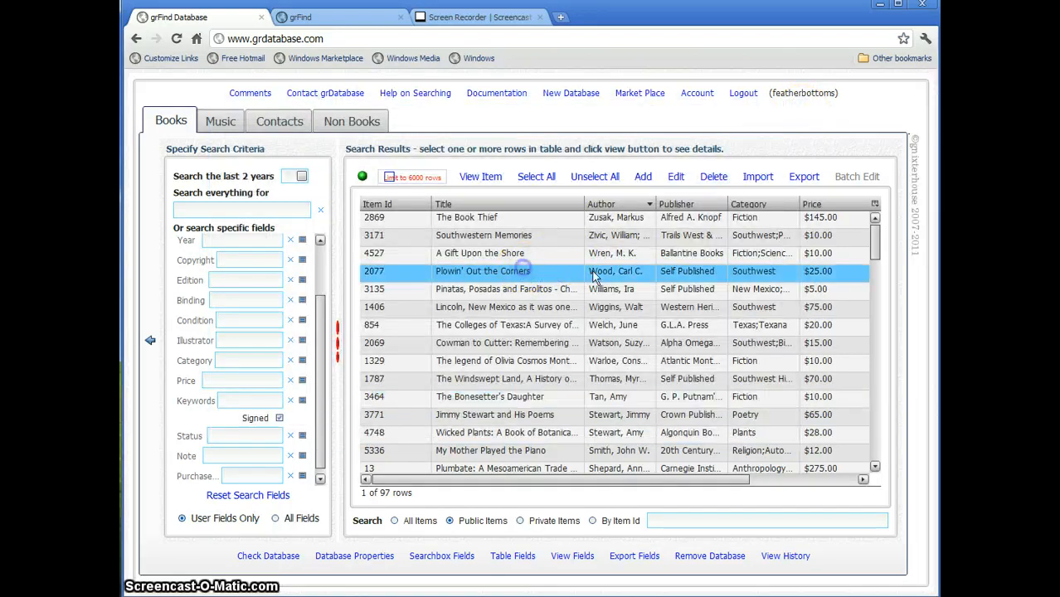
double_click(550, 277)
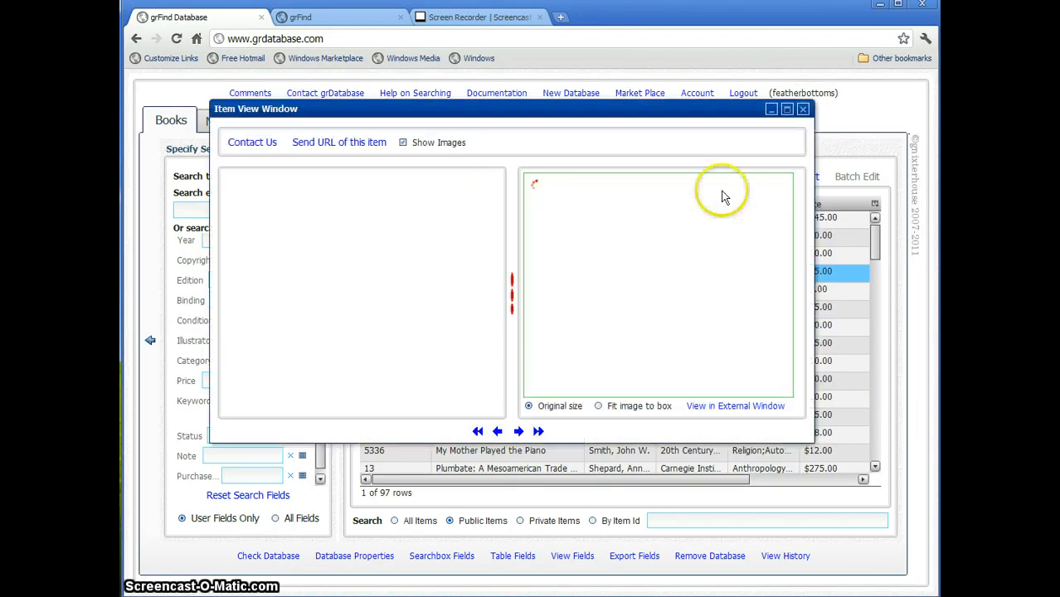
click(803, 109)
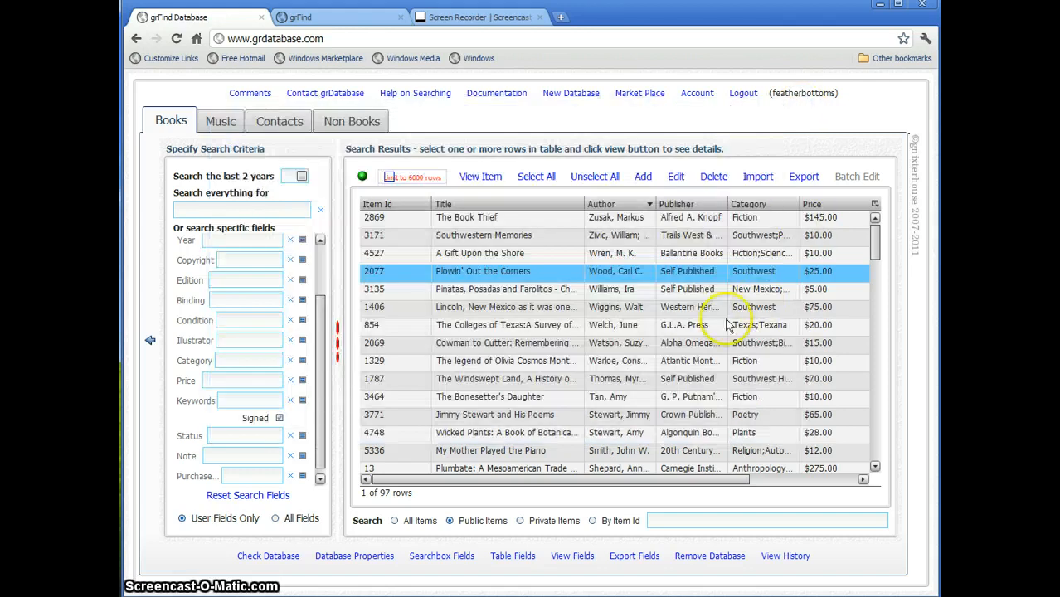
click(245, 497)
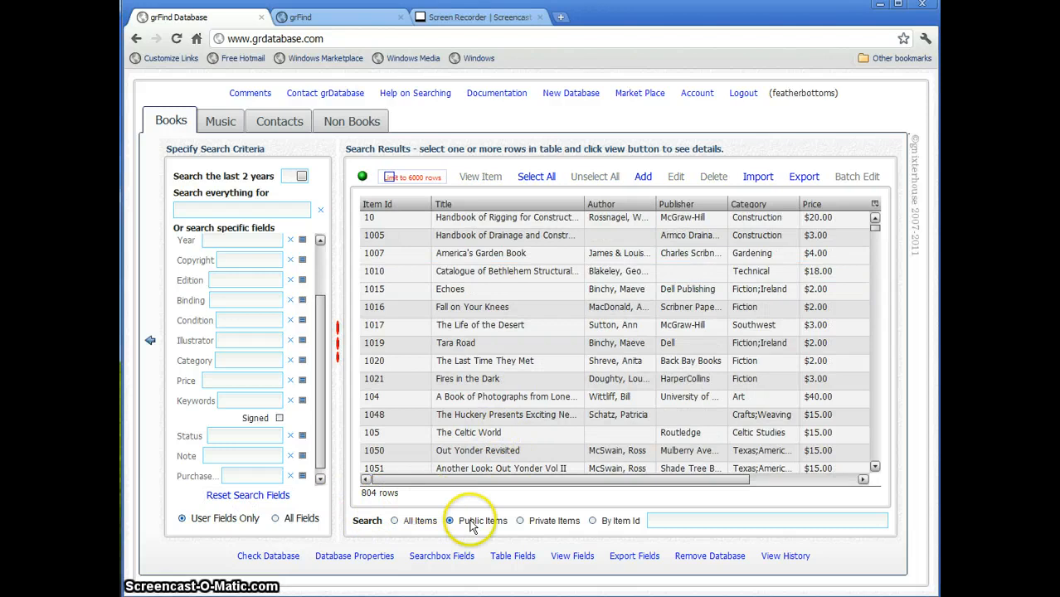
click(540, 524)
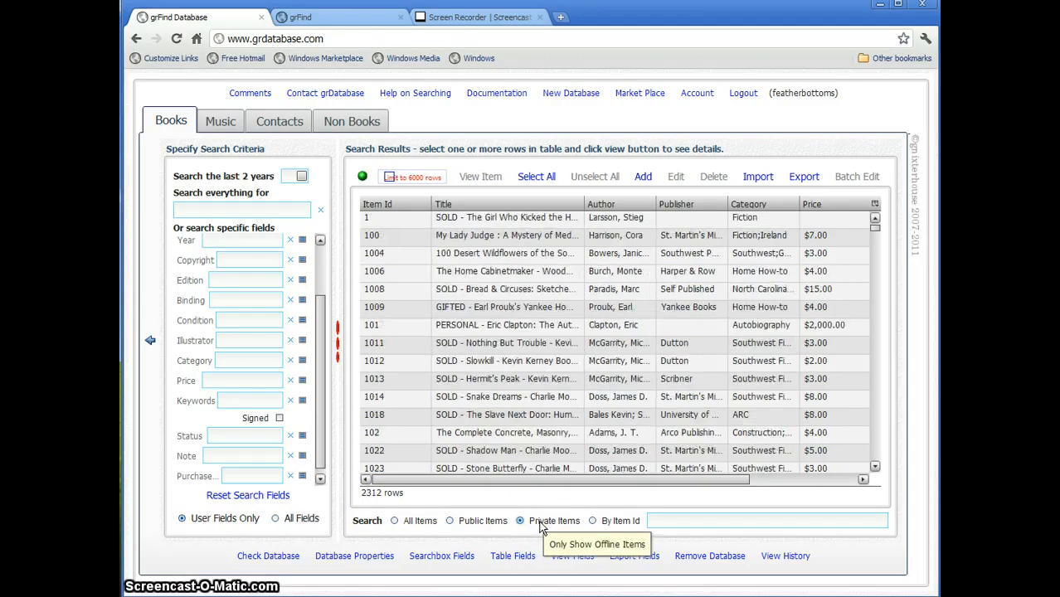
click(550, 519)
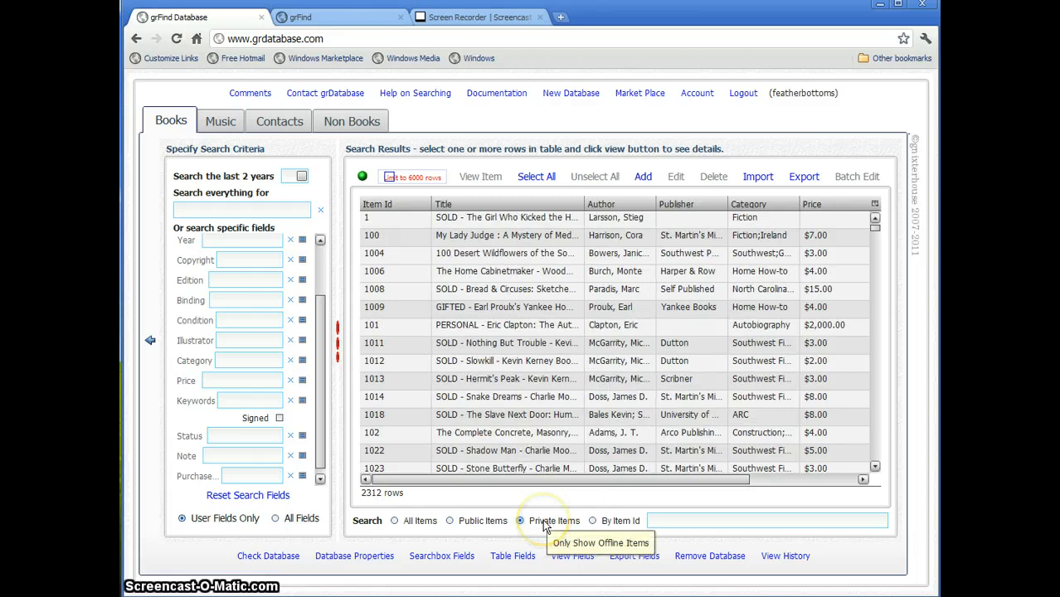
click(407, 523)
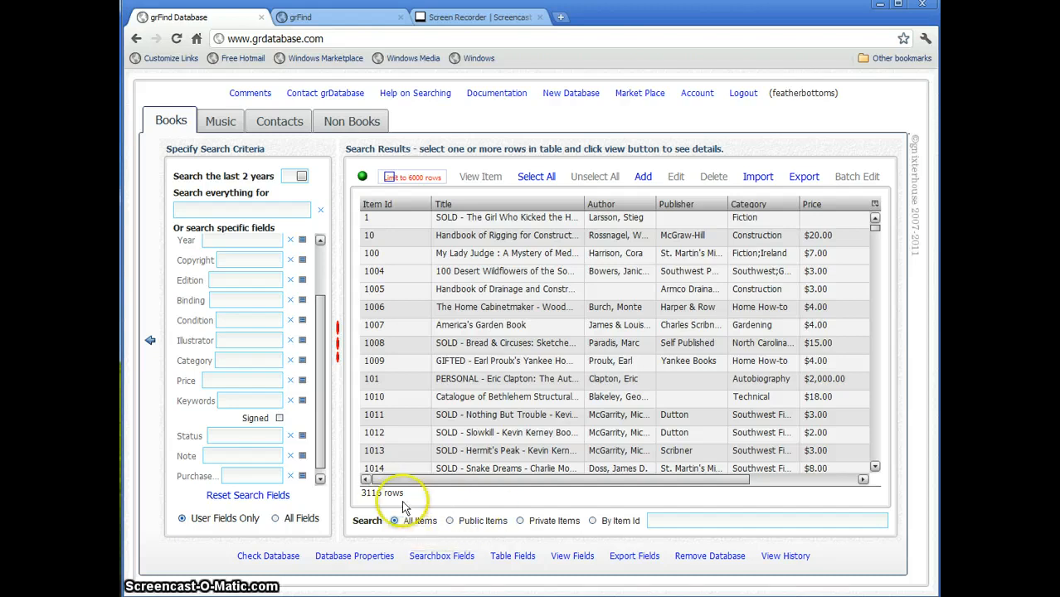
click(473, 521)
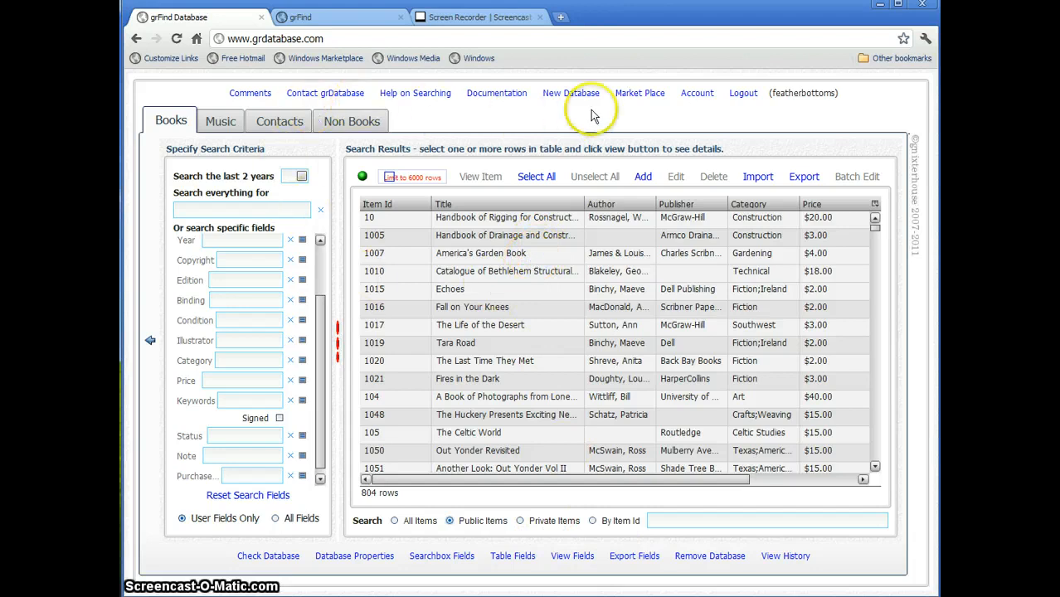
- Glance at Contact grDatabase and Help on Searching, then open the Screenshots & Screencasts documentation
click(337, 99)
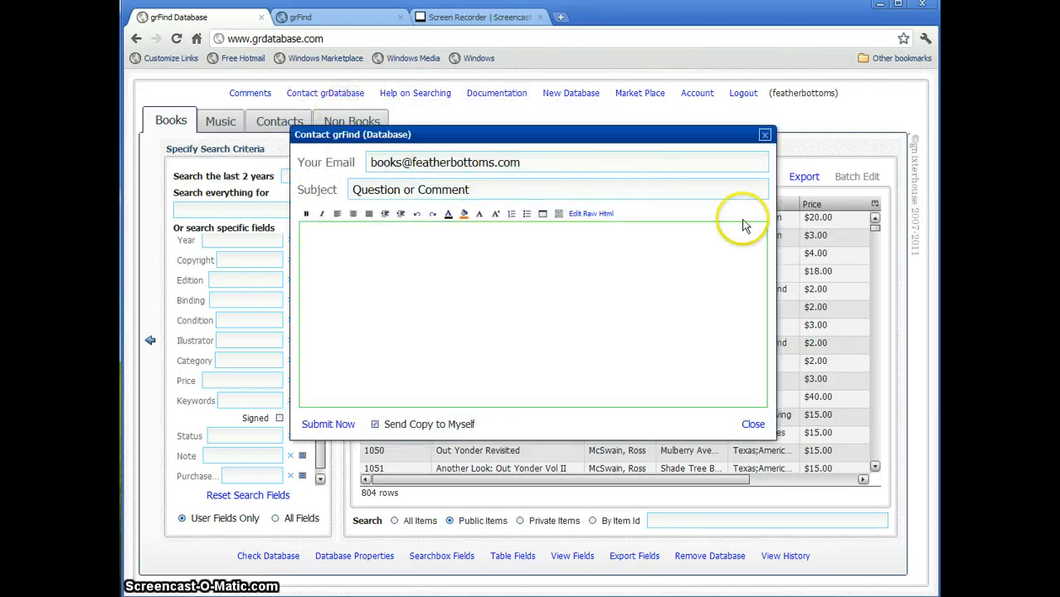
click(754, 425)
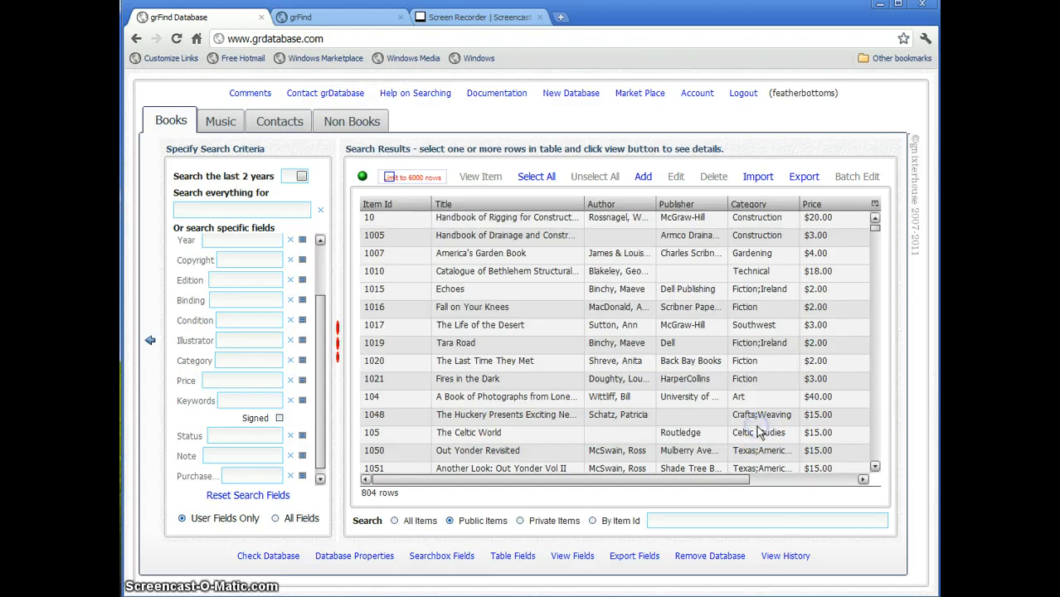
click(438, 97)
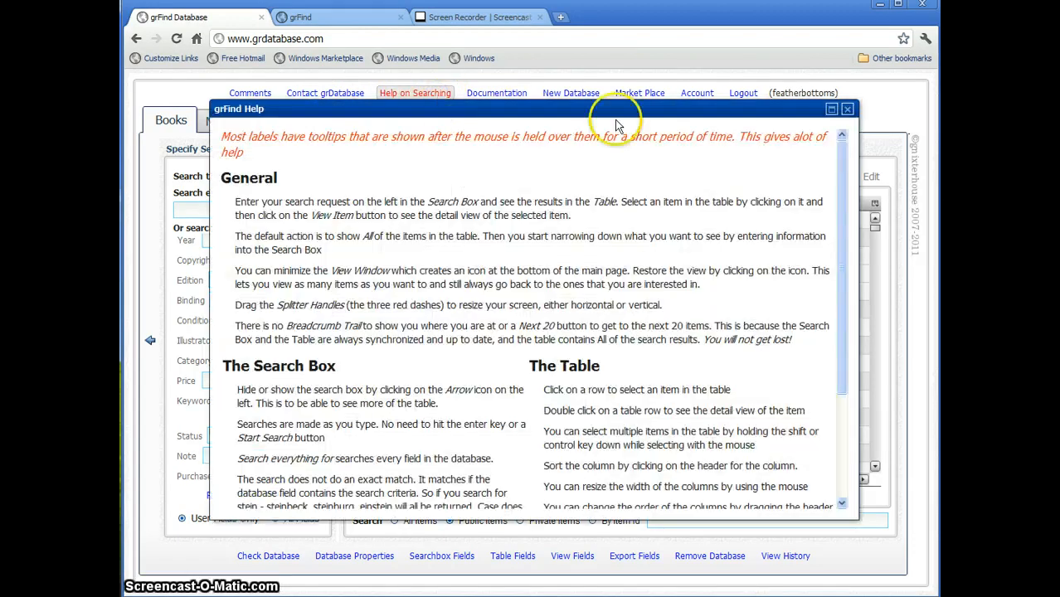
click(847, 109)
click(511, 96)
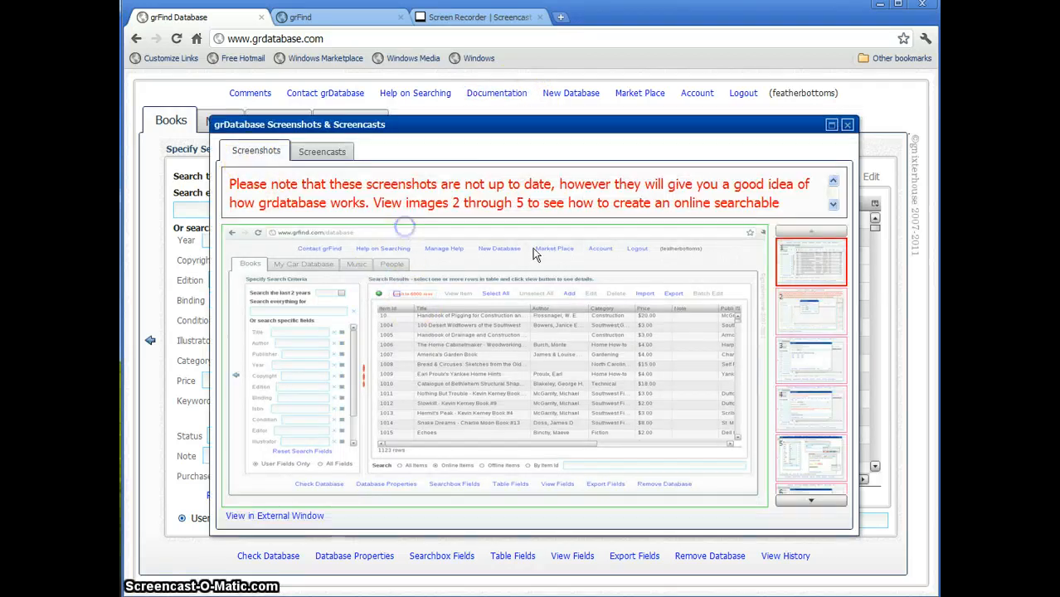
- Browse the documentation screenshots, stepping through the step 1 account-creation images
click(818, 317)
click(803, 328)
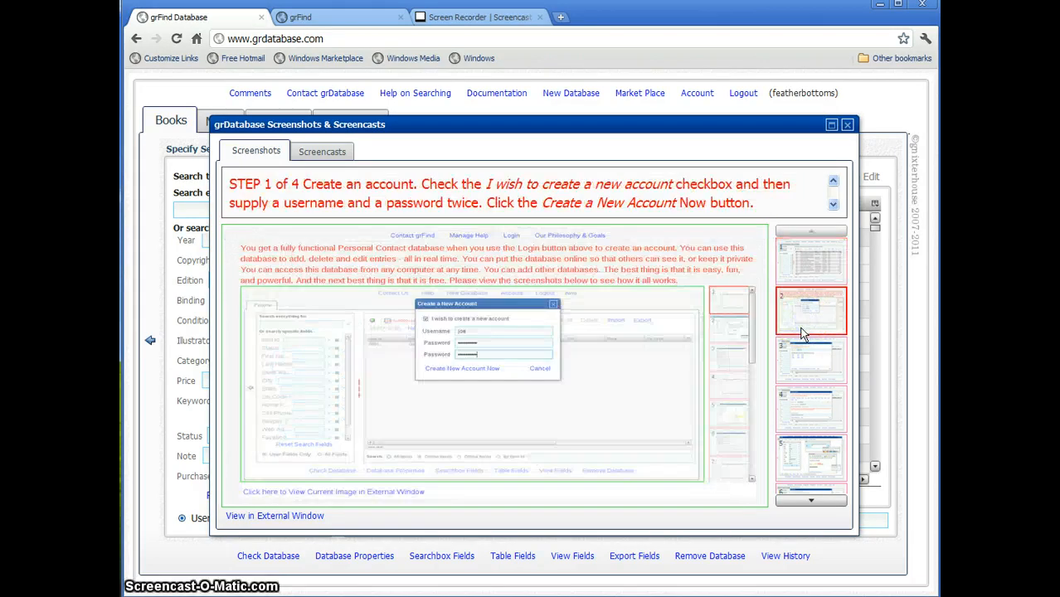
key(Down)
key(Down)
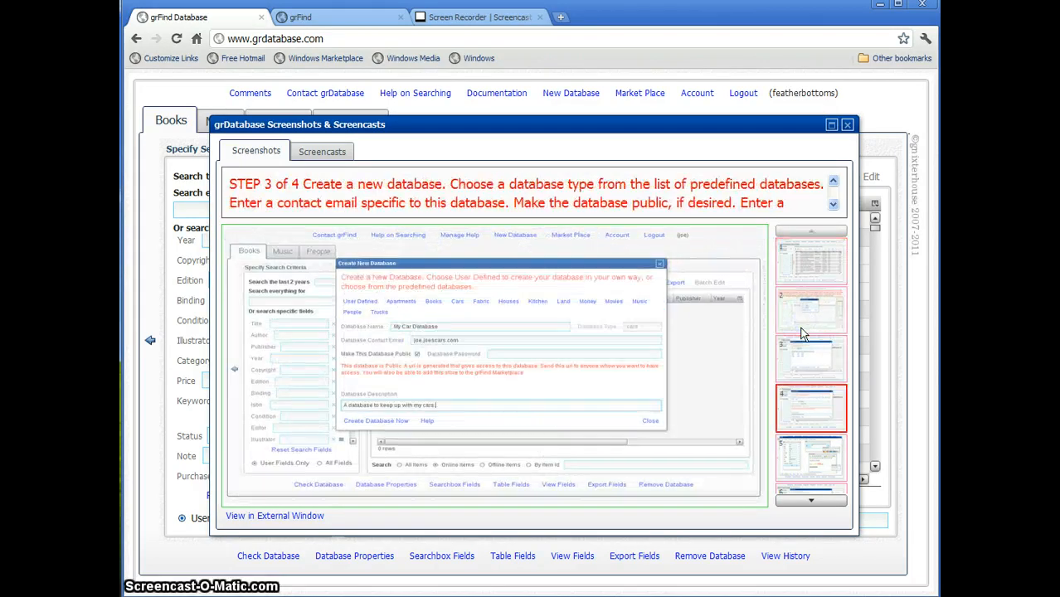
key(Up)
key(Up)
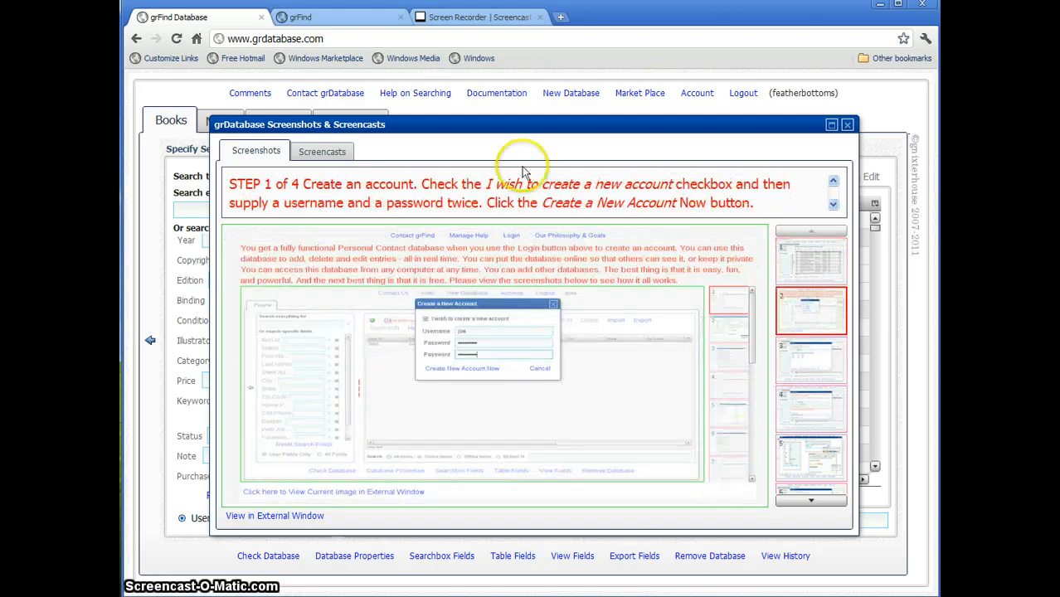
- Play and pause the overview screencast, return to Screenshots, and close the documentation window
click(323, 152)
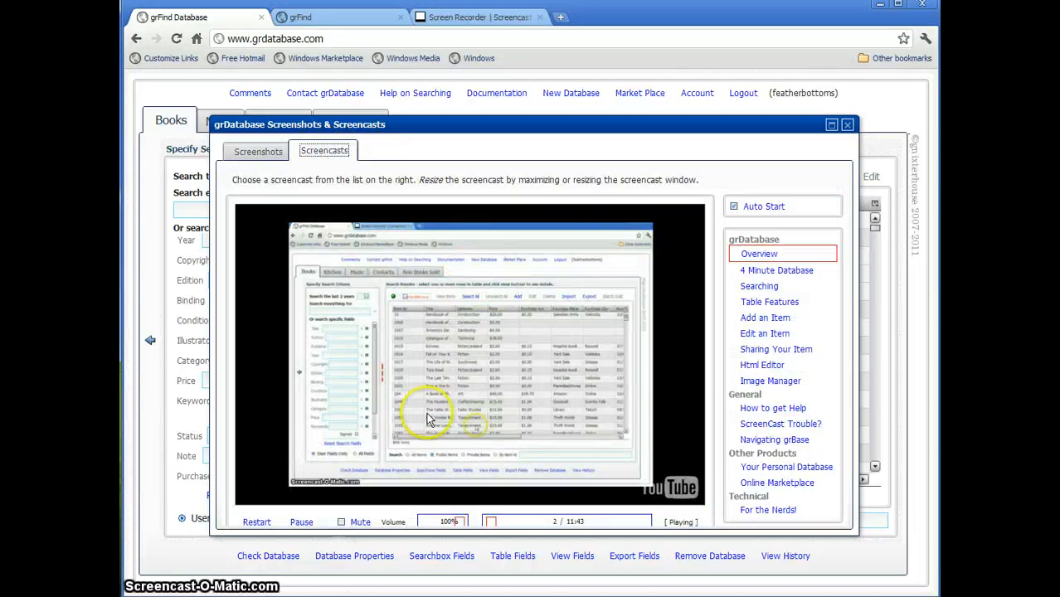
click(304, 522)
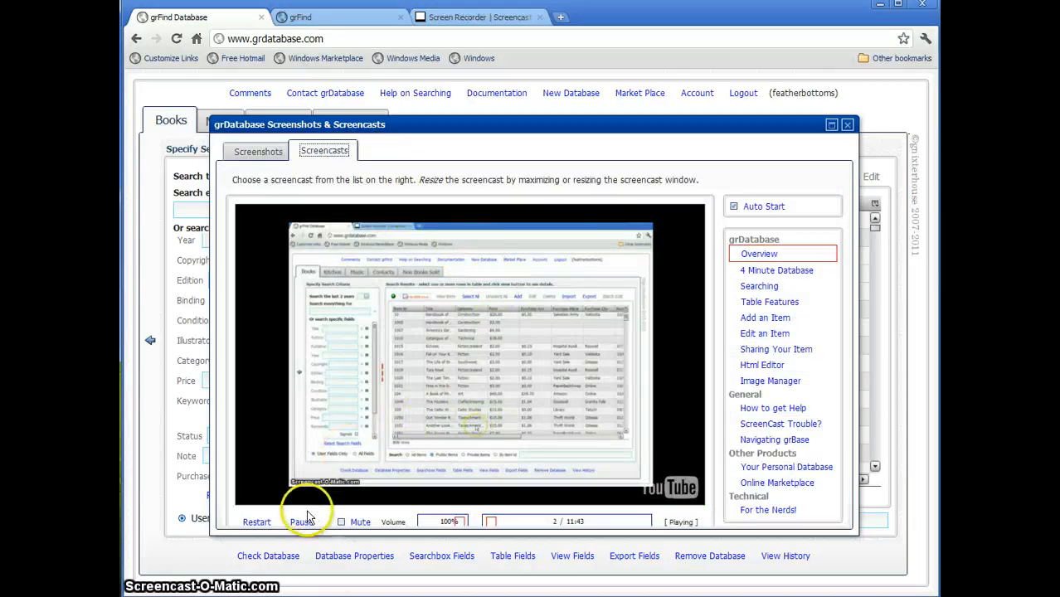
click(778, 272)
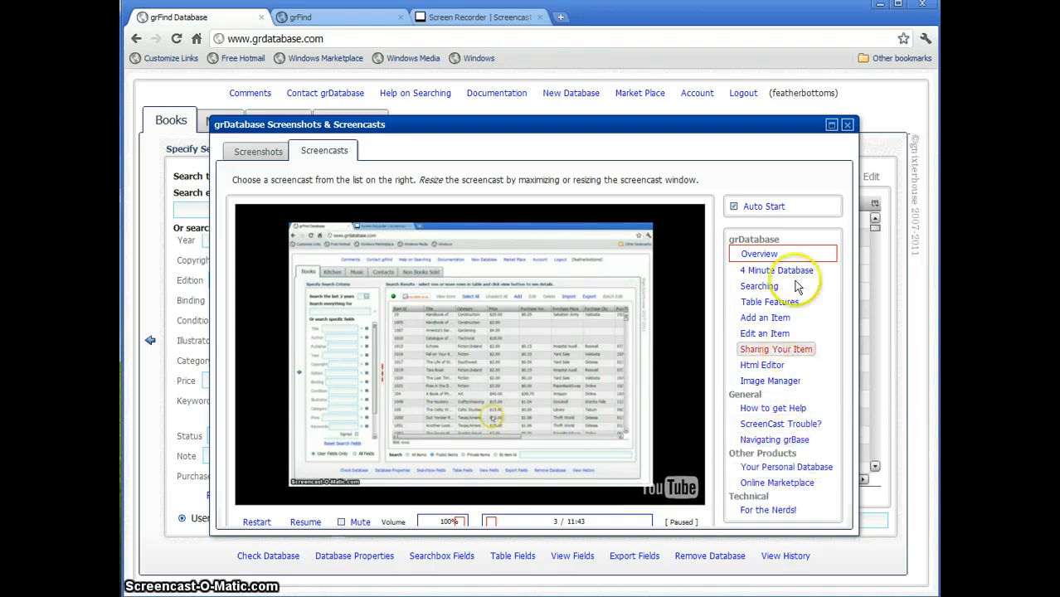
click(262, 156)
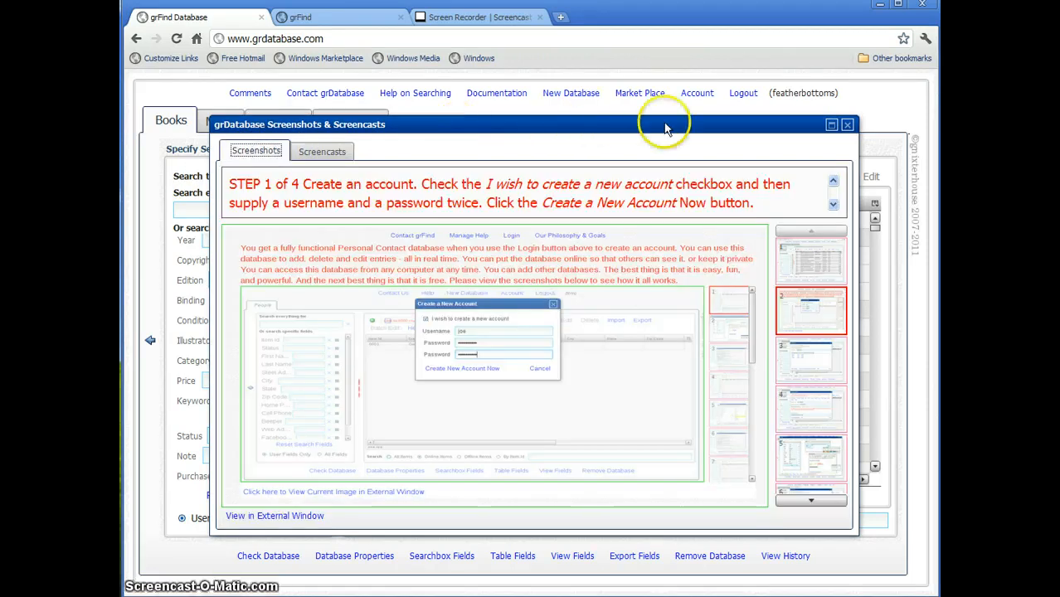
click(847, 126)
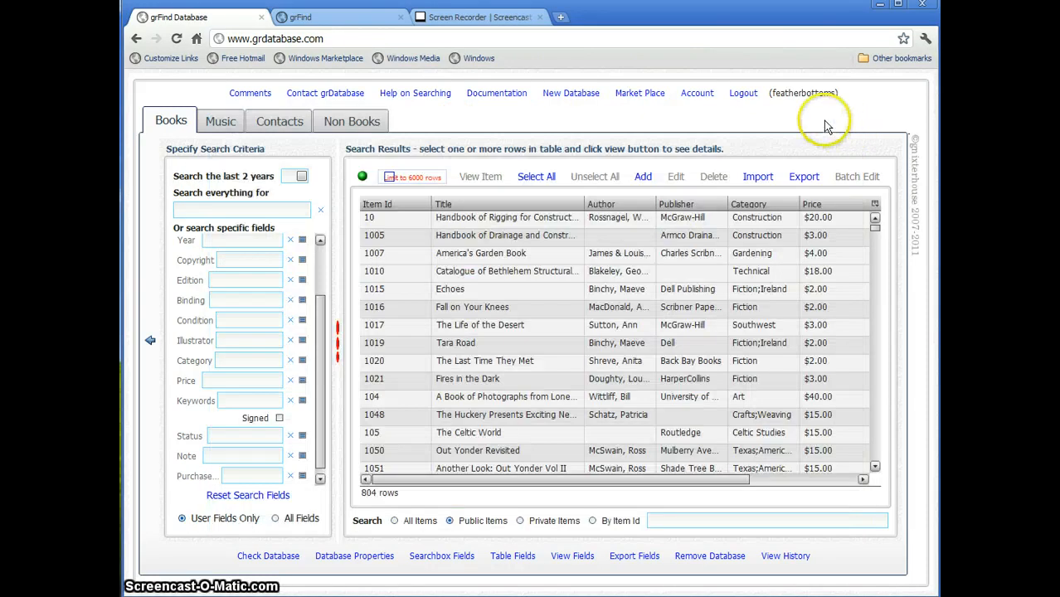
- Create a Kitchen database from its template, described as 'For Kitchen', and dismiss the confirmation
click(573, 95)
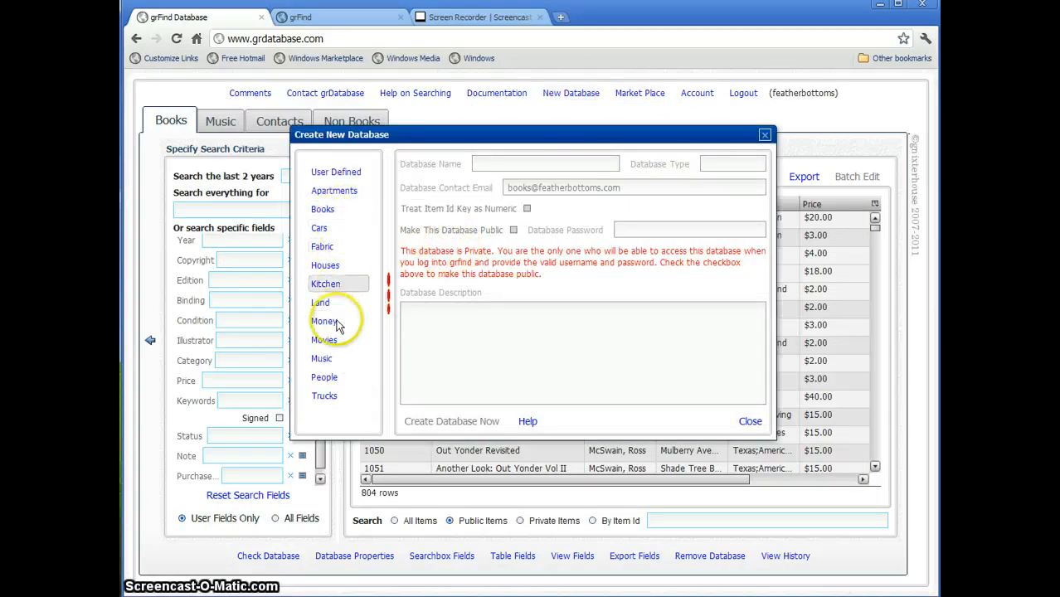
click(326, 284)
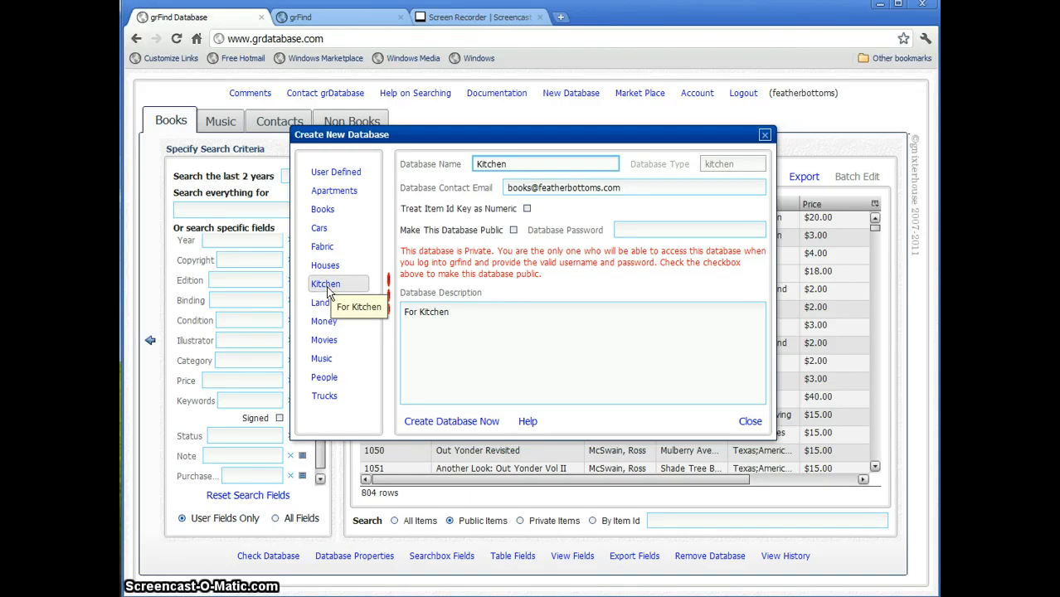
click(514, 232)
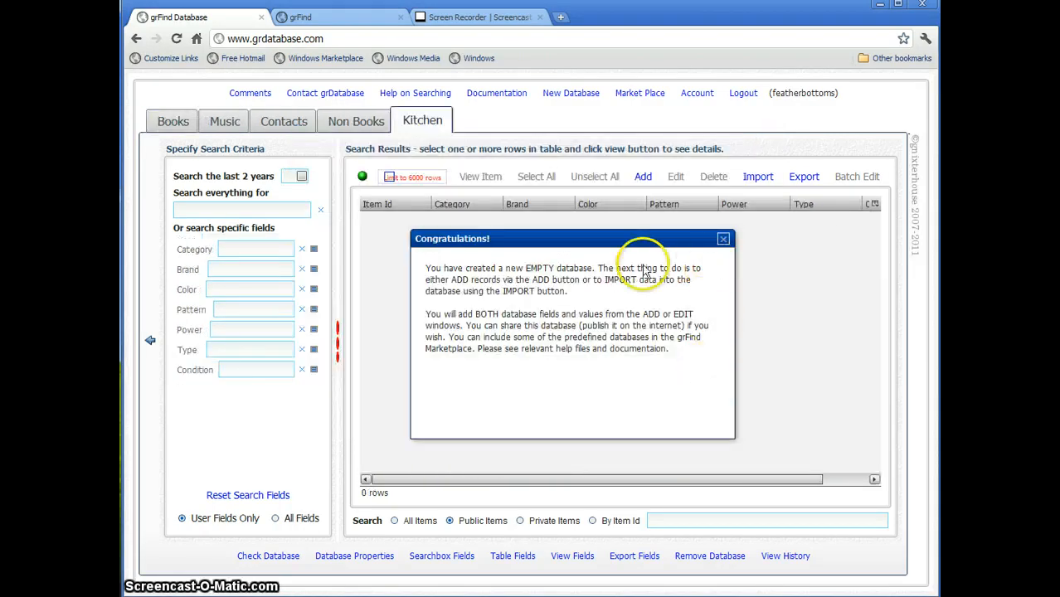
click(723, 240)
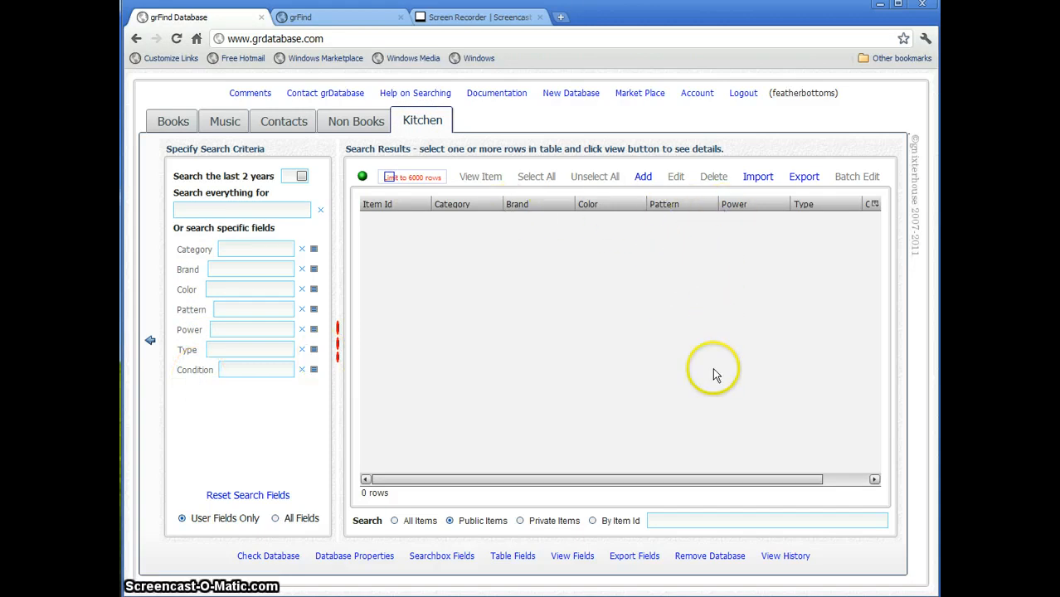
- Permanently remove the Kitchen database, switch to Books, and open the Account details
click(701, 562)
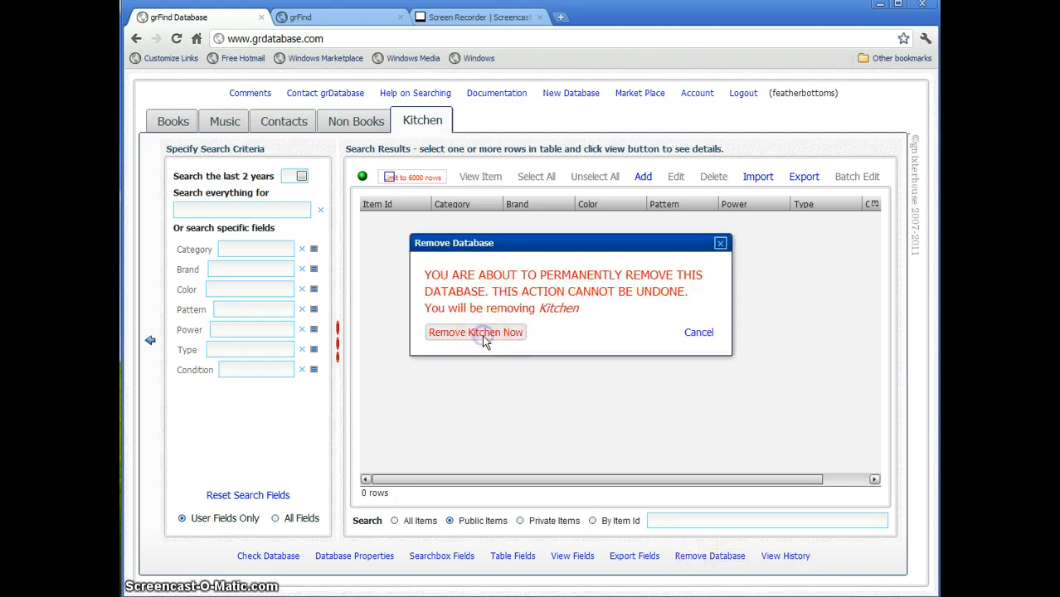
click(486, 334)
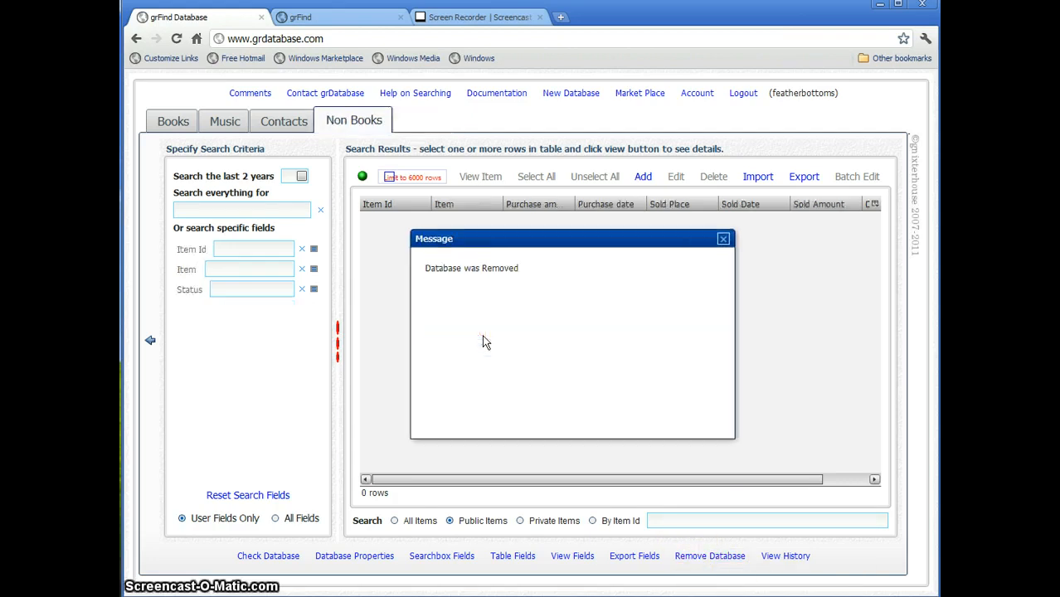
click(724, 240)
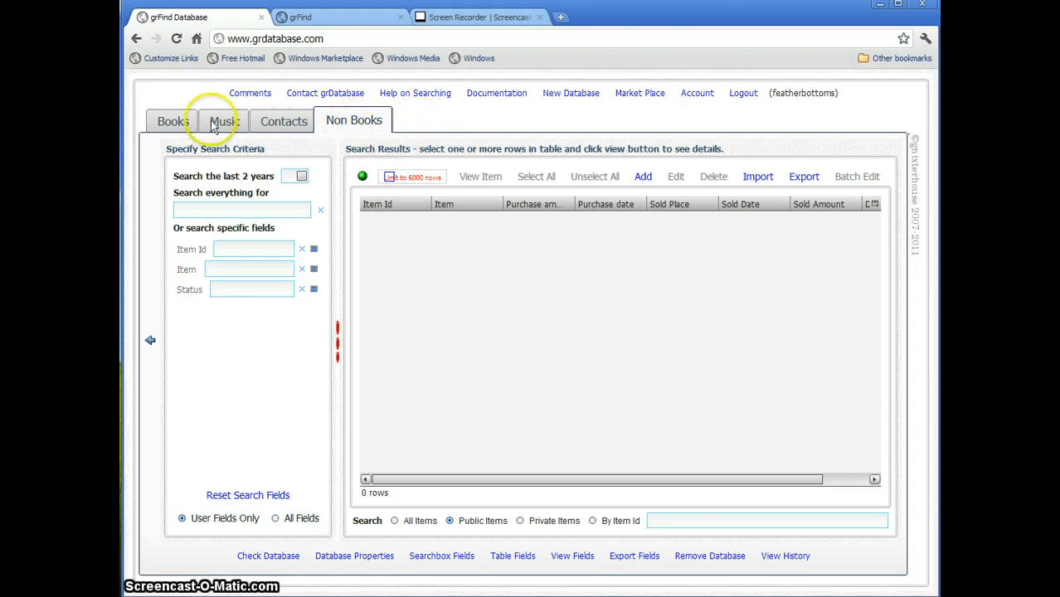
click(174, 122)
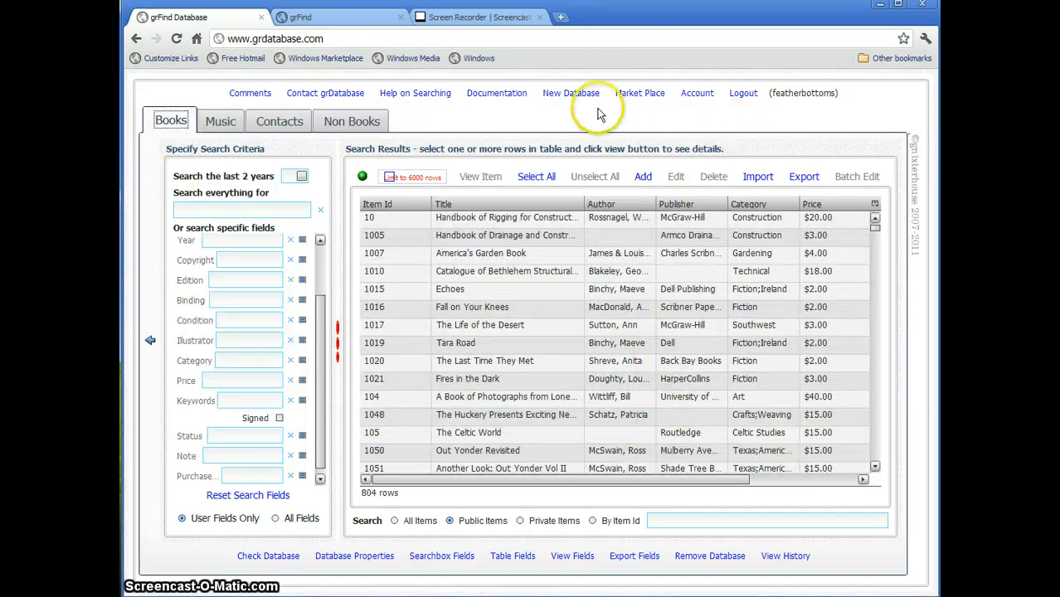
click(699, 95)
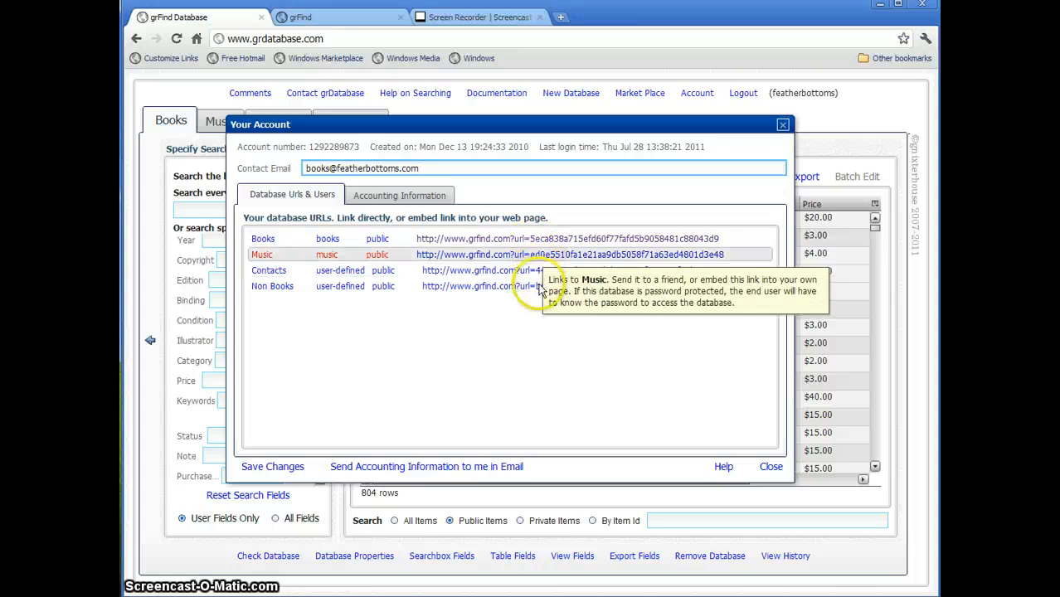
- Close the Your Account dialog to return to the 804-row Books results
click(575, 368)
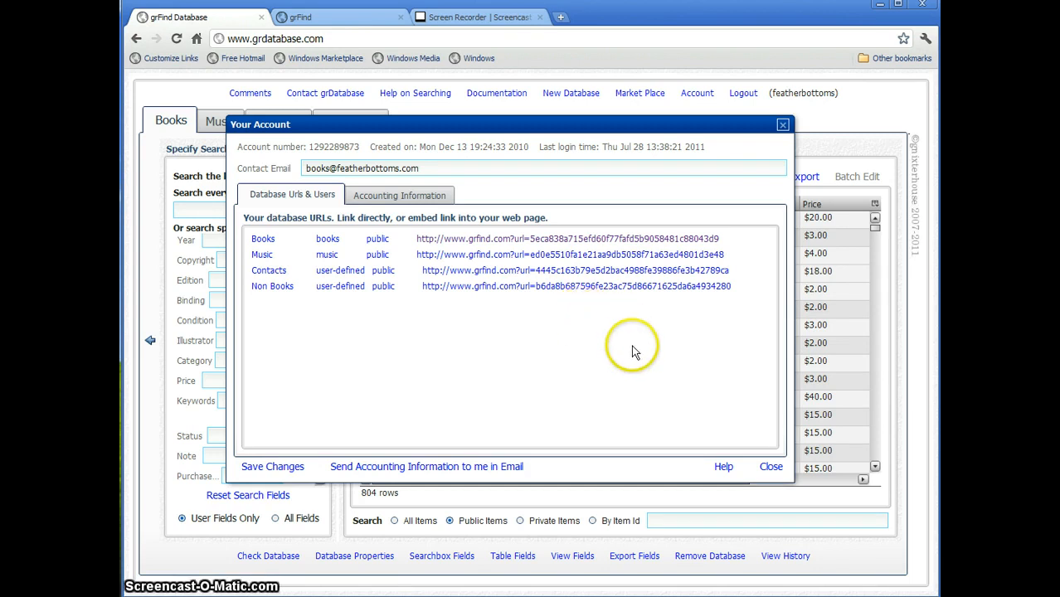
click(771, 467)
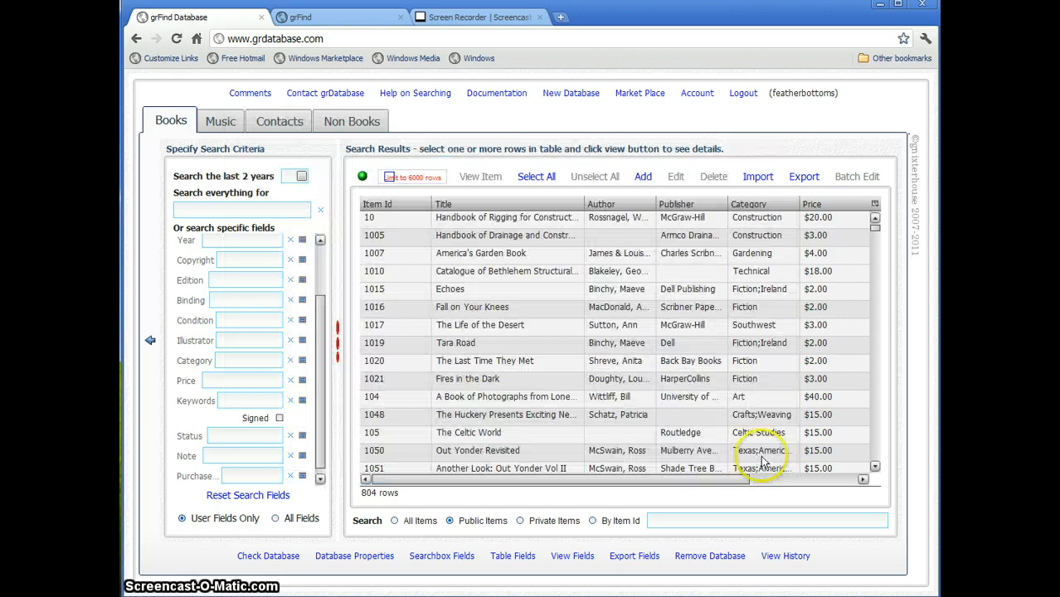
click(648, 96)
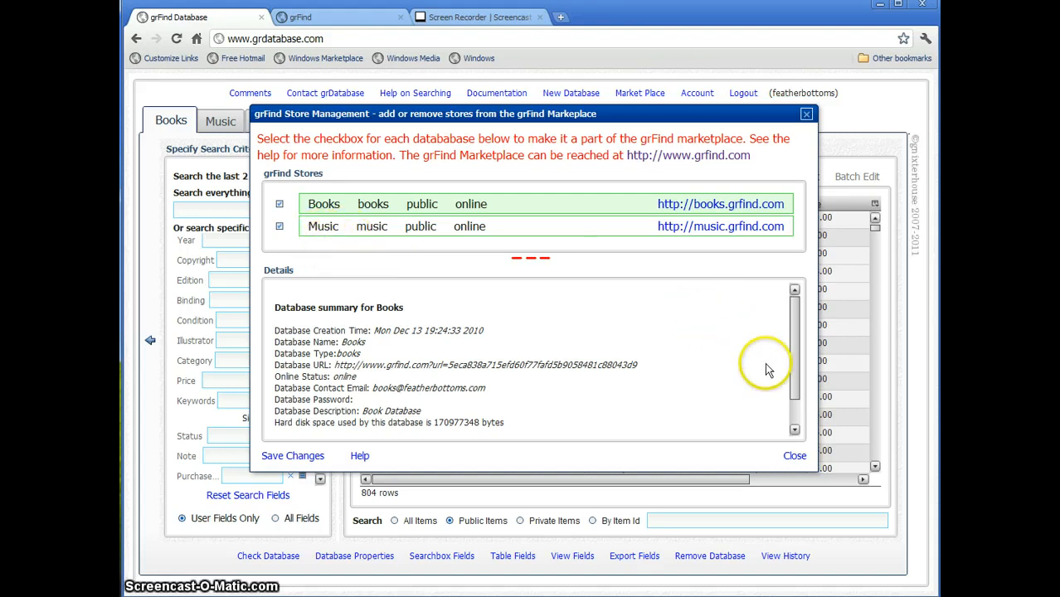
click(794, 457)
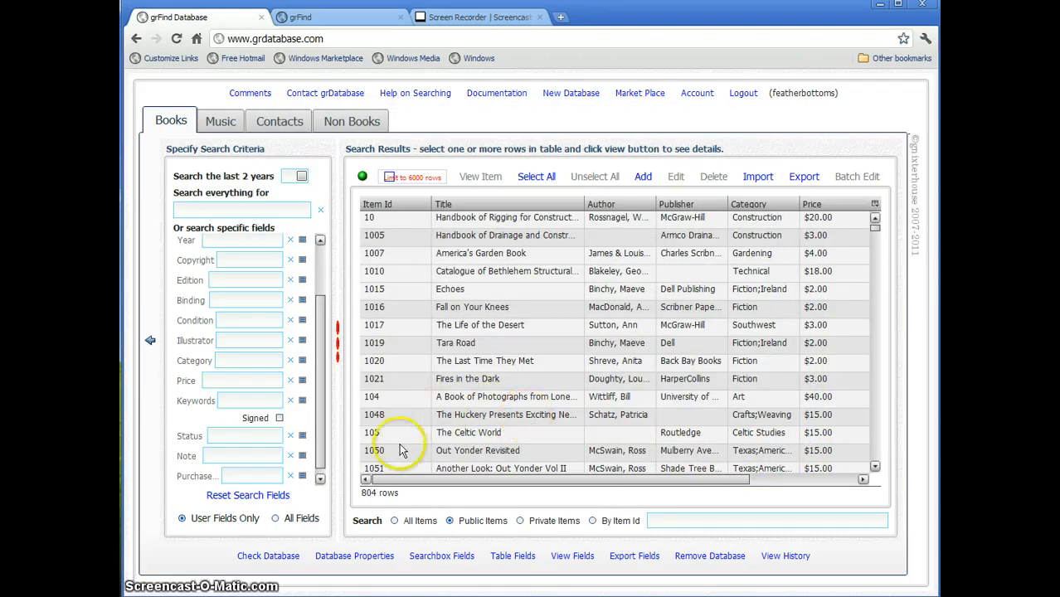
click(274, 556)
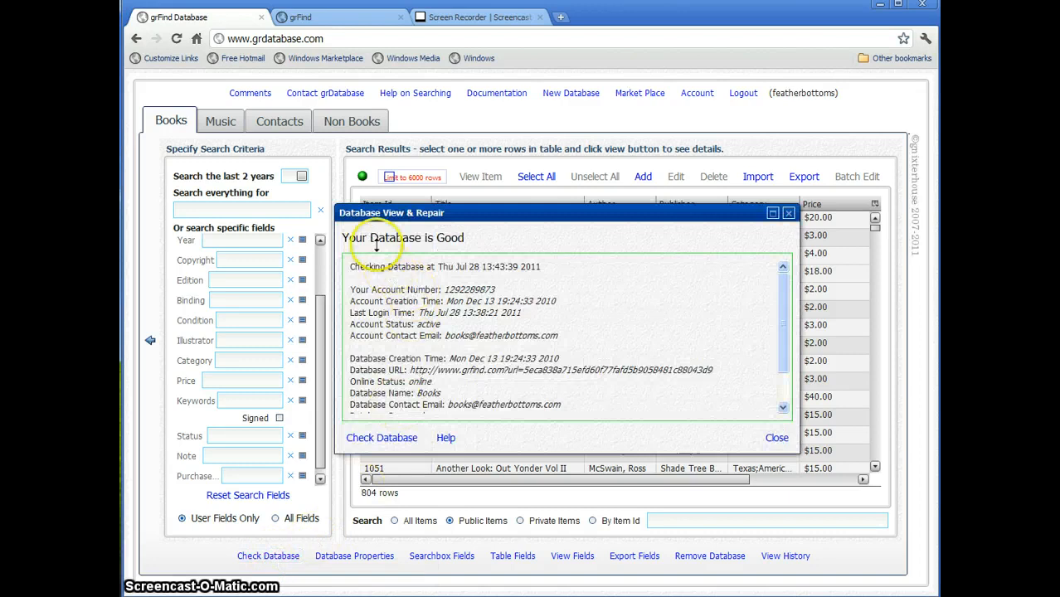
click(788, 214)
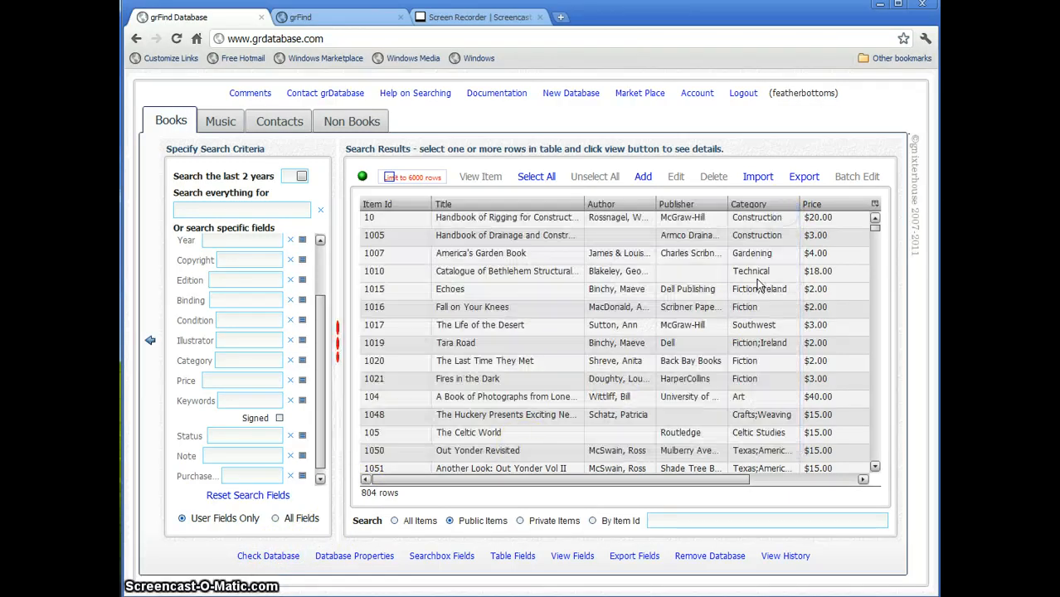
click(365, 557)
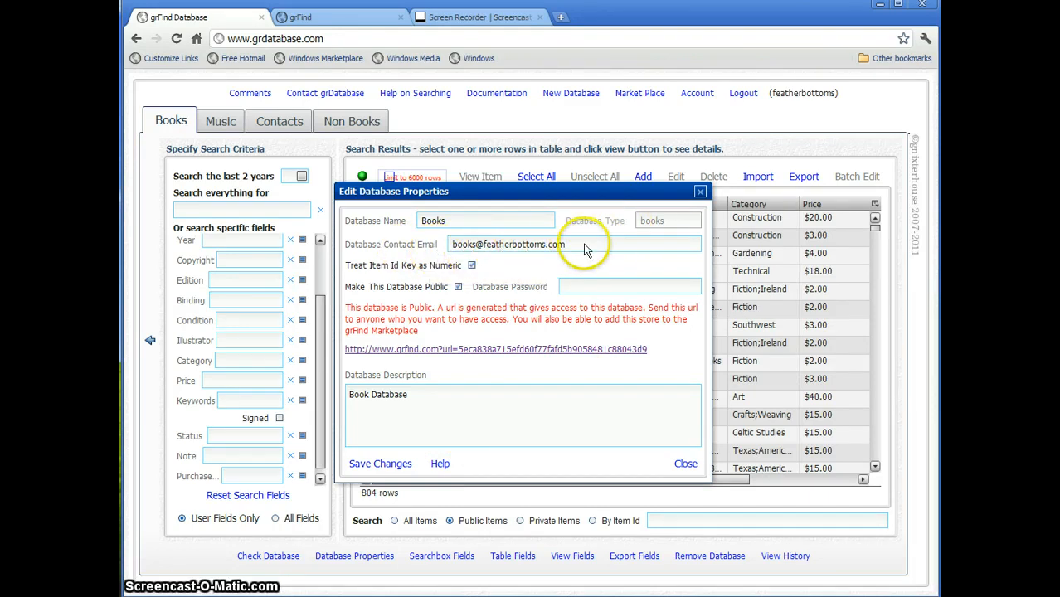
click(678, 466)
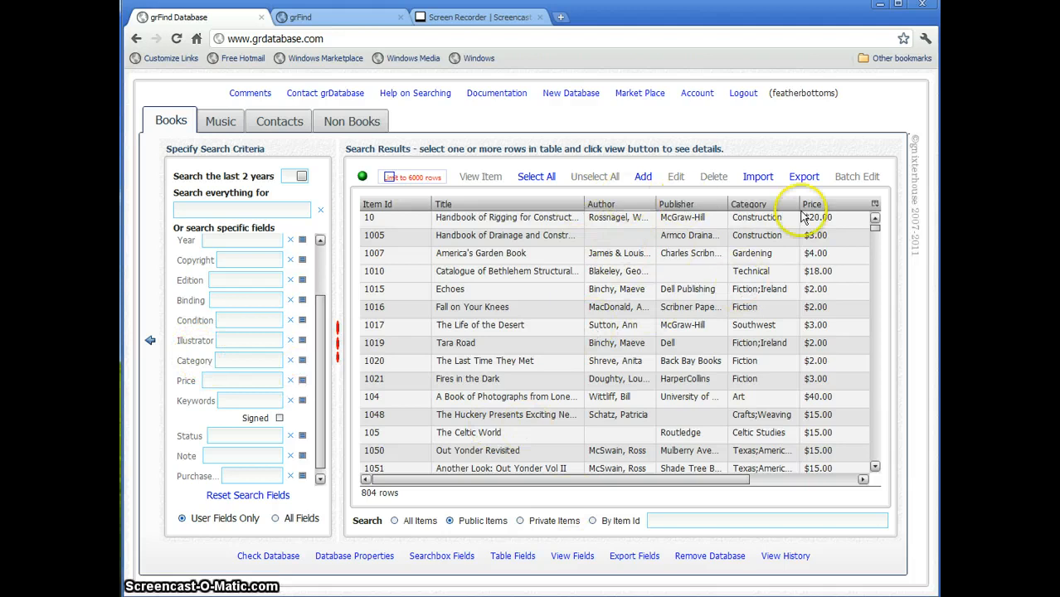
- In Table Fields, move Author above Title and save the column order to books
click(512, 560)
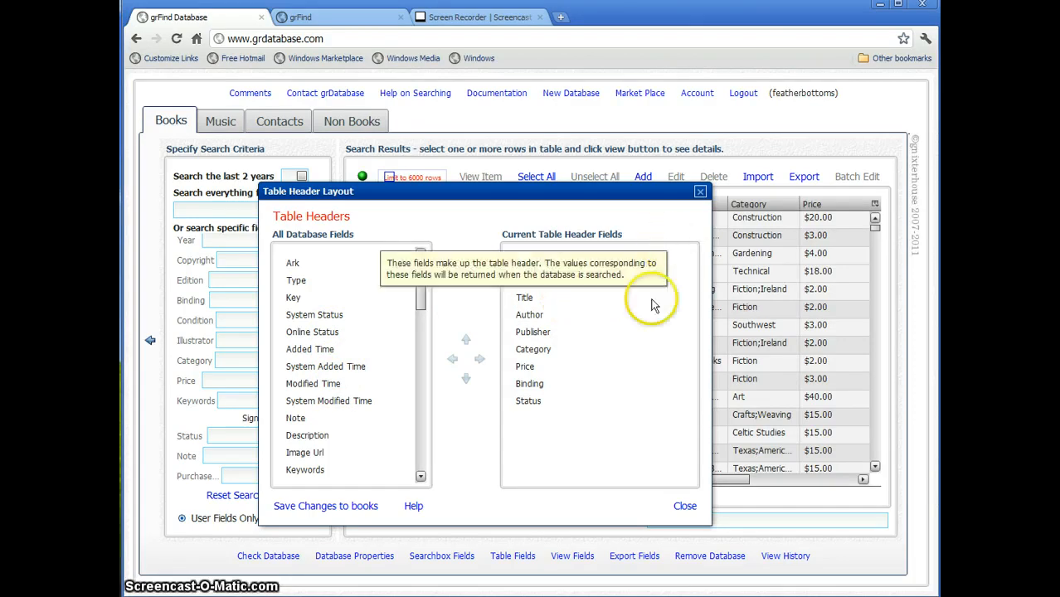
click(532, 320)
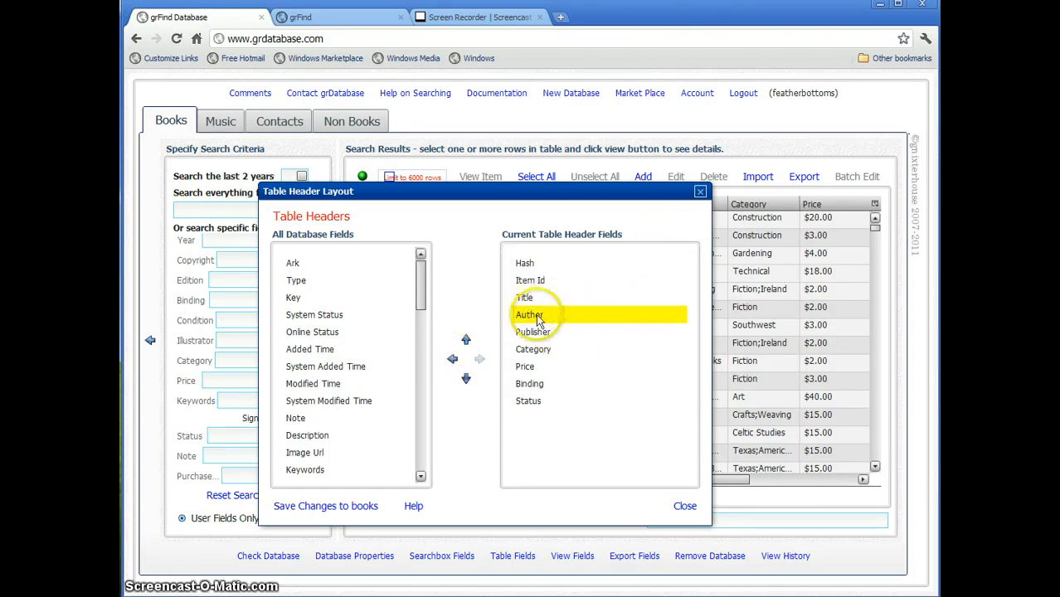
click(467, 340)
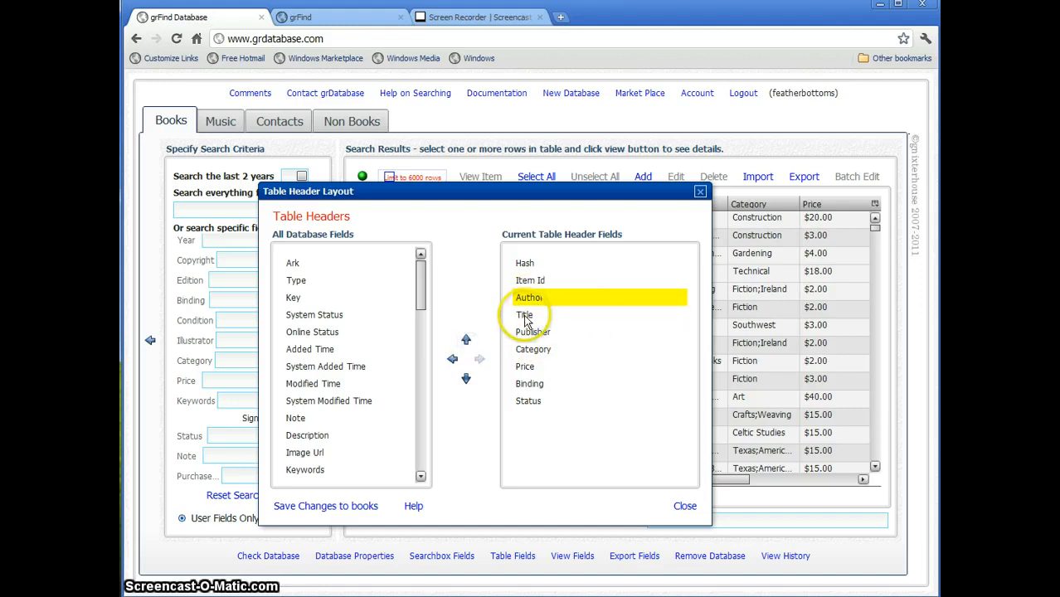
click(358, 509)
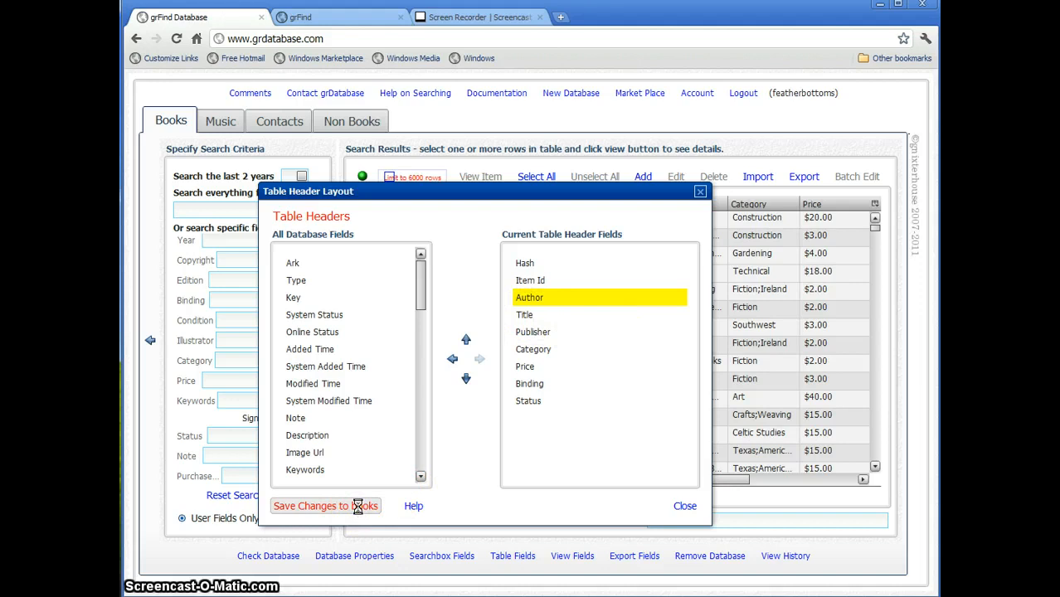
click(684, 506)
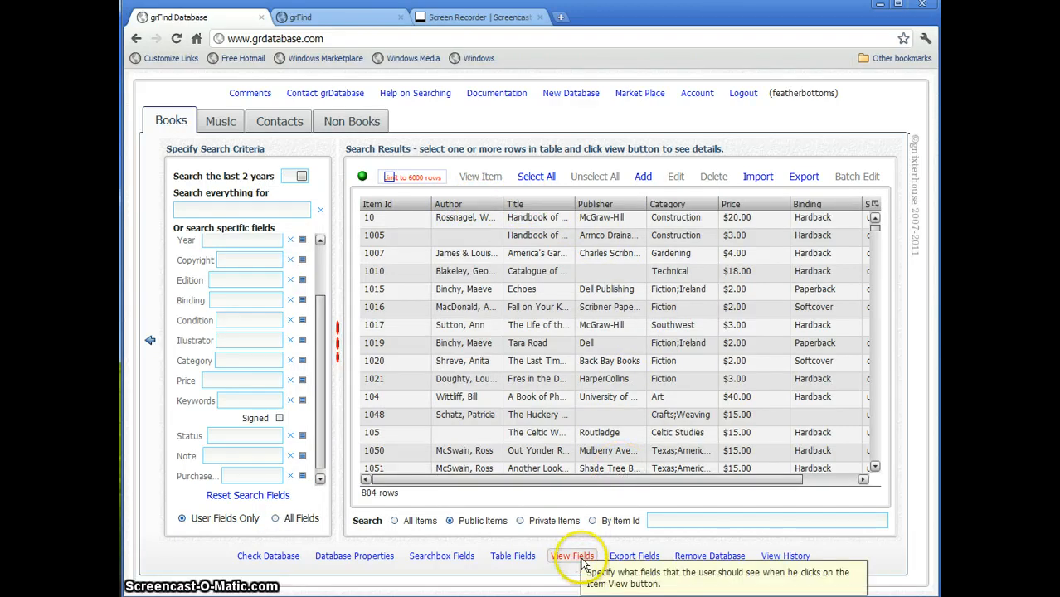
- Open item 1016's detail view to check its current field layout, then close it
click(560, 308)
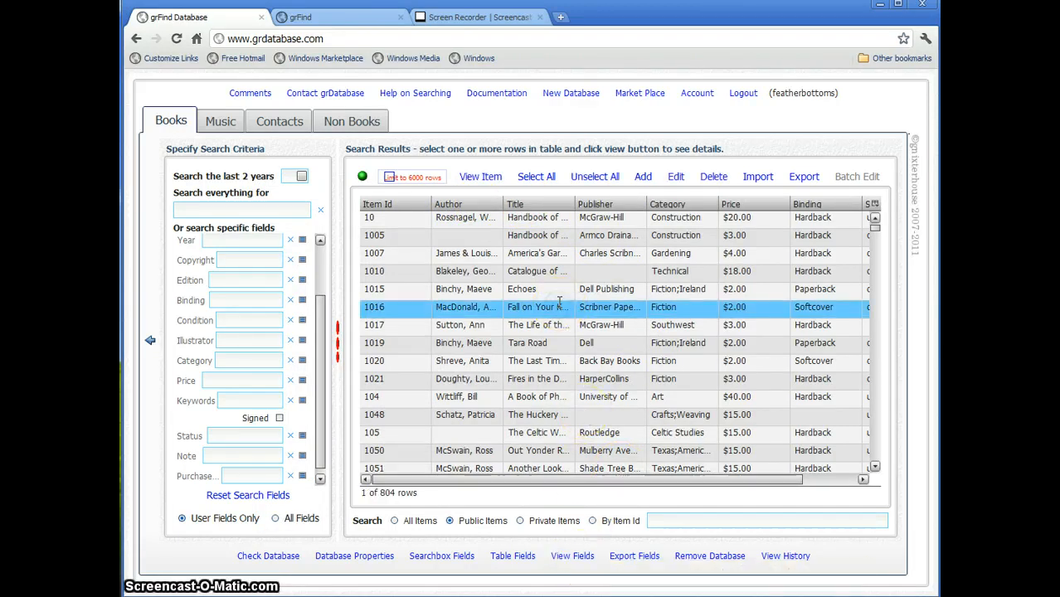
double_click(560, 307)
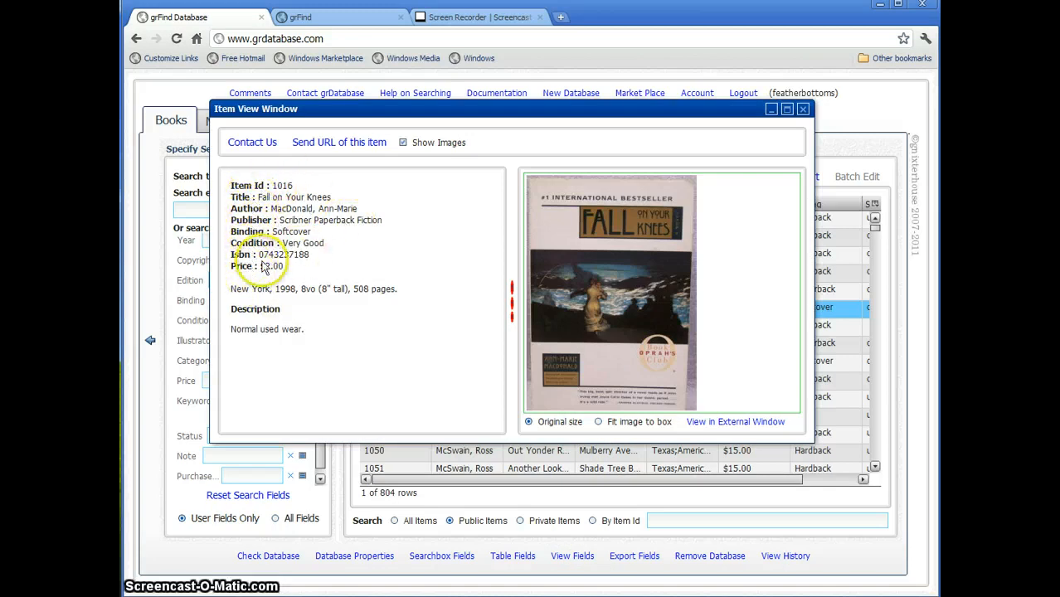
click(803, 111)
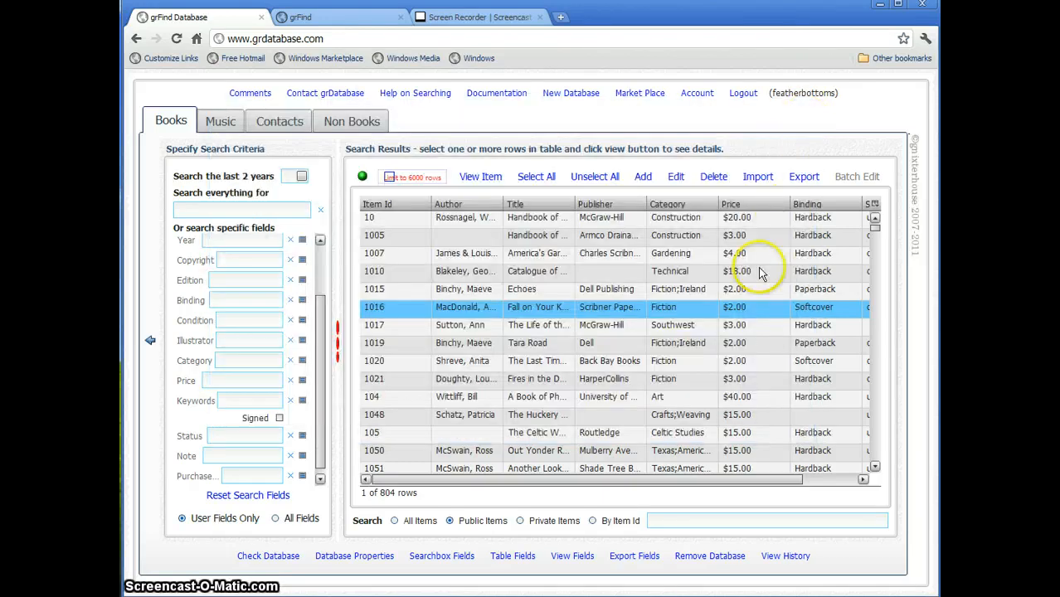
- In View Fields, move Author below Editor and Illustrator, save to books, and recheck item 1016
click(574, 557)
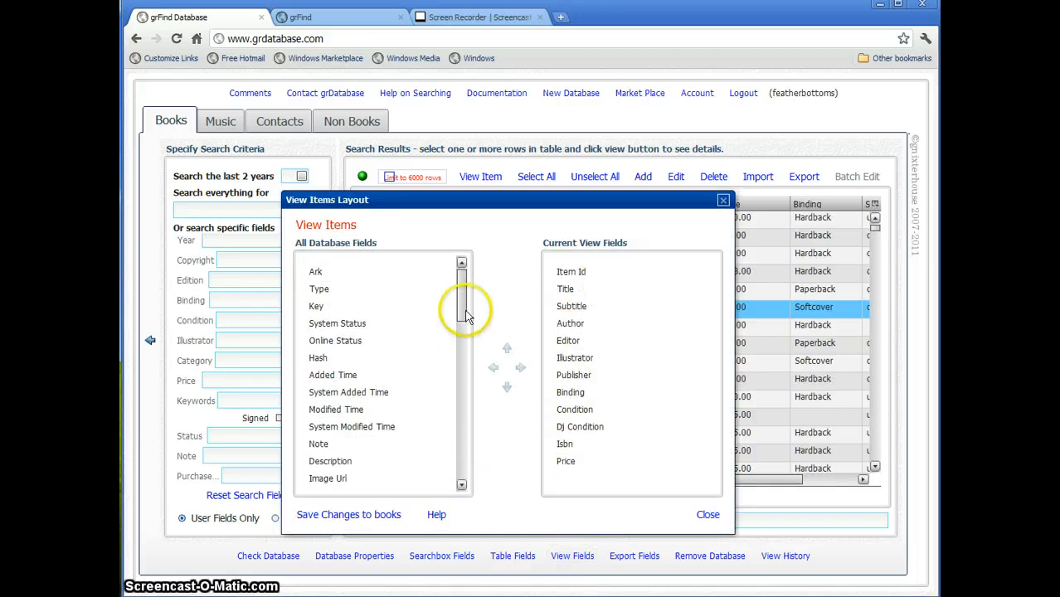
drag(461, 307, 462, 341)
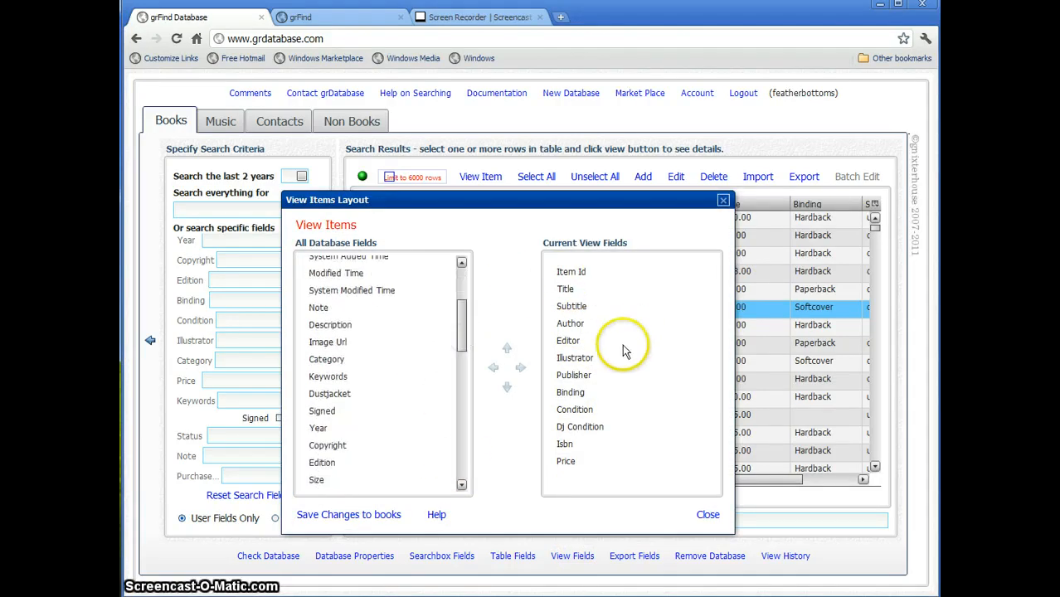
click(569, 324)
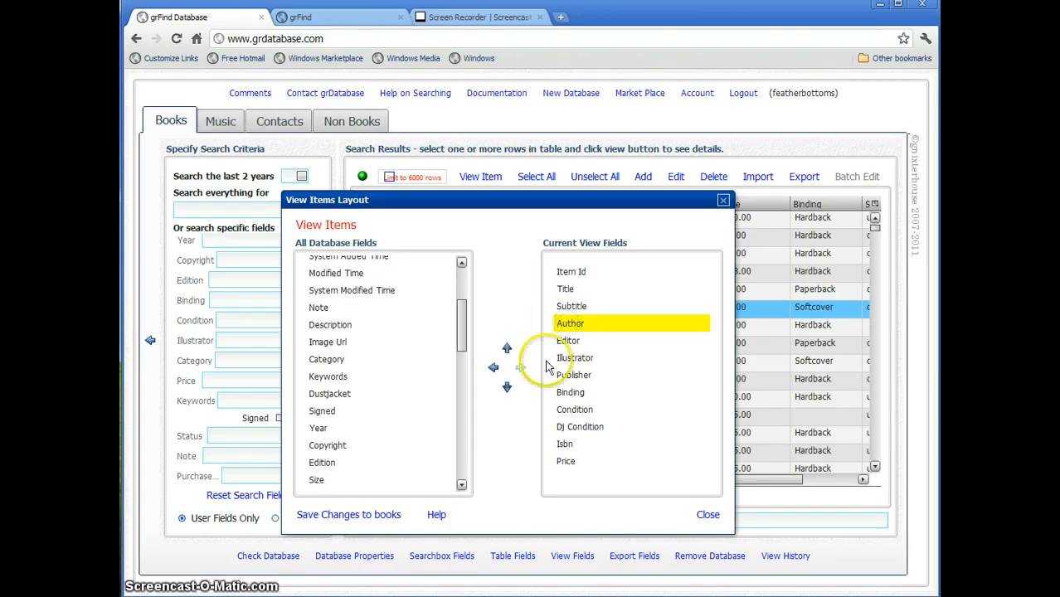
click(507, 388)
click(507, 387)
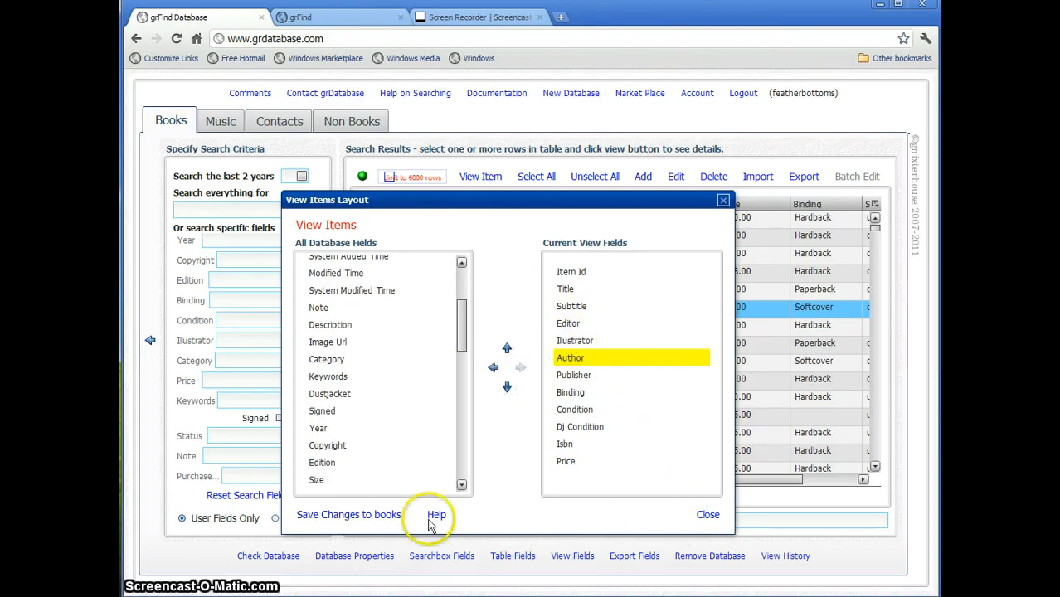
click(380, 515)
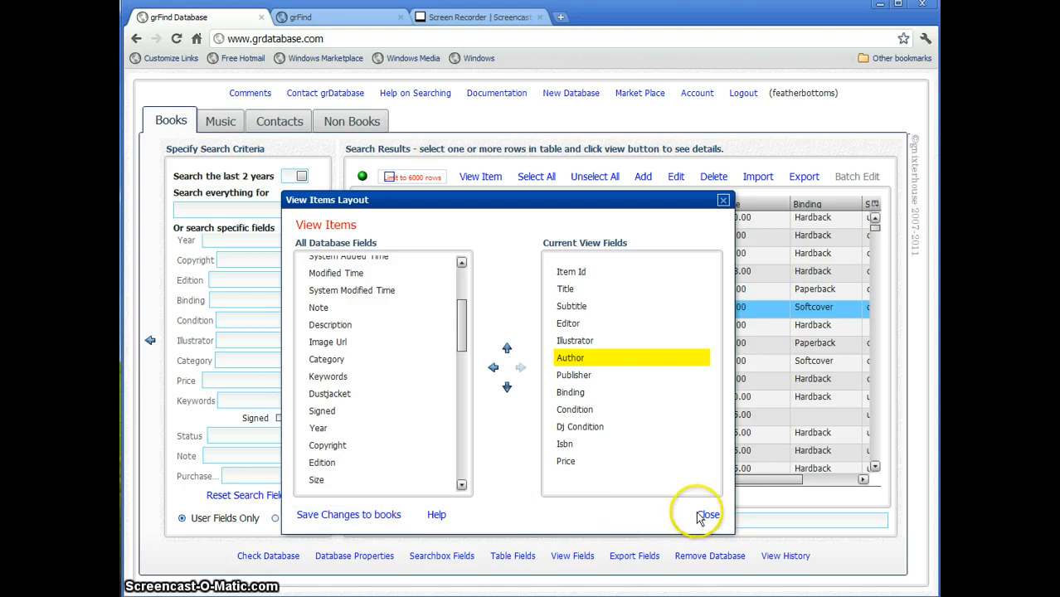
click(705, 516)
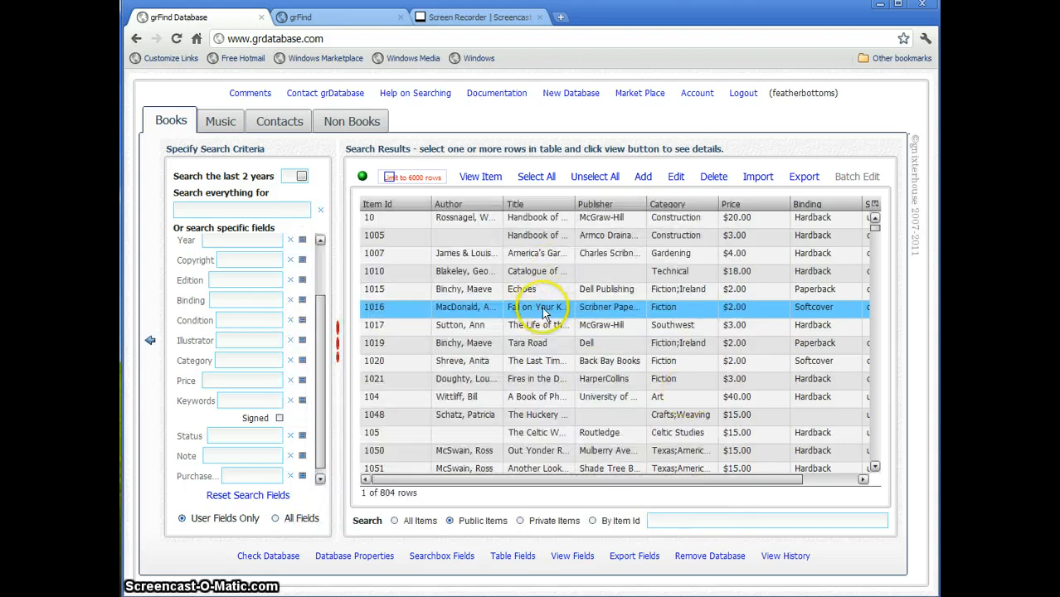
double_click(543, 307)
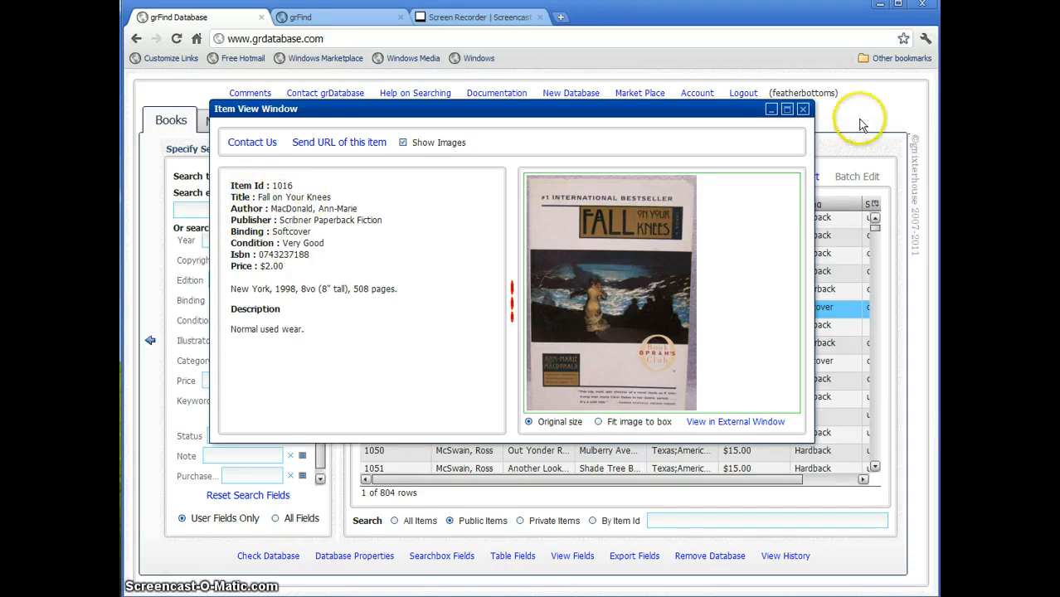
click(802, 108)
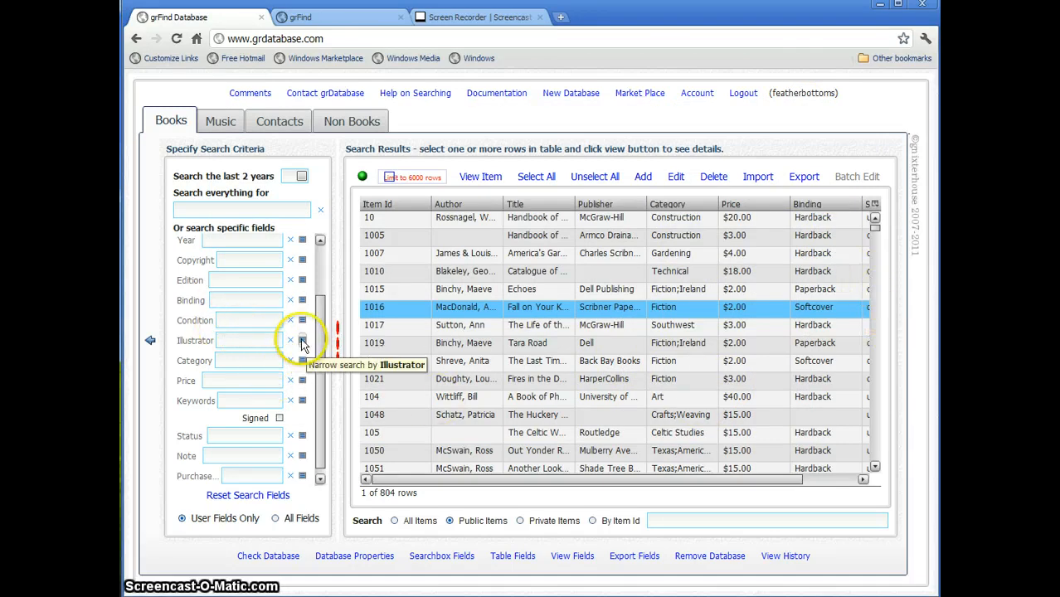
click(302, 341)
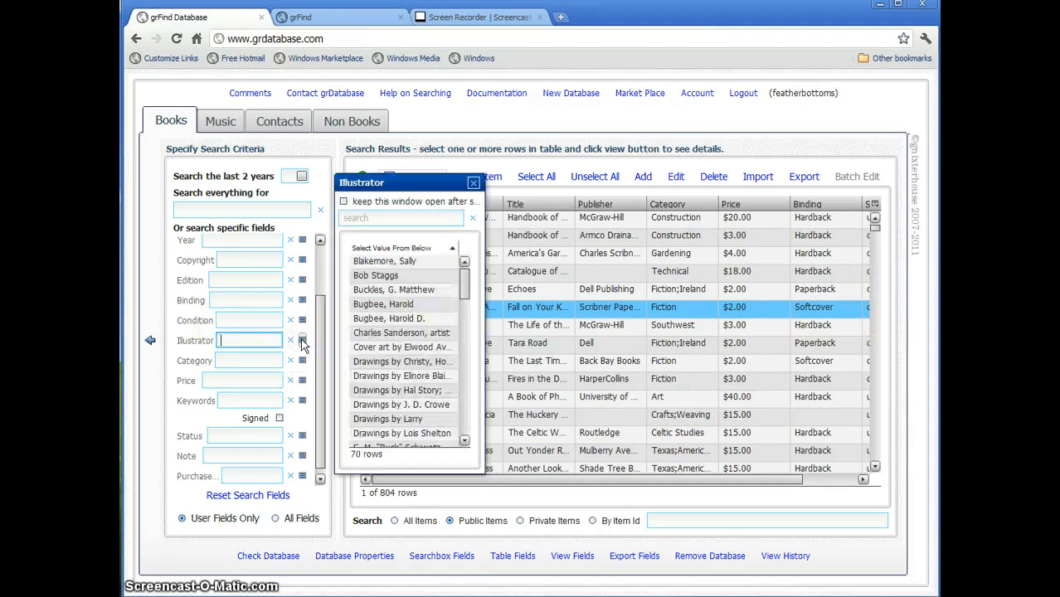
click(400, 332)
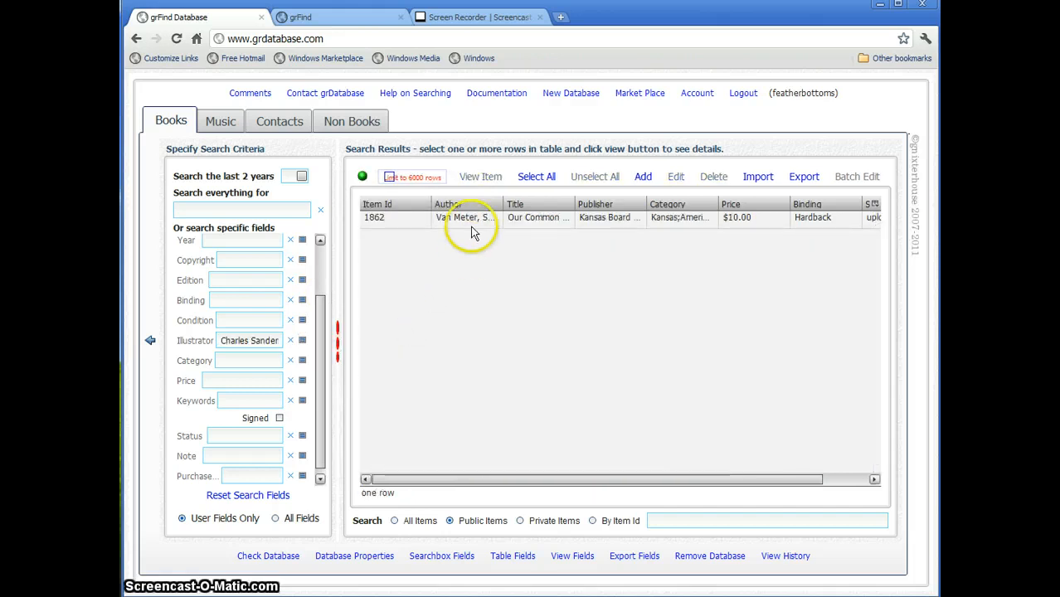
click(514, 221)
click(514, 221)
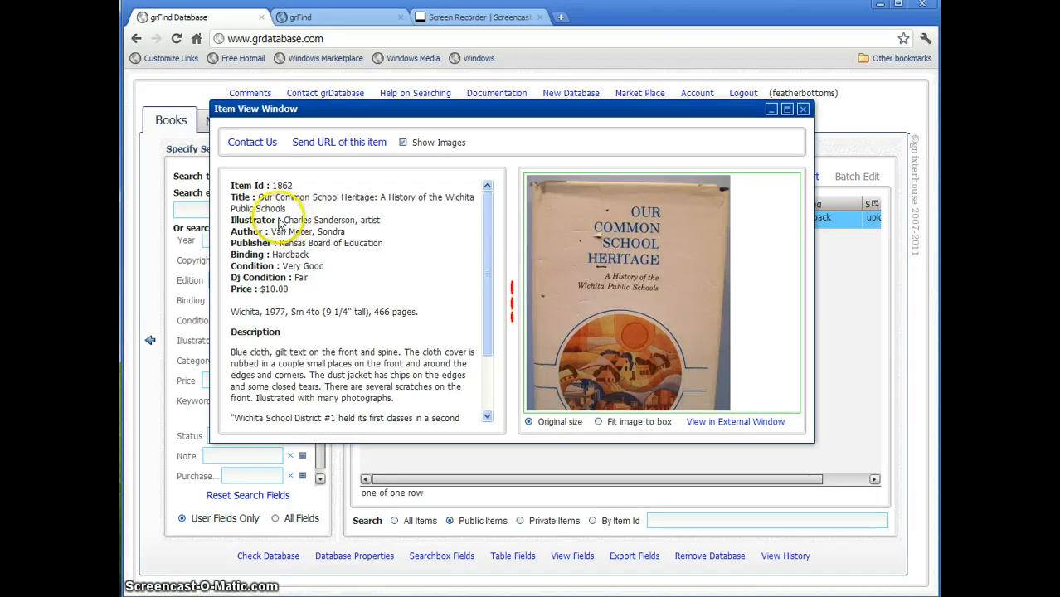
click(804, 111)
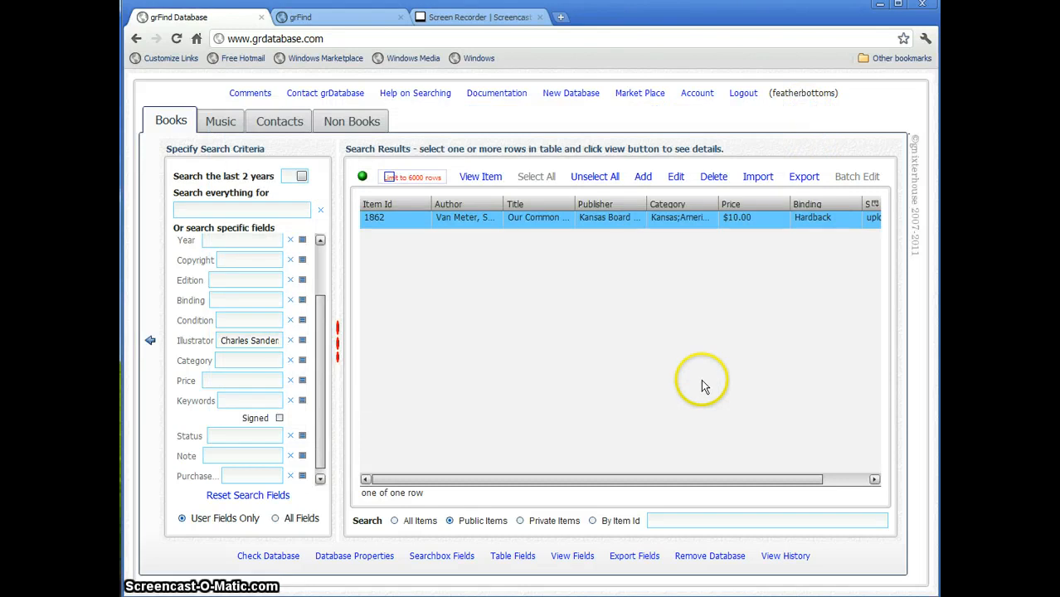
click(259, 497)
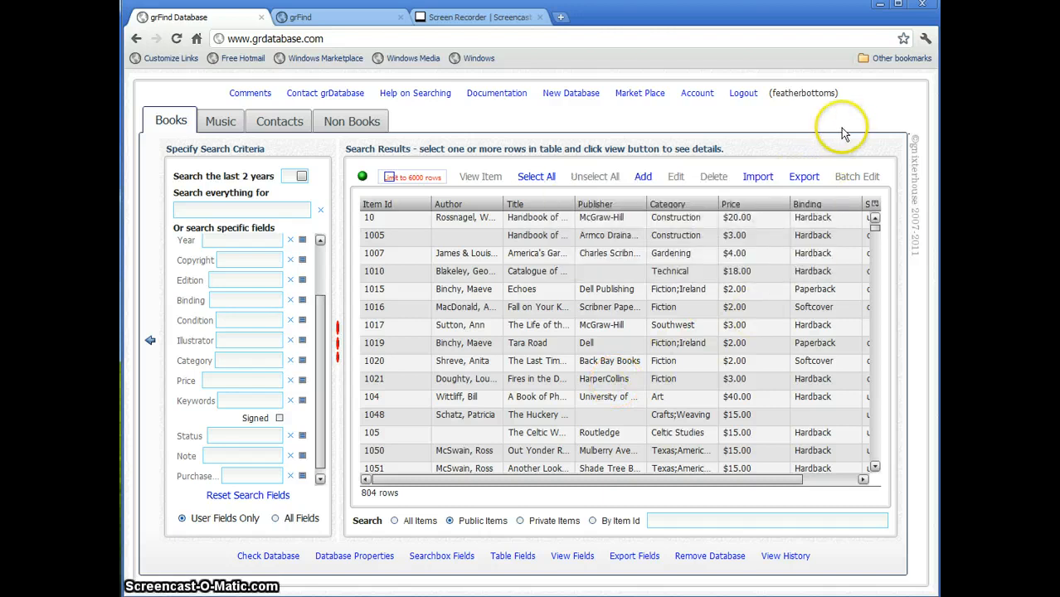
click(538, 331)
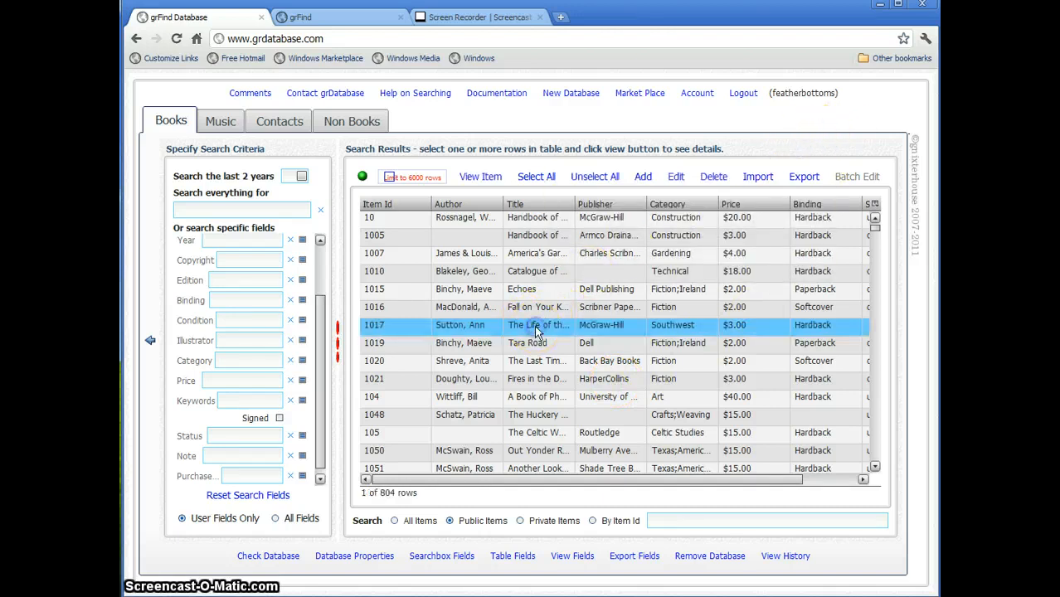
- Open book 1017, The Life of the Desert, for editing, maximized, move the Purchase Data panel, and save
click(676, 177)
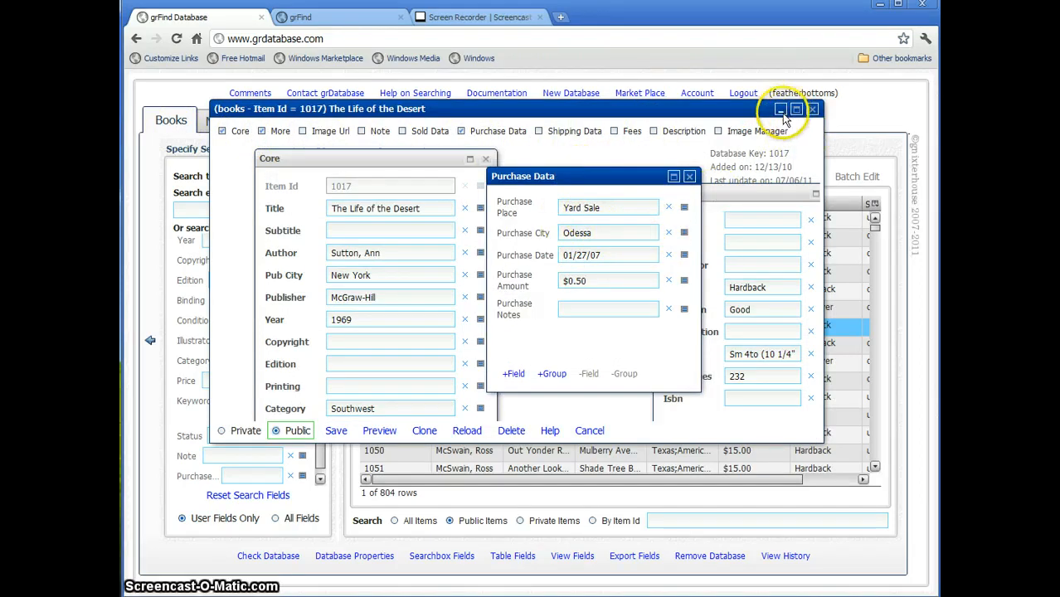
click(797, 109)
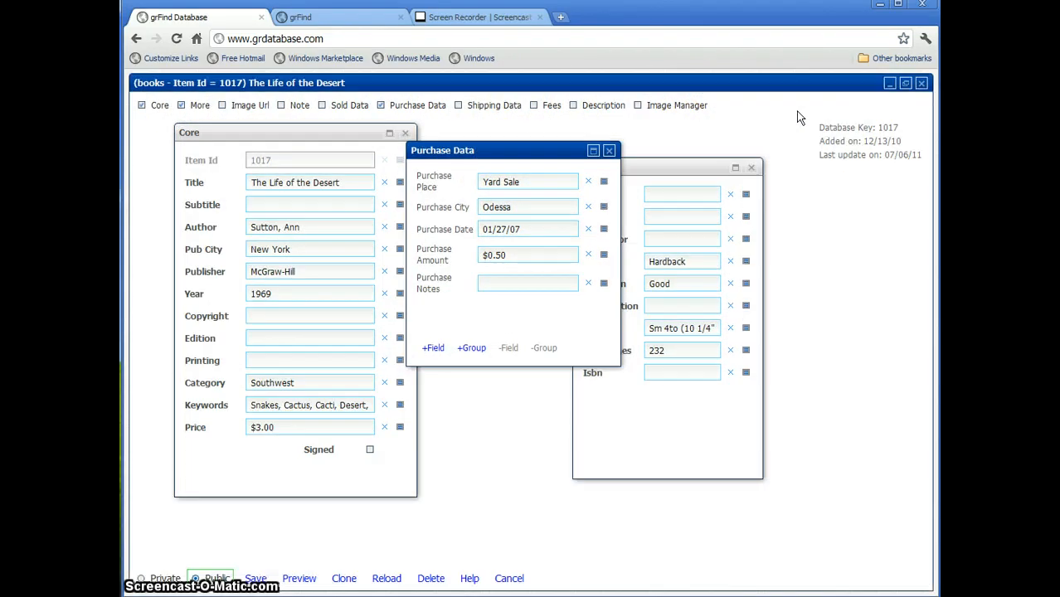
drag(497, 151, 497, 152)
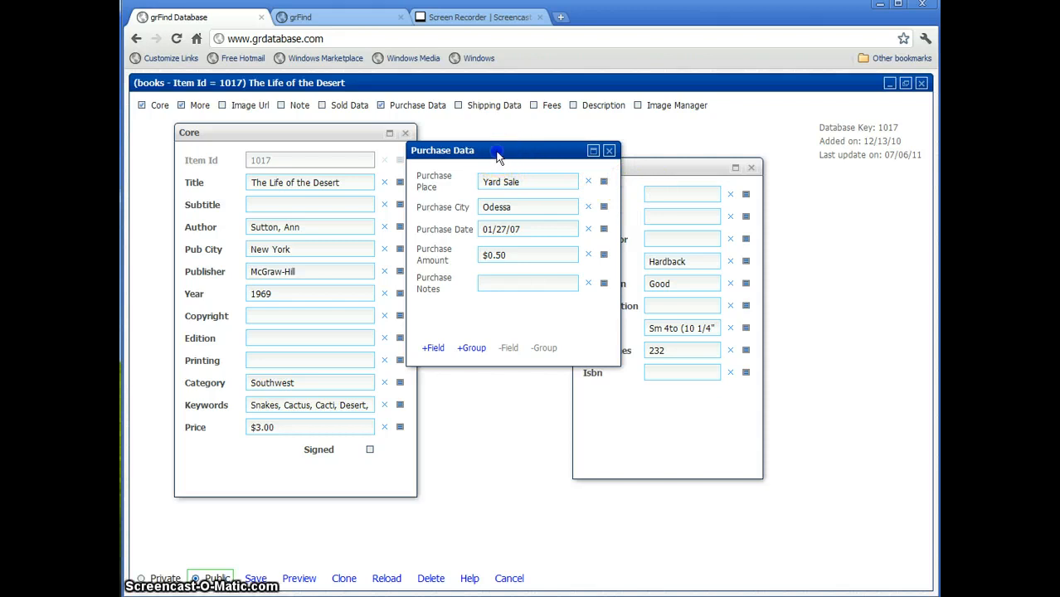
drag(551, 183, 556, 213)
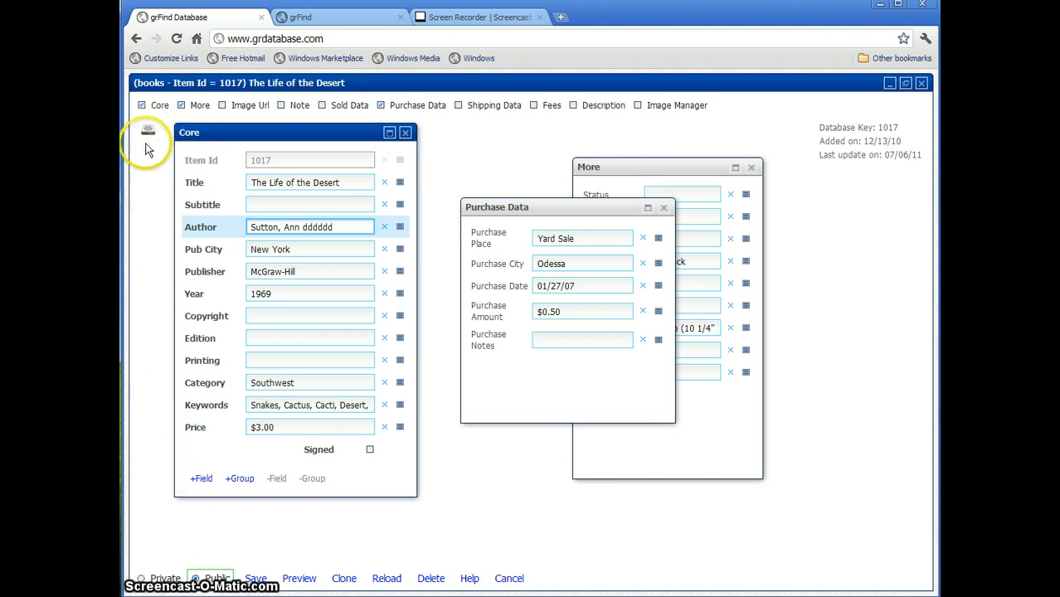
click(255, 575)
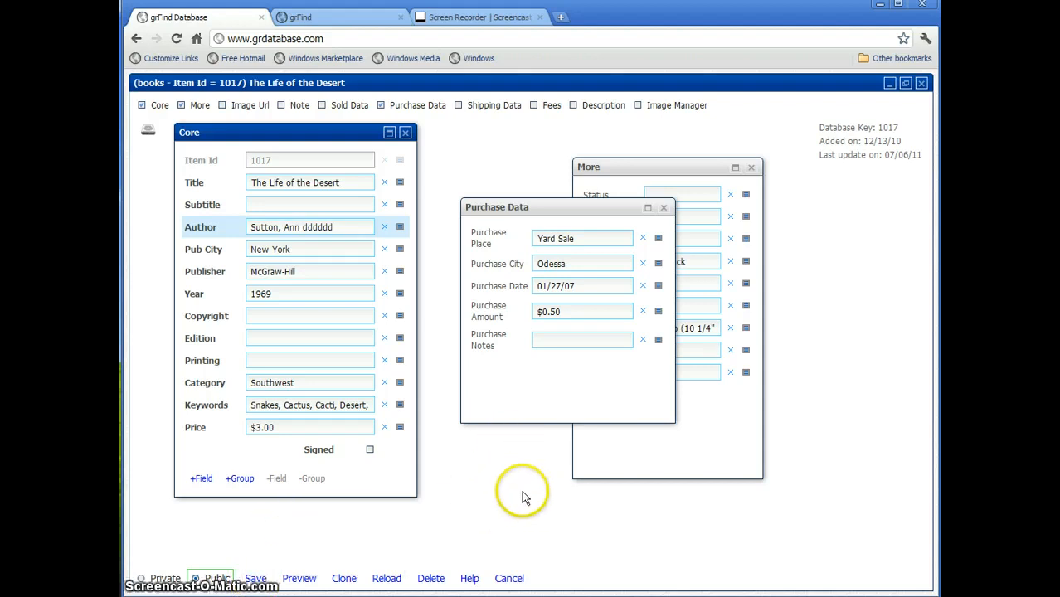
- Hide the Image Url, Purchase Data and More panels, open Description, and restore the window size
click(237, 110)
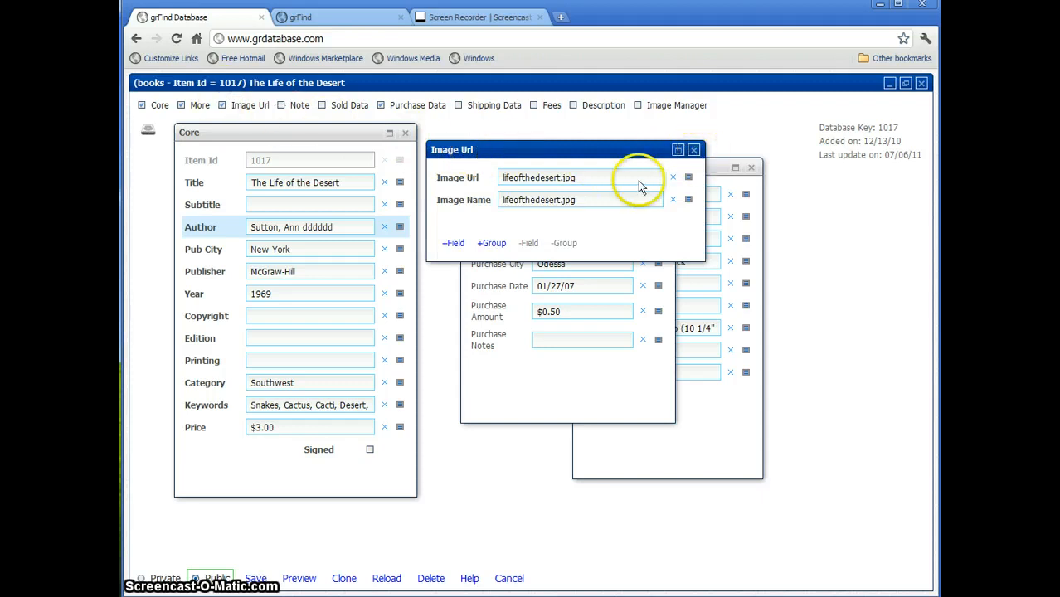
click(694, 150)
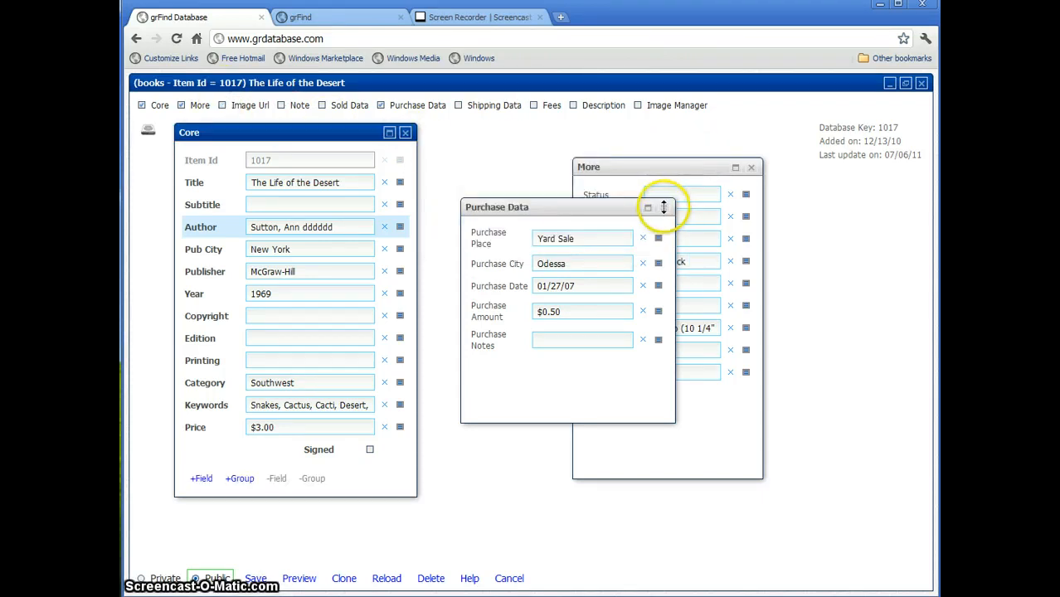
click(664, 208)
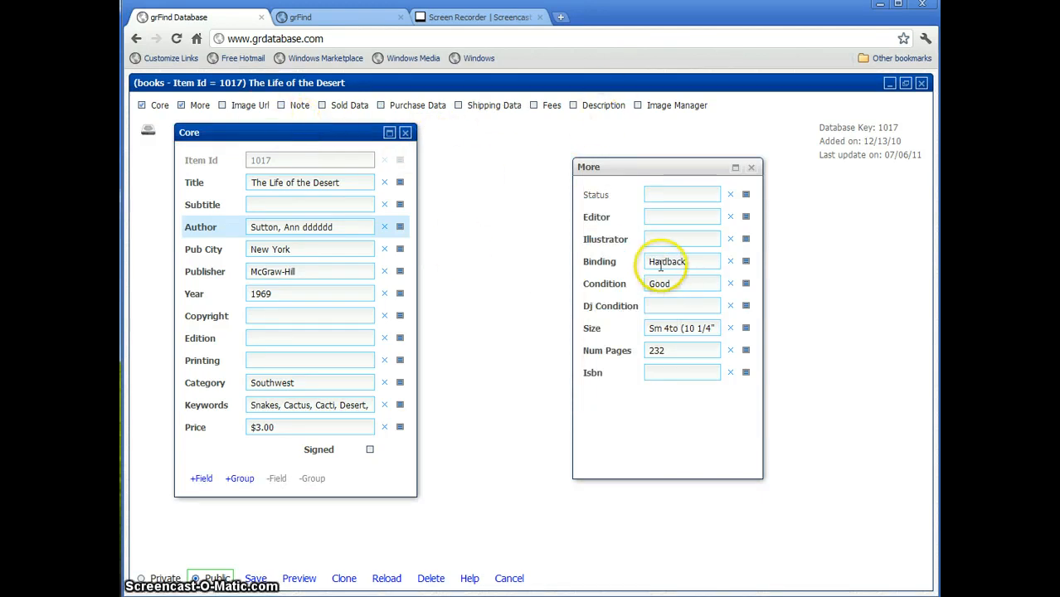
drag(305, 138, 352, 144)
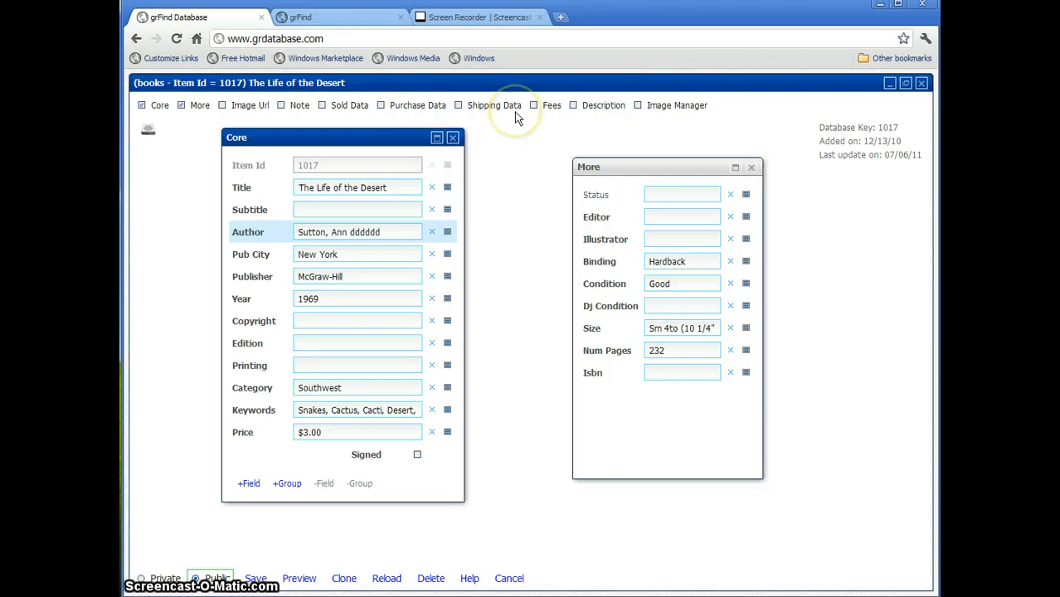
click(752, 168)
drag(314, 137, 316, 137)
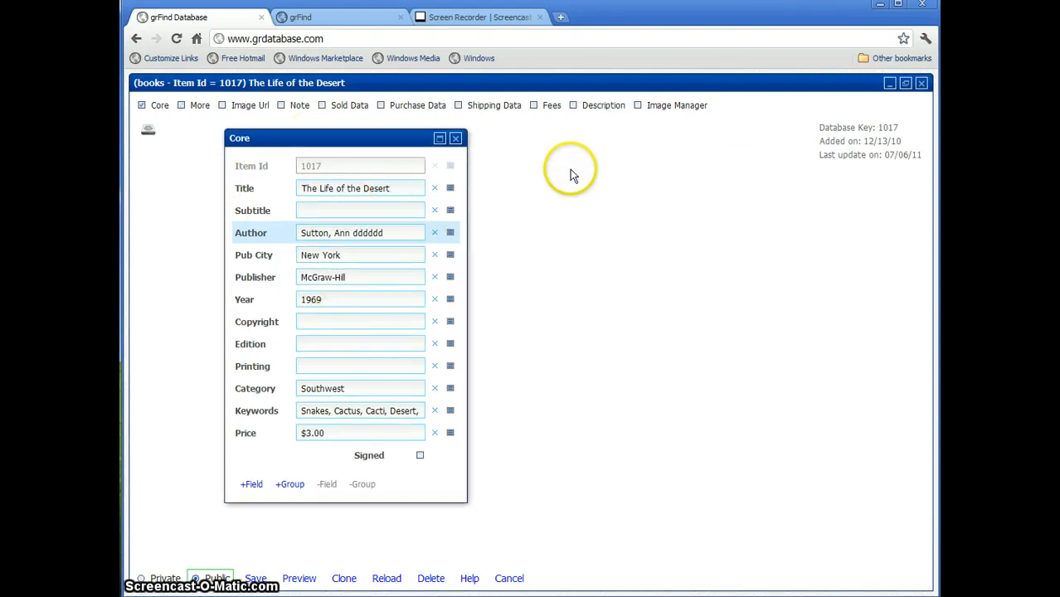
click(584, 107)
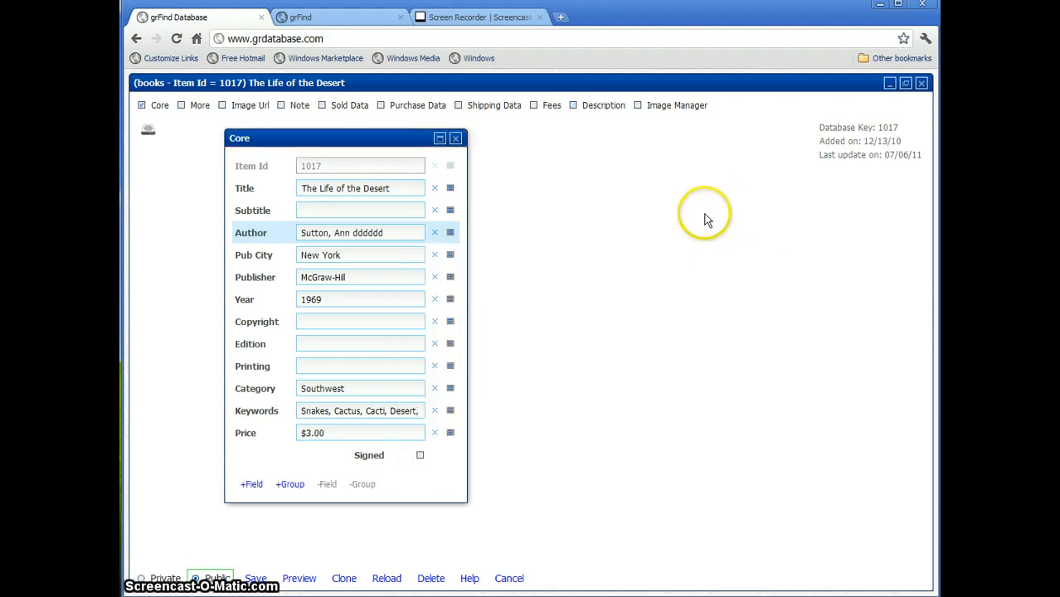
click(905, 83)
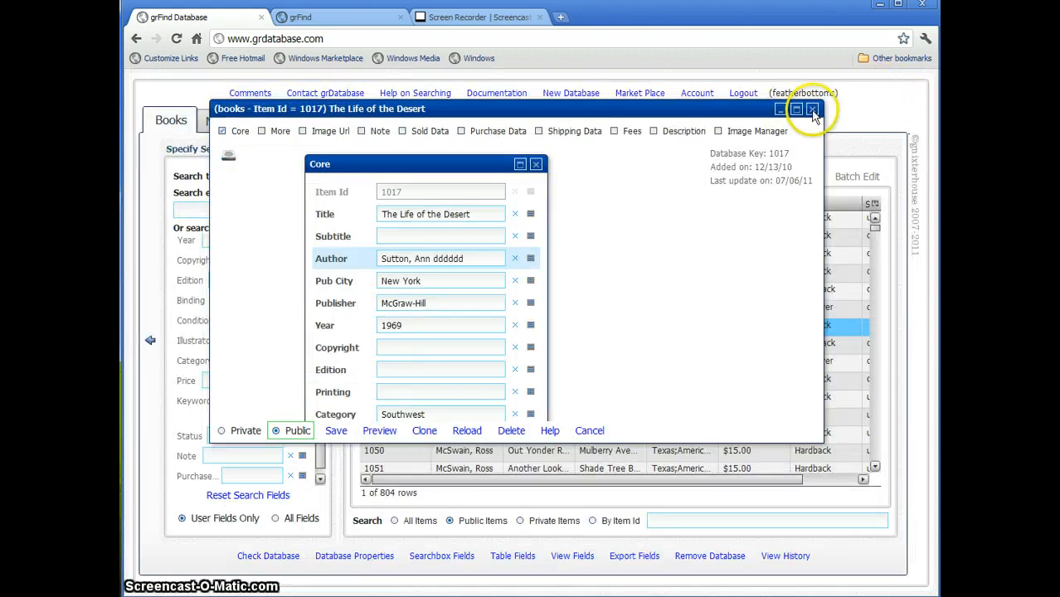
- Close the book 1017 edit window and minimize The Last Time They Met item view to the tray
click(812, 109)
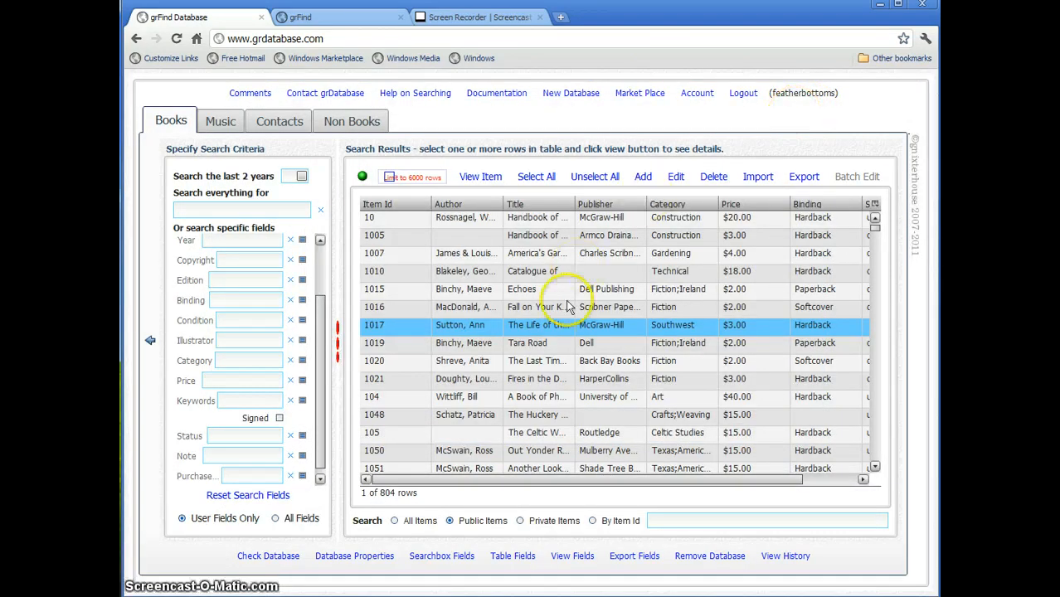
click(572, 362)
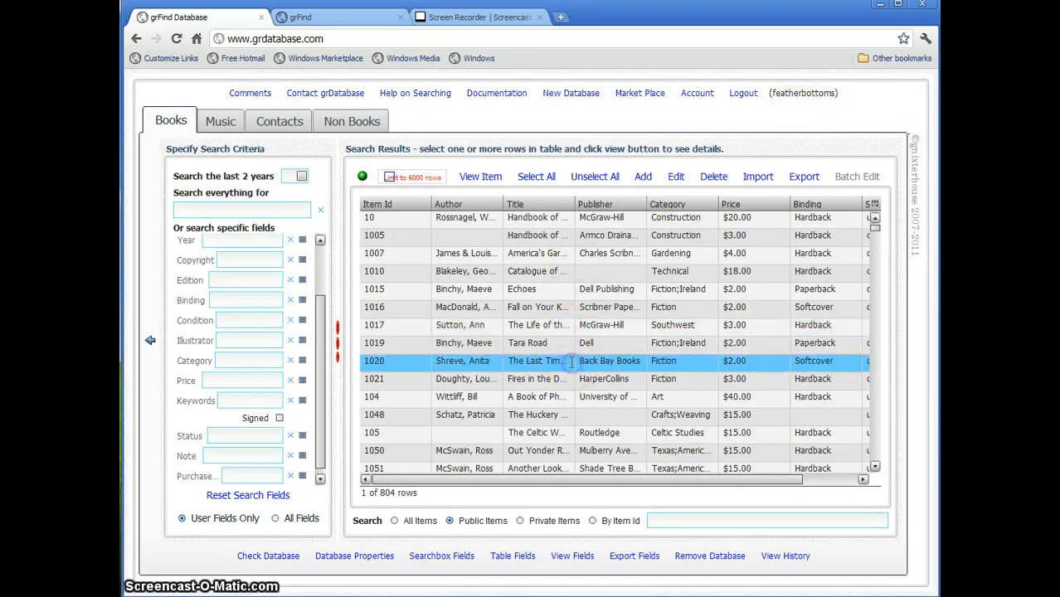
double_click(572, 366)
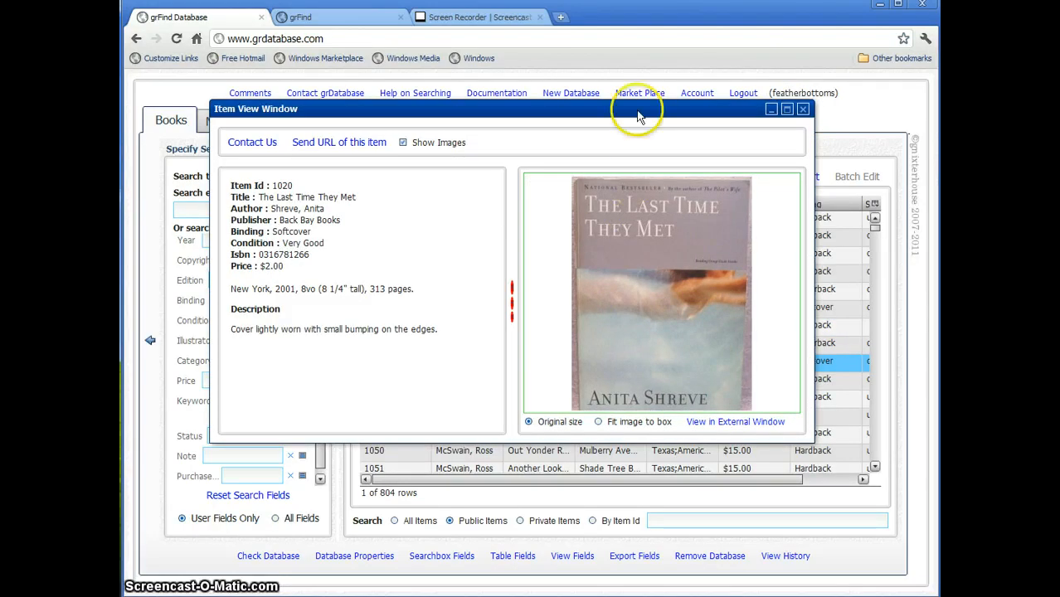
click(770, 111)
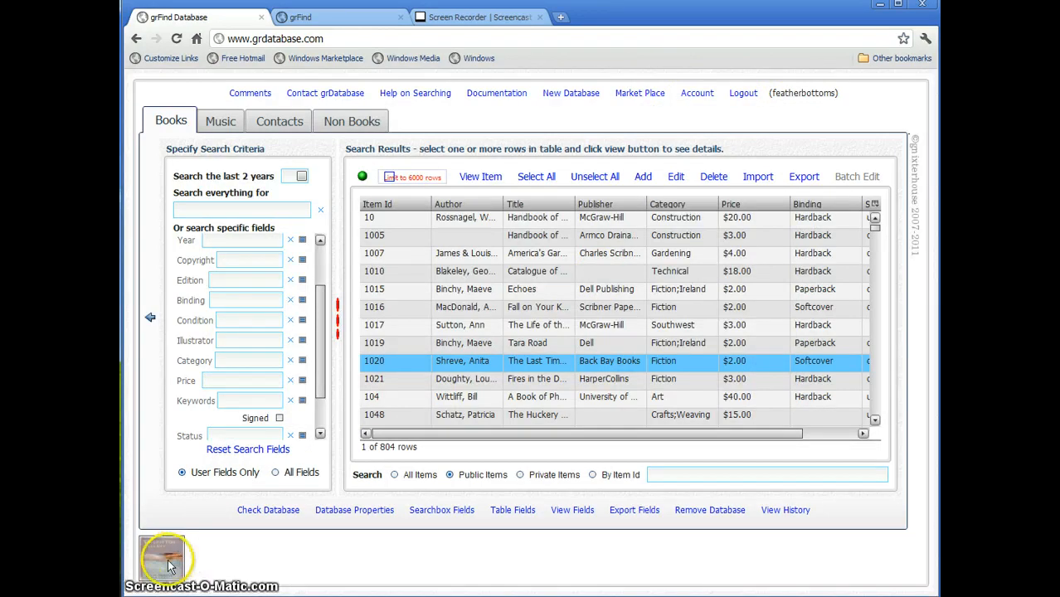
- Minimize the Myth, Legend & Romance (book 106) item view to the tray and switch to the Music collection
mouse_move(168, 566)
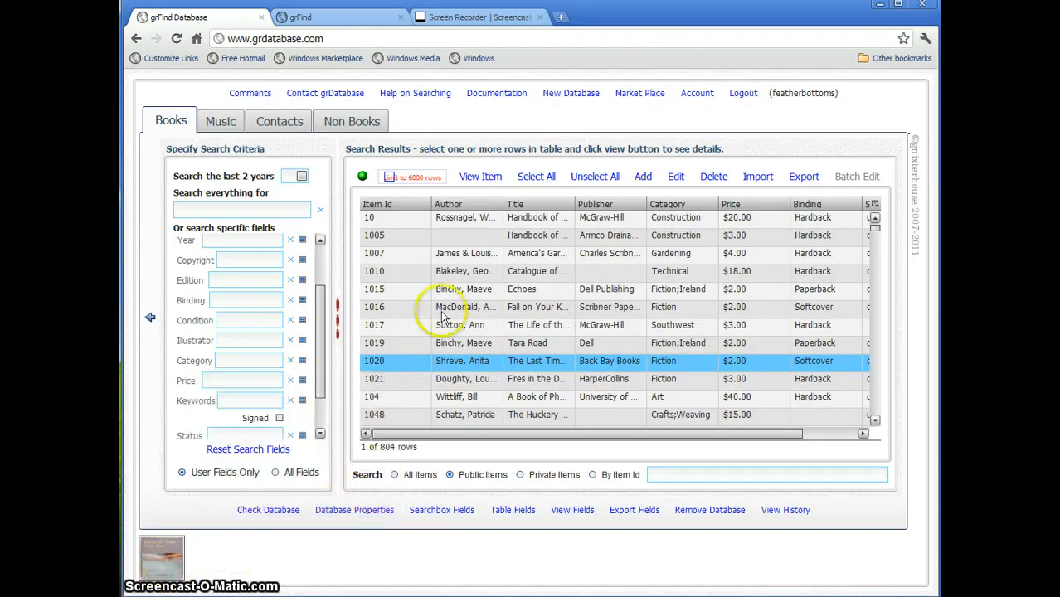
scroll(662, 294, down, 4)
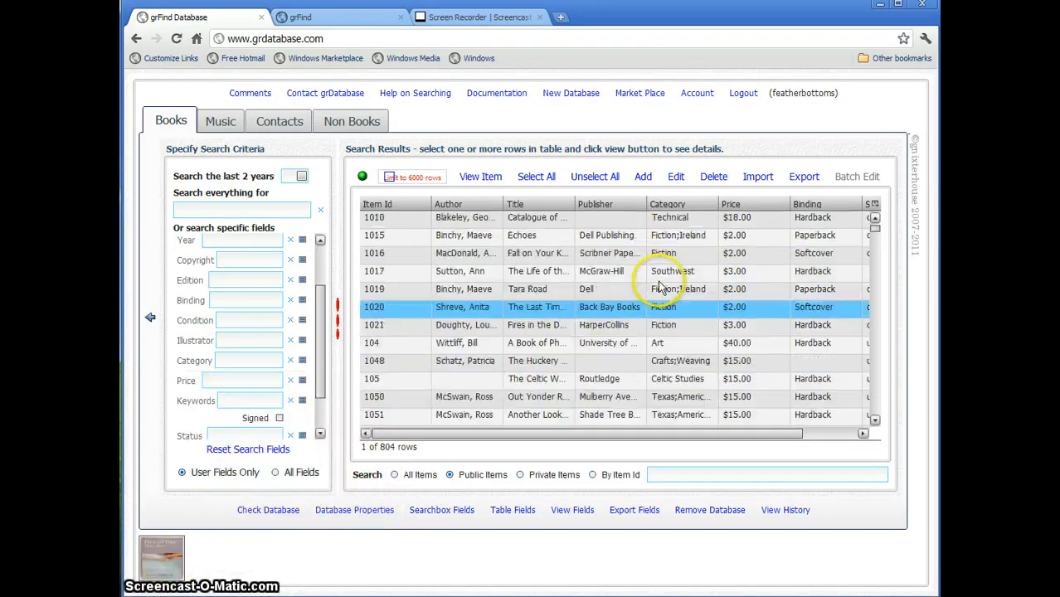
double_click(610, 359)
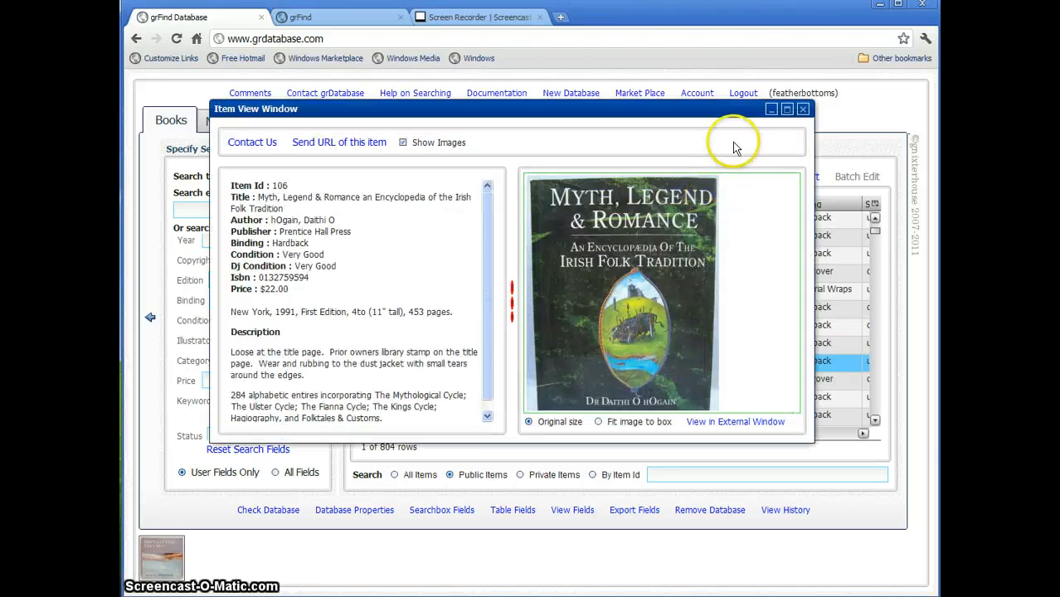
click(771, 110)
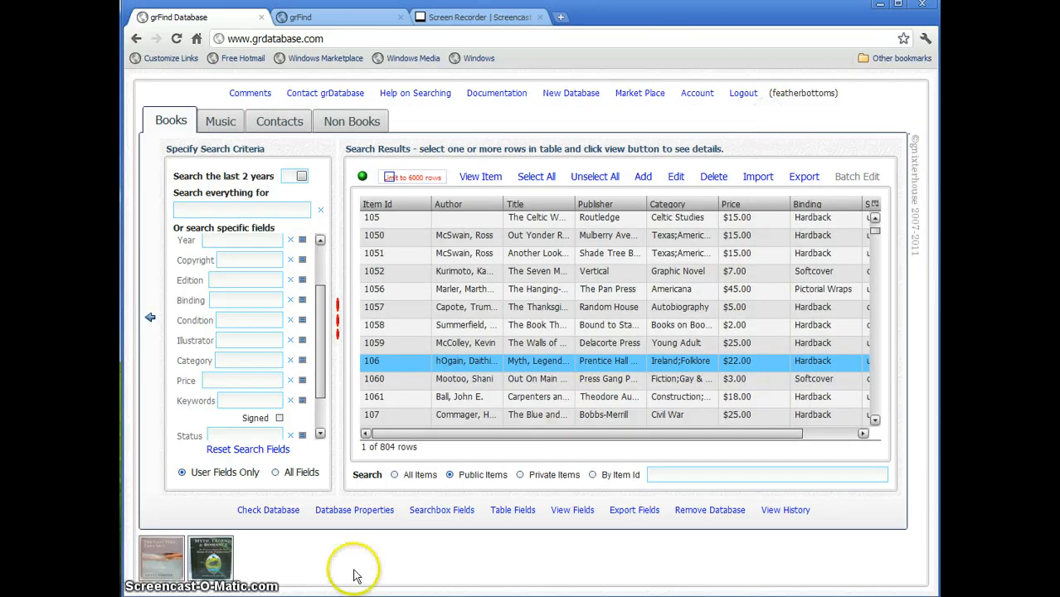
mouse_move(214, 549)
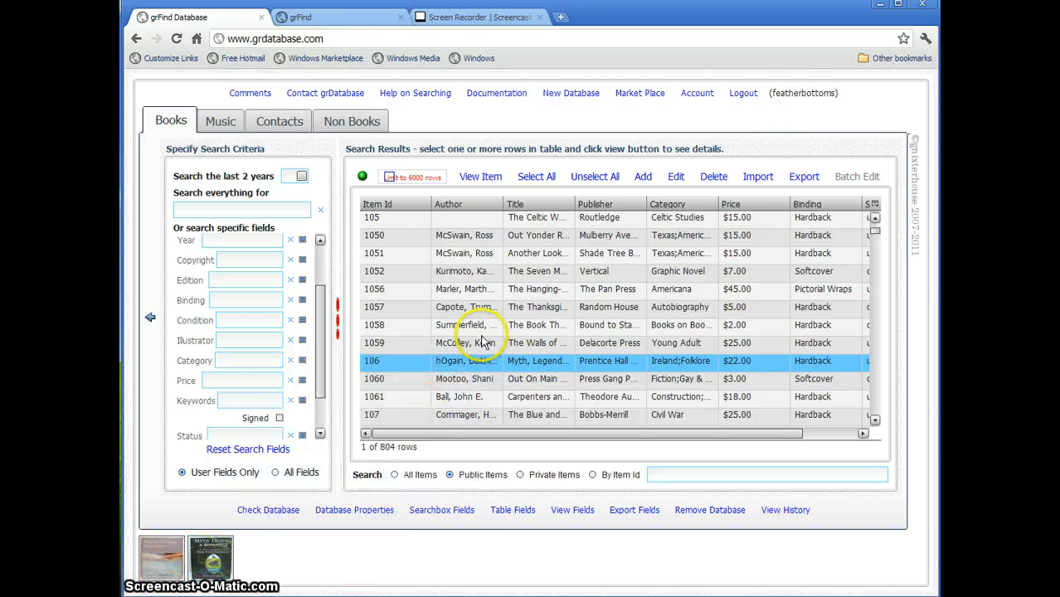
click(222, 123)
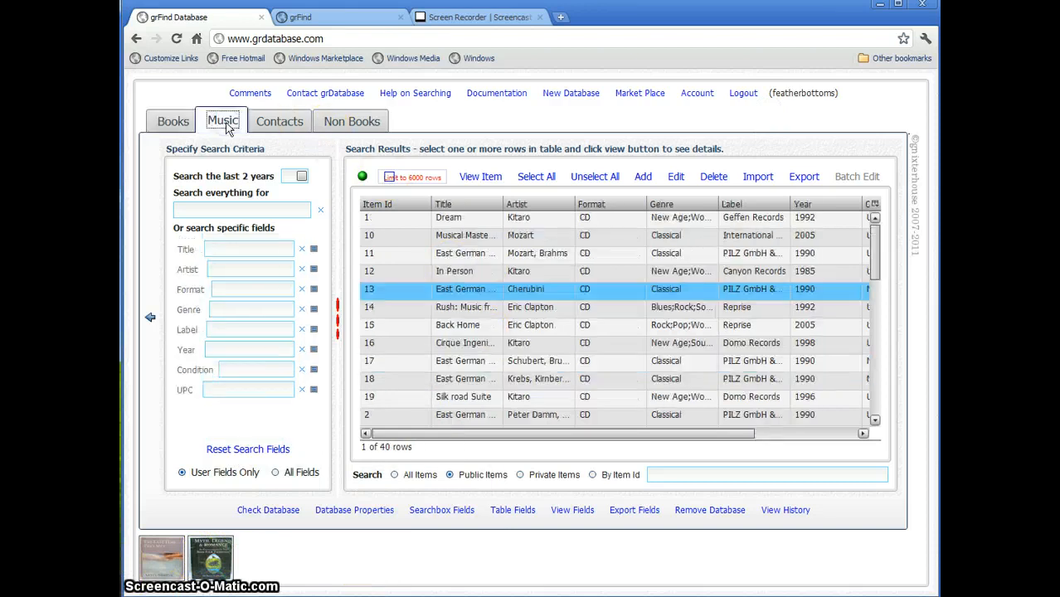
- Minimize the Back Home CD view, then reopen, pan and close The Last Time They Met view
double_click(554, 330)
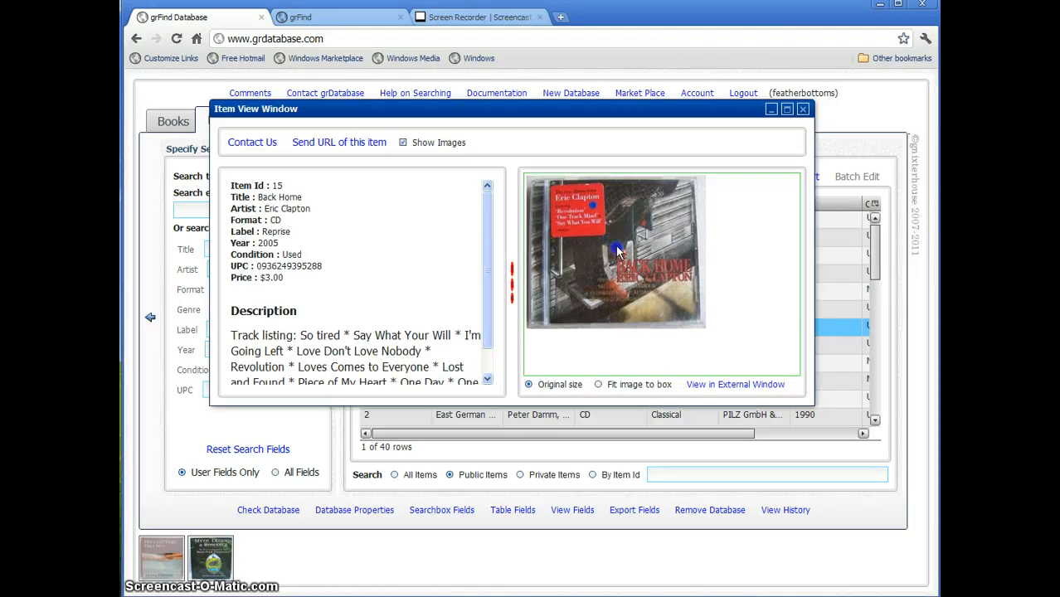
click(770, 110)
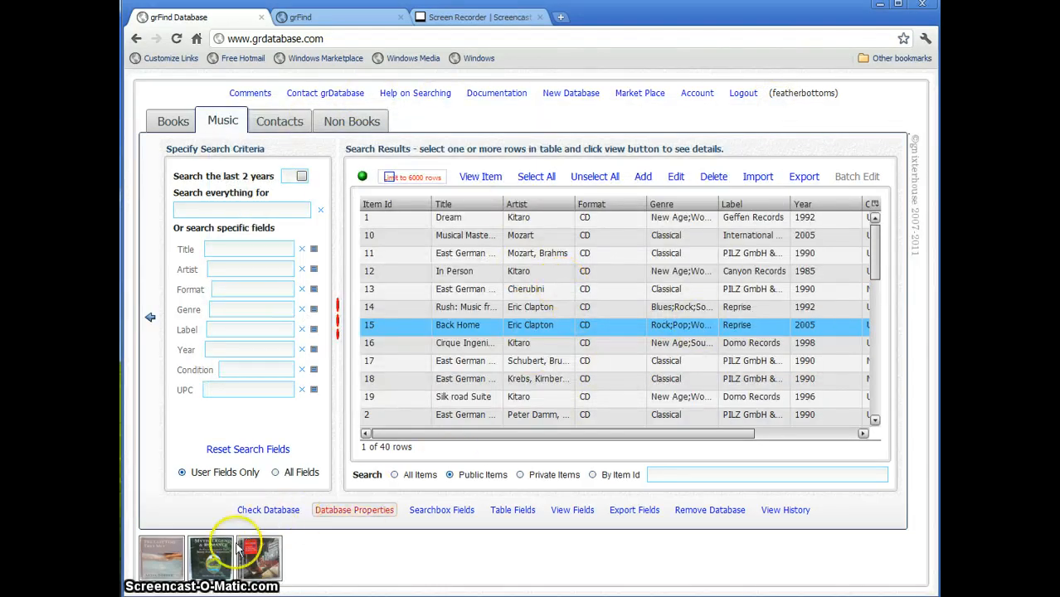
click(172, 563)
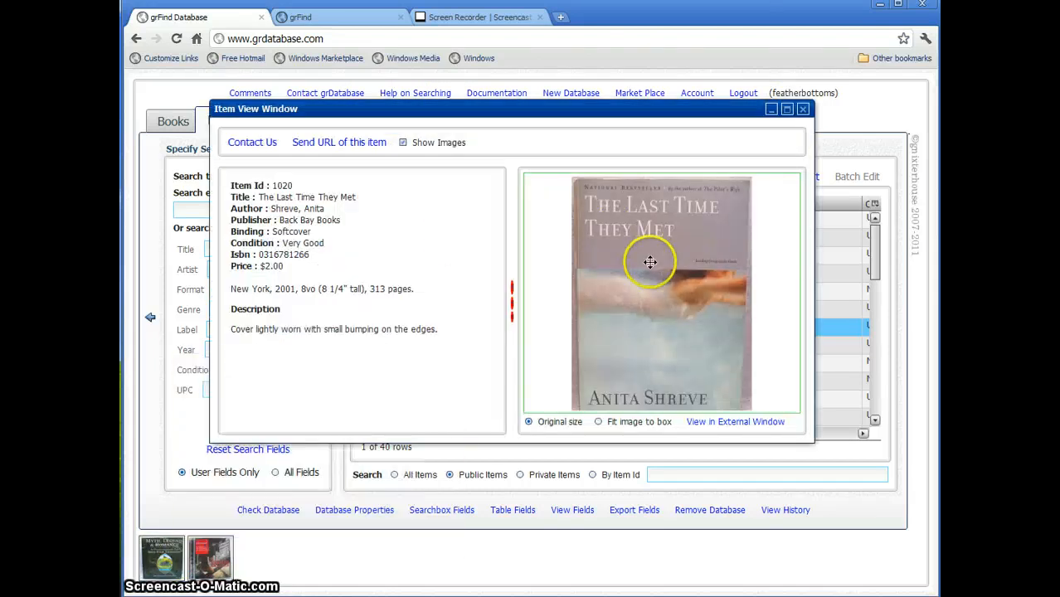
drag(642, 257, 635, 254)
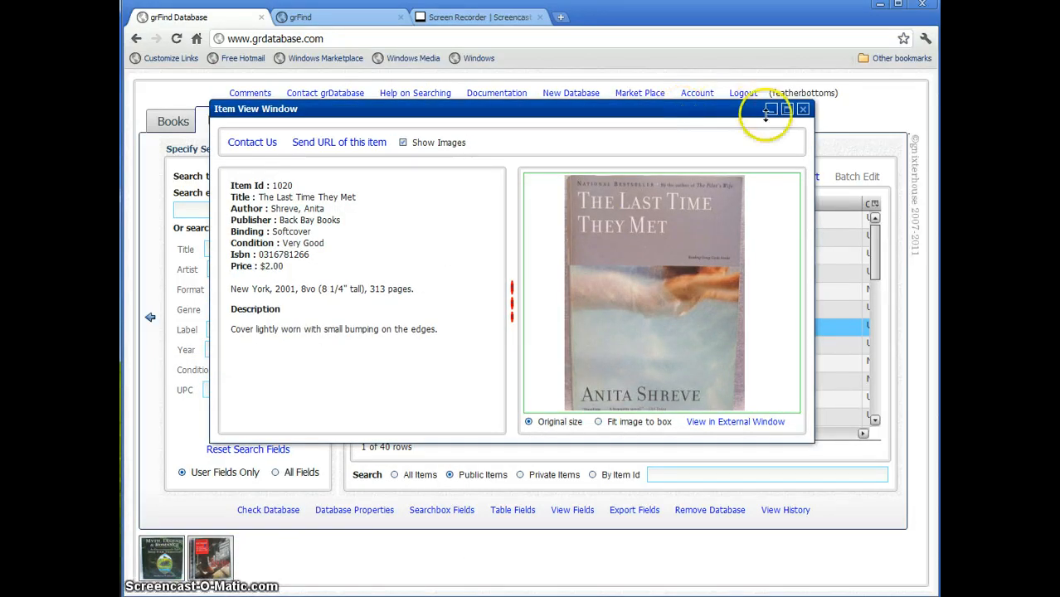
click(787, 109)
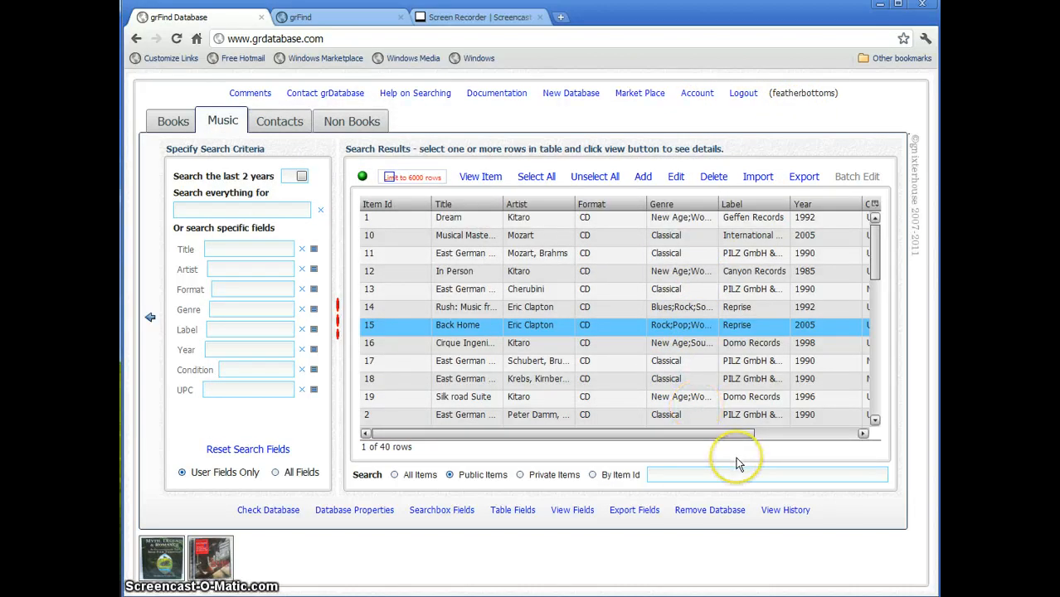
click(785, 510)
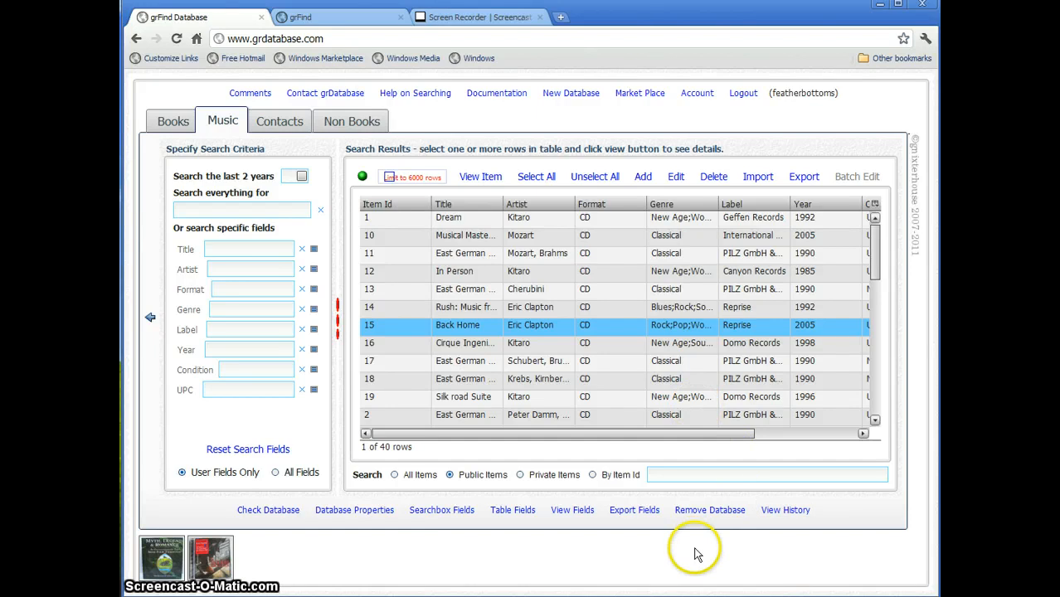
- Browse the viewed-items history, open and close Wicked Plants, then clear and hide the history
click(785, 510)
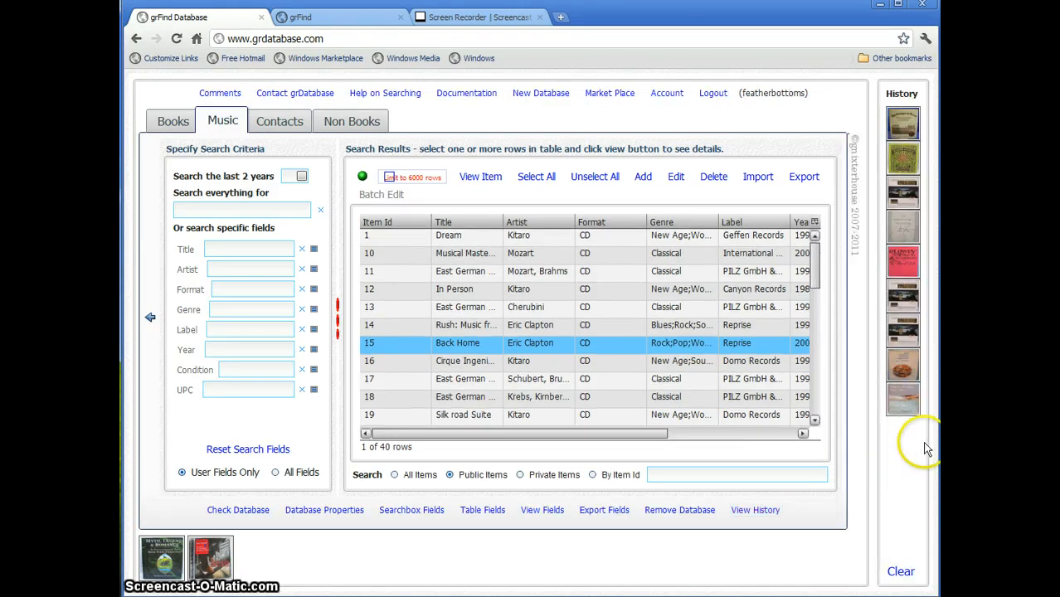
click(906, 280)
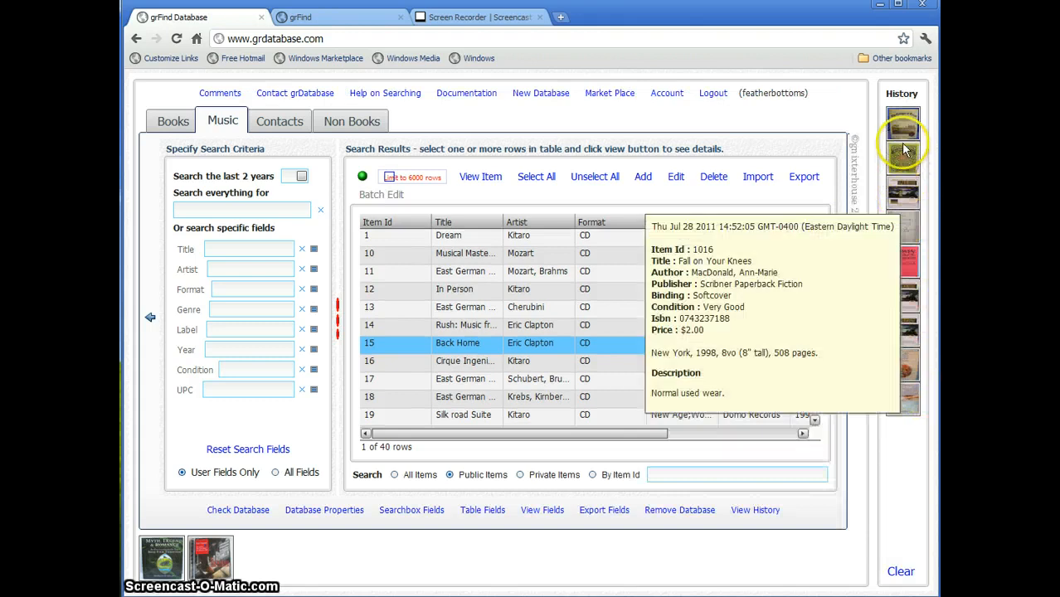
mouse_move(905, 196)
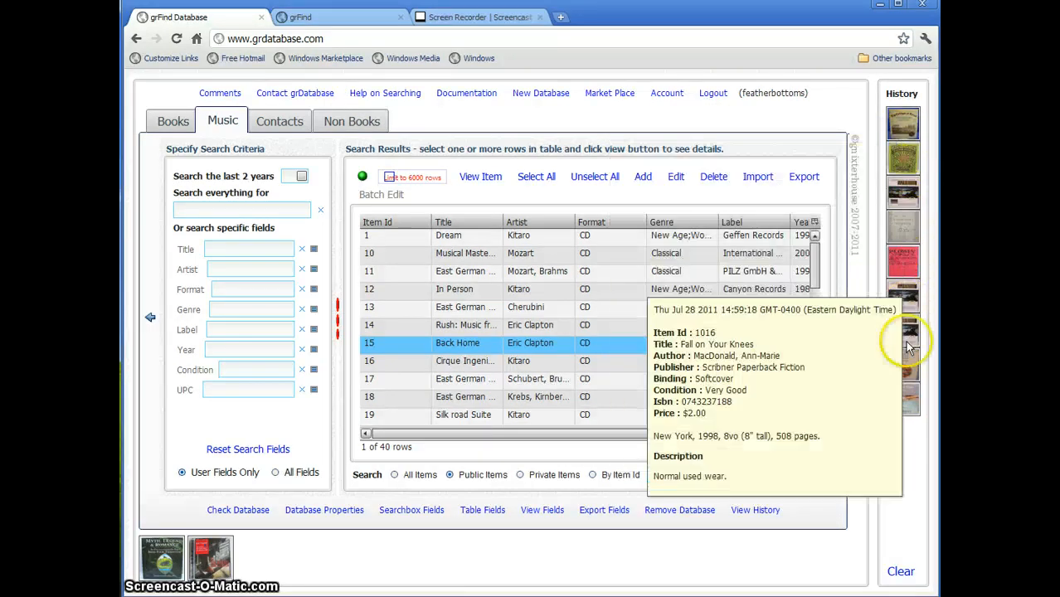
mouse_move(900, 170)
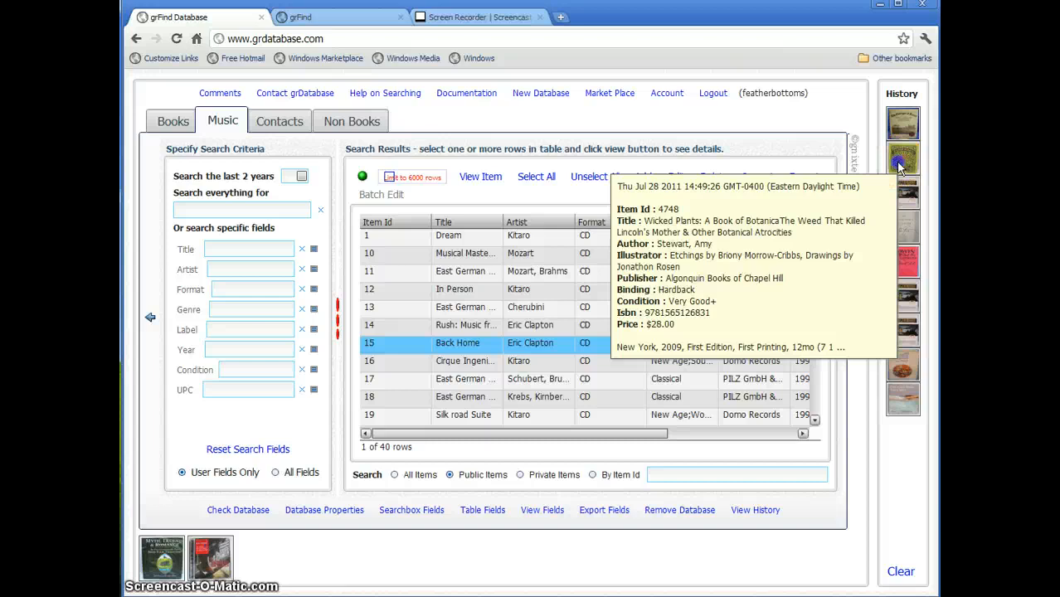
click(900, 166)
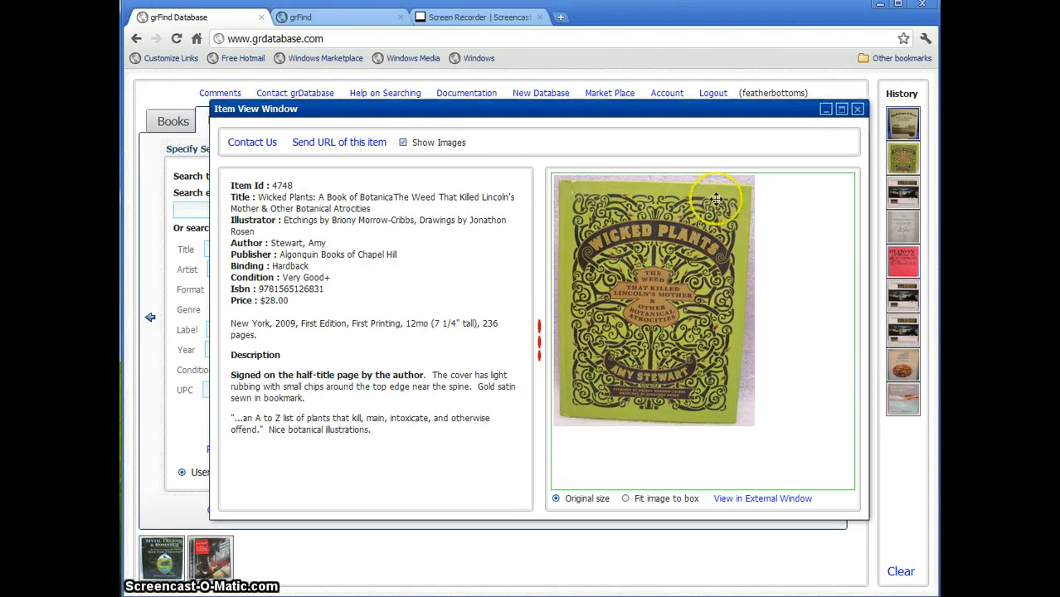
click(858, 111)
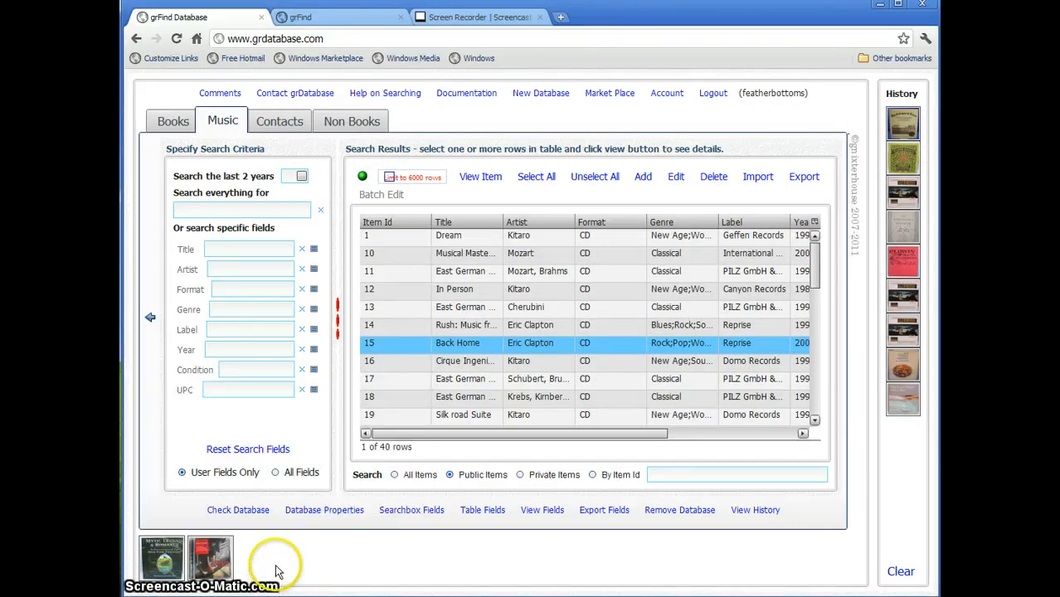
right_click(429, 567)
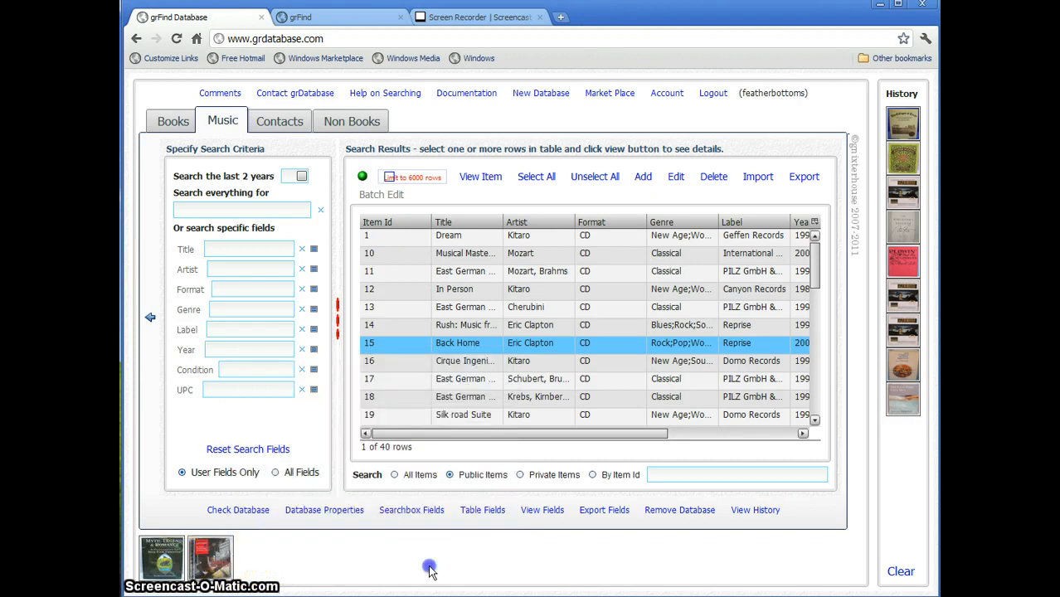
click(906, 573)
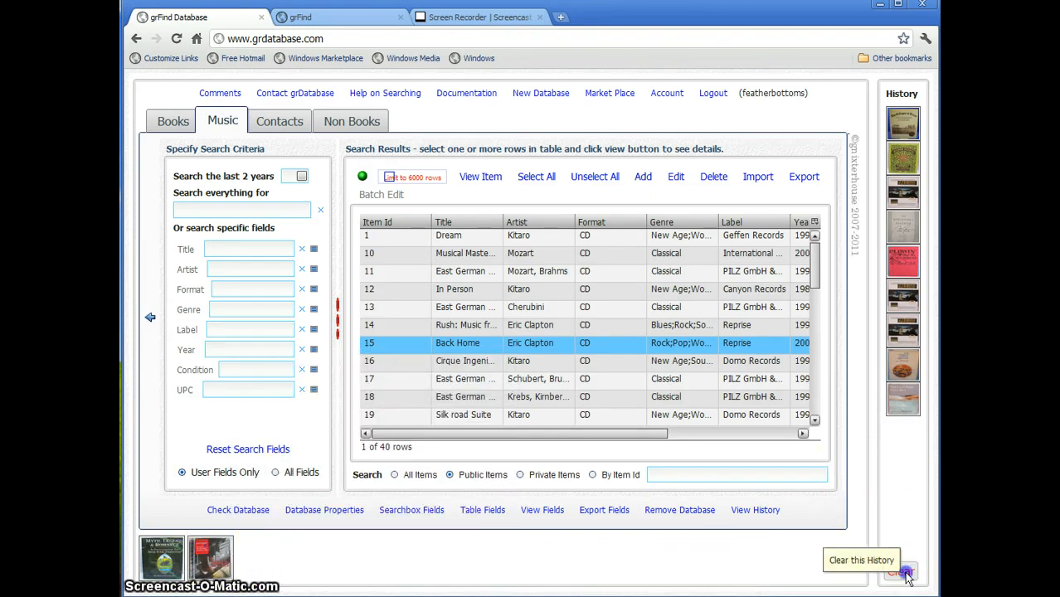
click(765, 512)
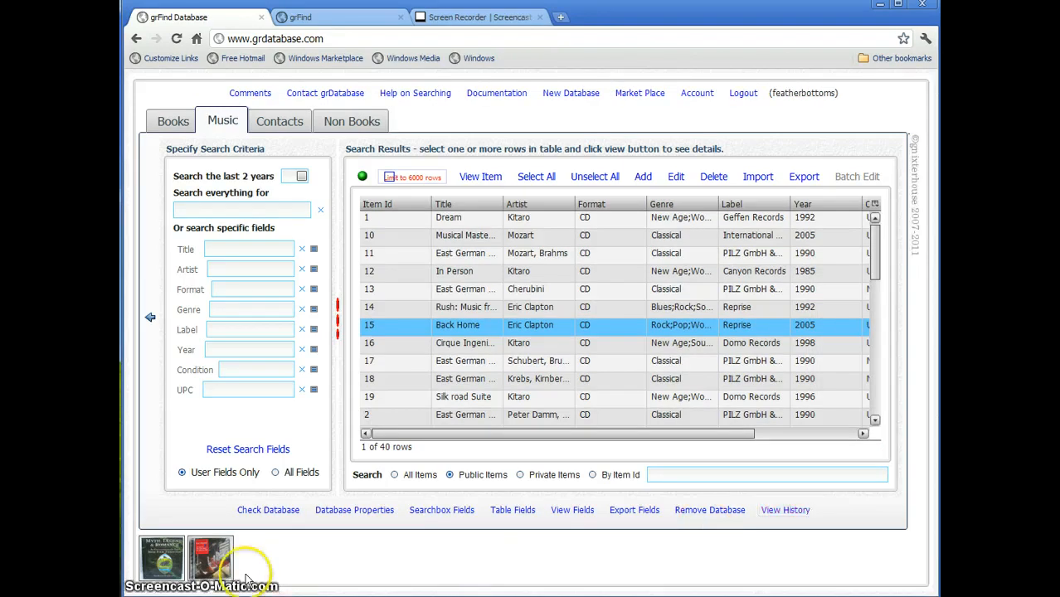
- Restore and close the minimized Back Home and Myth, Legend & Romance windows, then start the CSV import
click(210, 571)
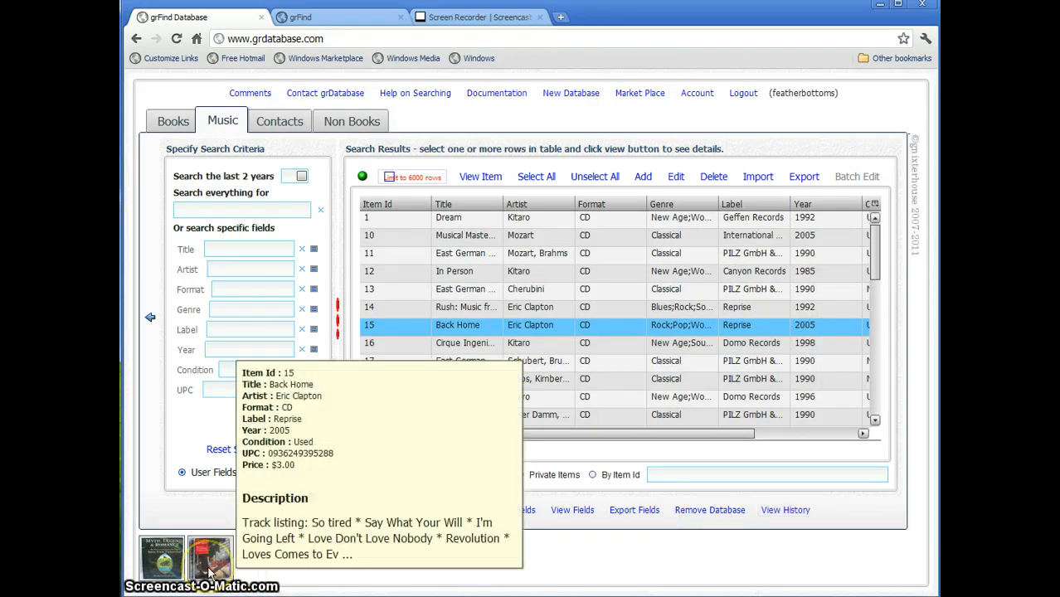
click(210, 571)
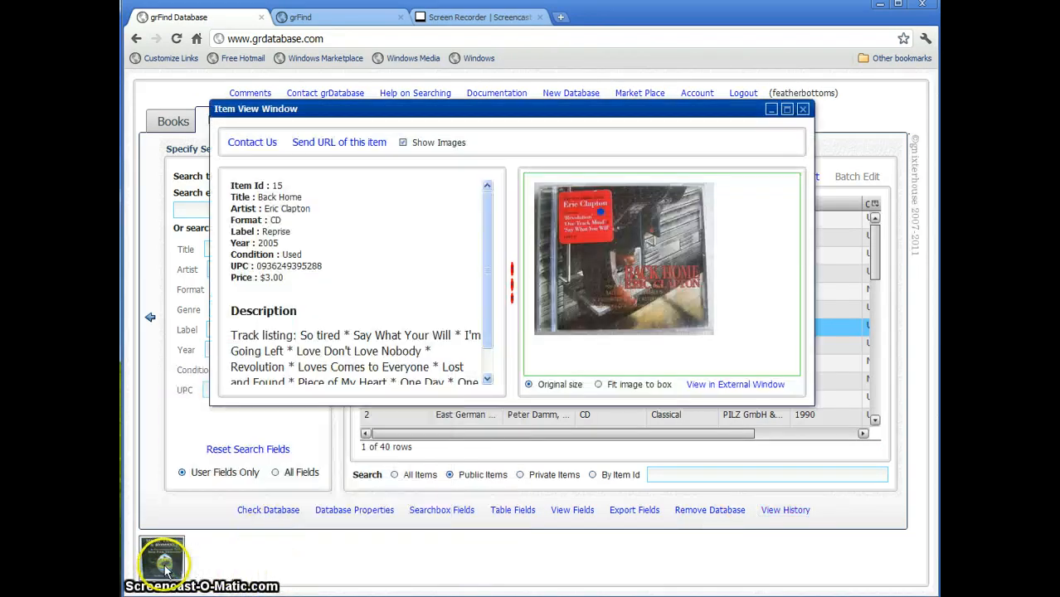
click(803, 111)
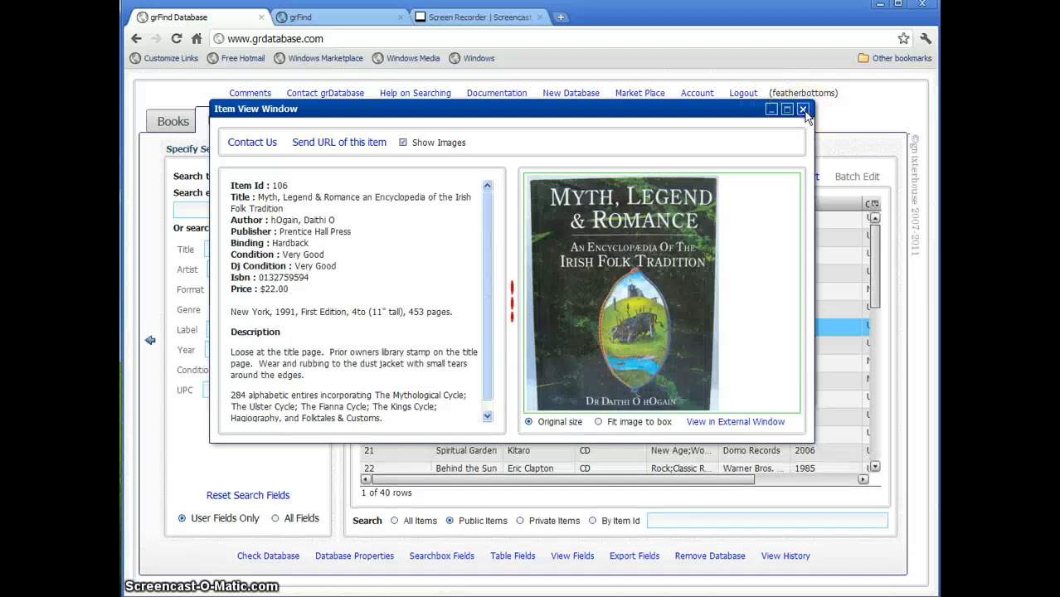
click(803, 111)
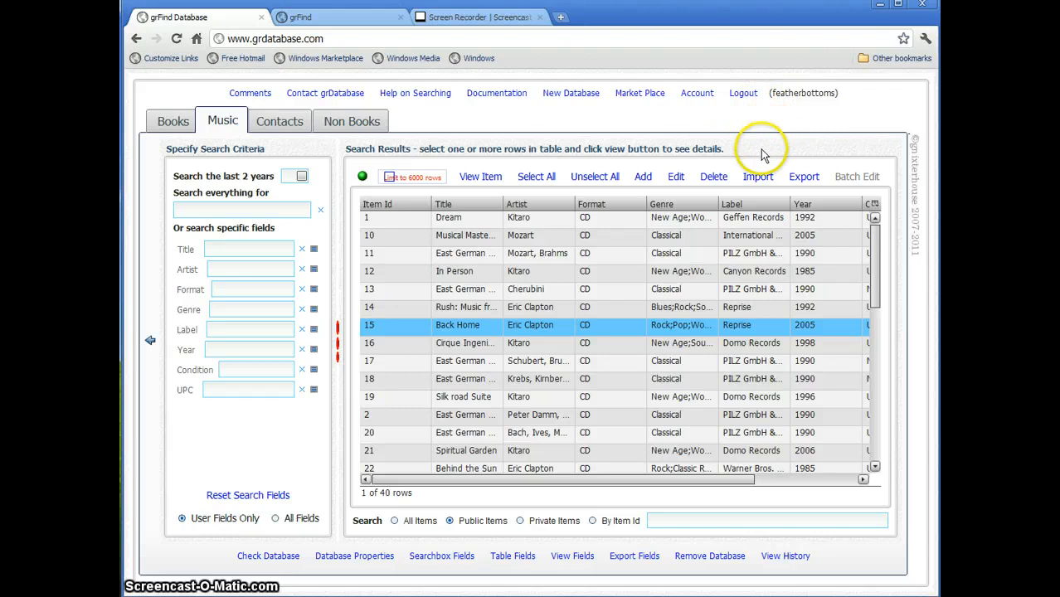
click(763, 185)
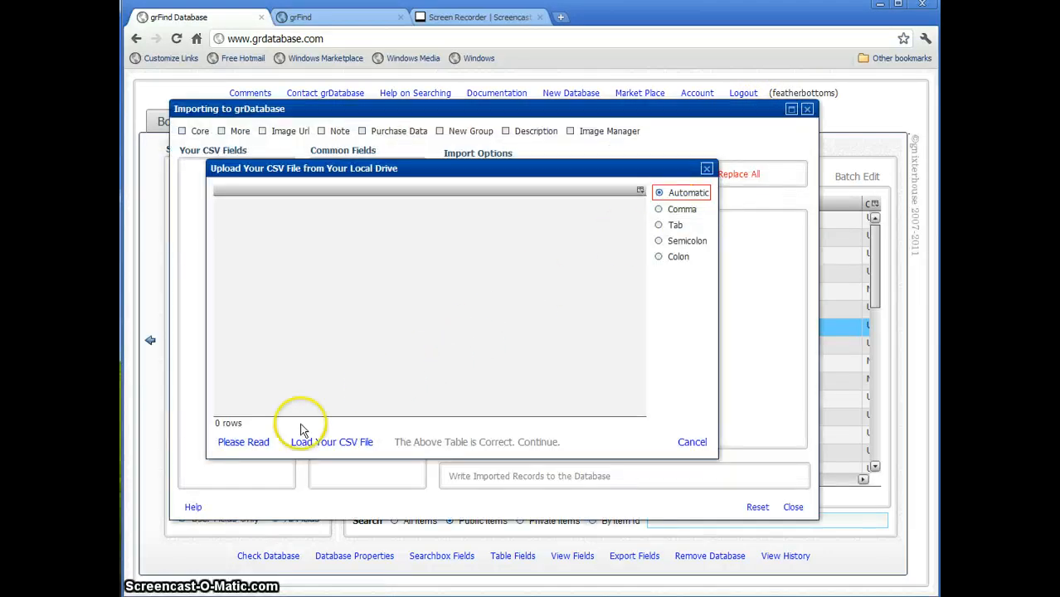
click(325, 443)
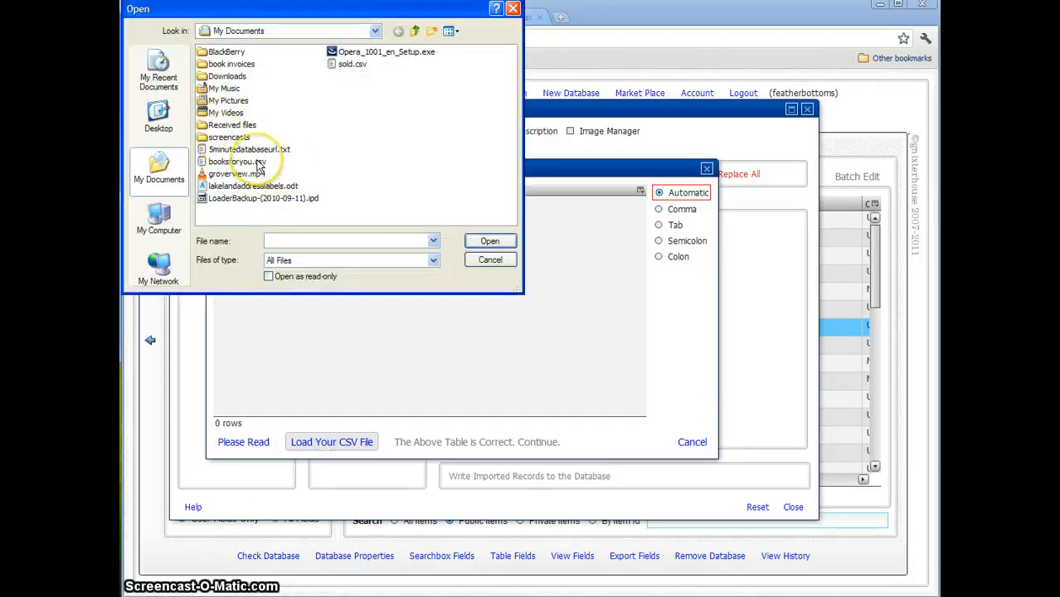
click(499, 261)
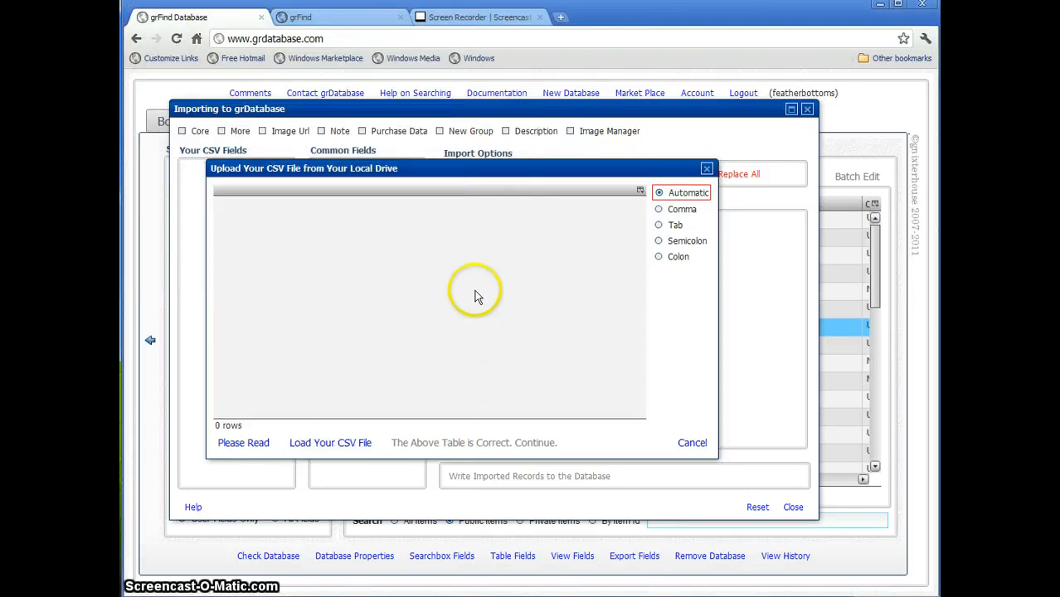
click(687, 449)
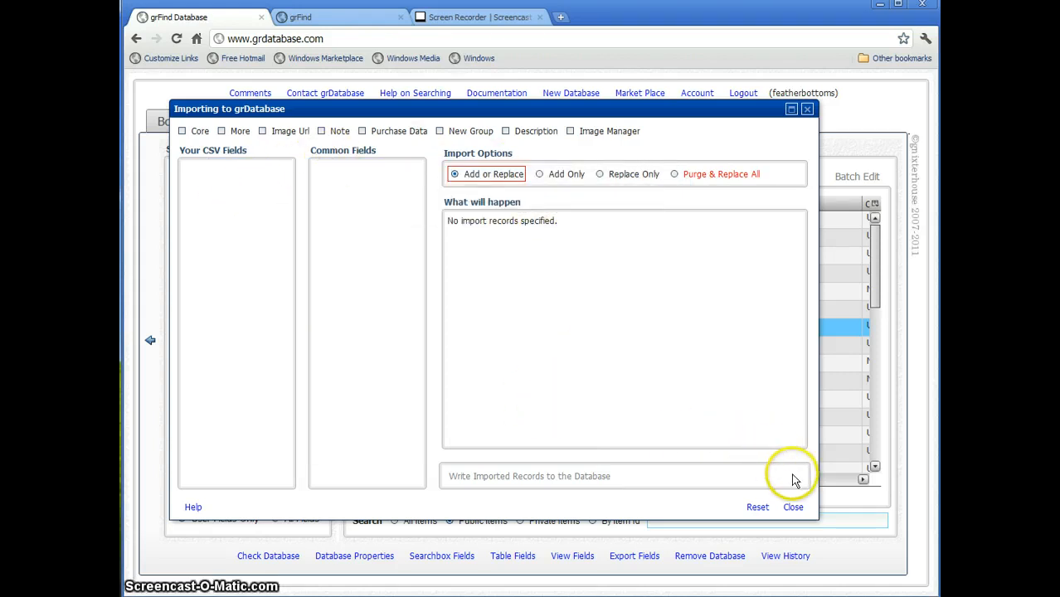
click(795, 508)
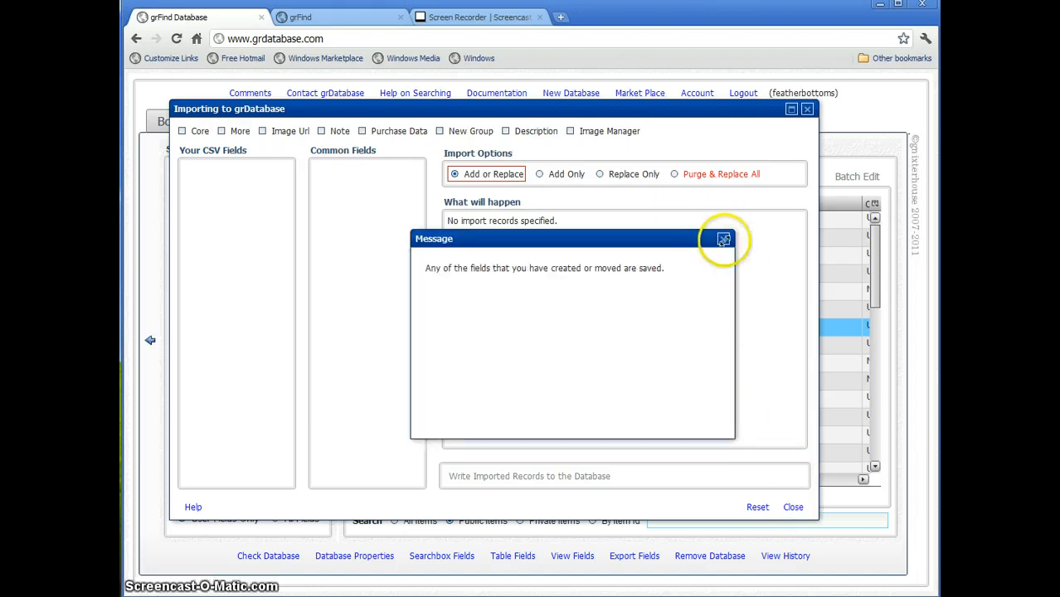
click(723, 240)
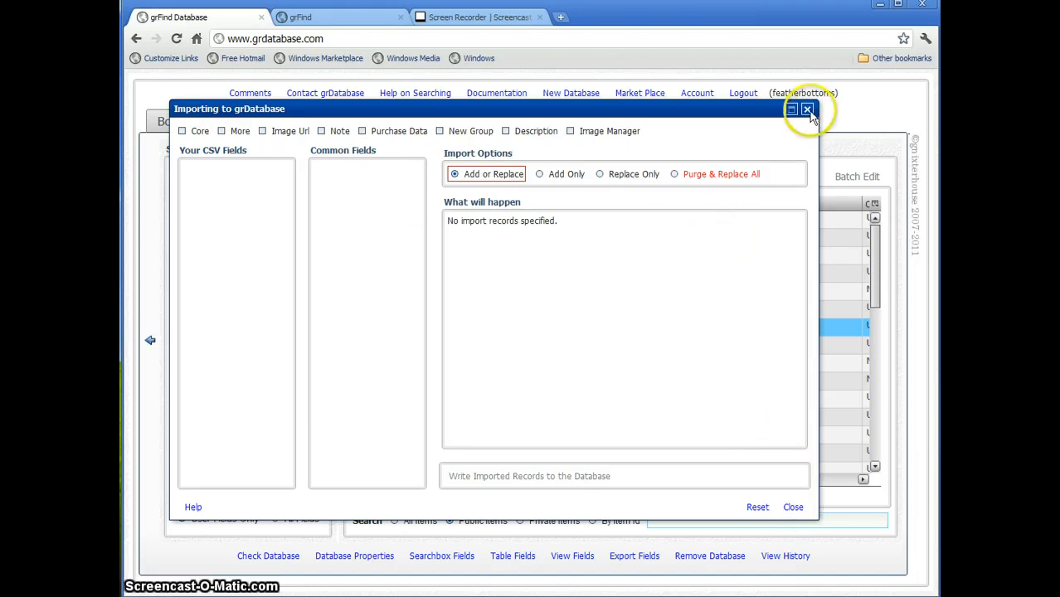
click(807, 110)
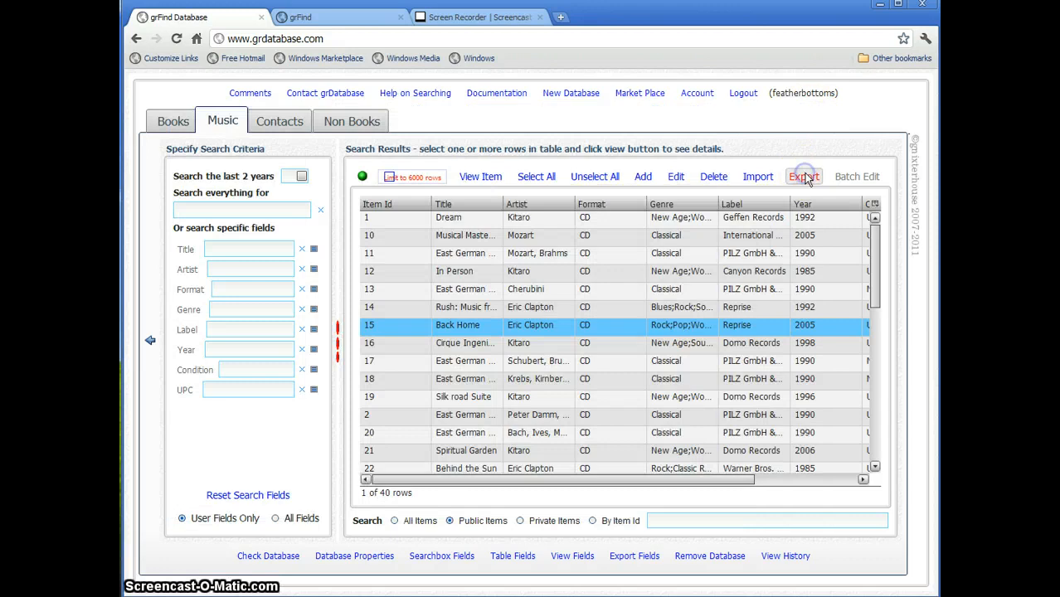
- Export all Music records as comma-separated music-export.csv and close the Export dialog
click(804, 177)
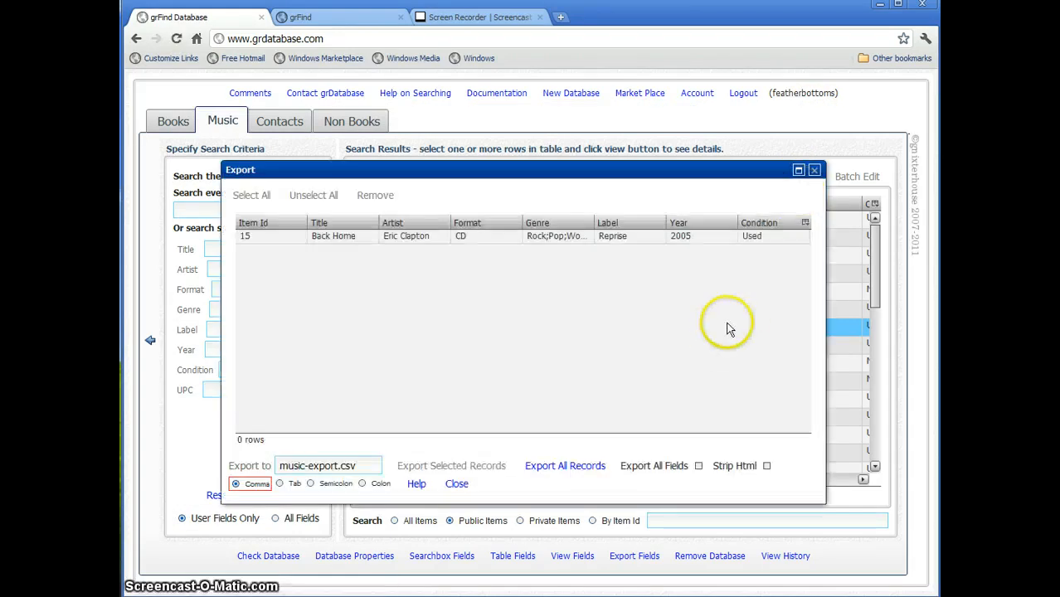
click(579, 469)
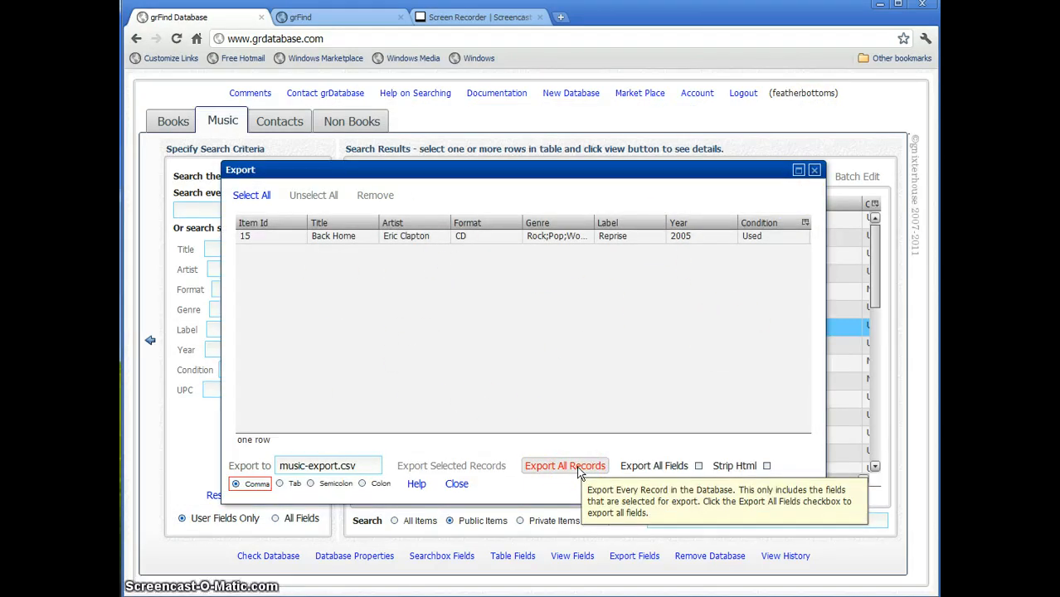
click(580, 470)
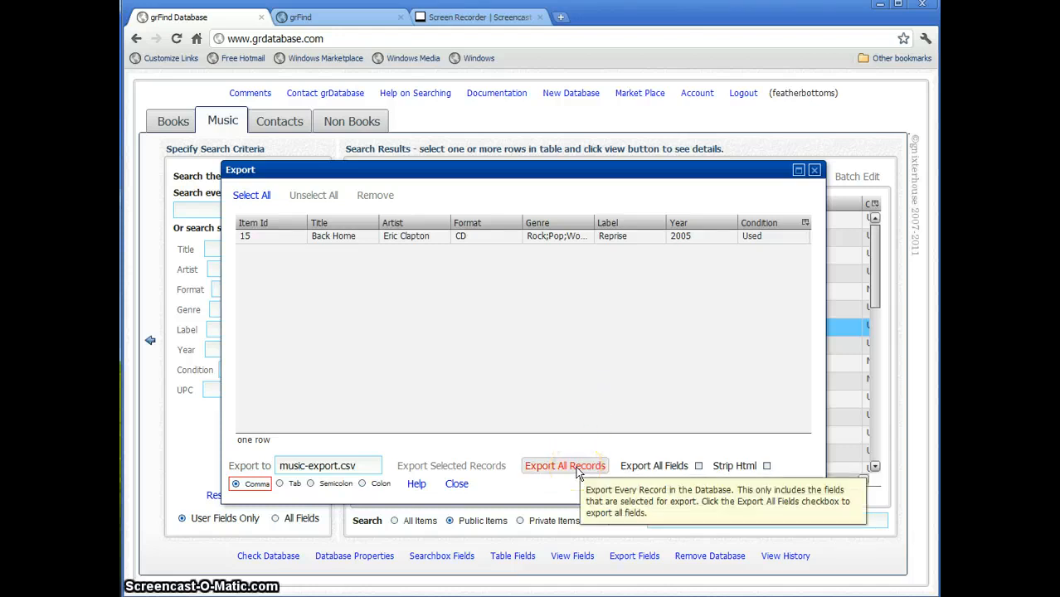
click(582, 470)
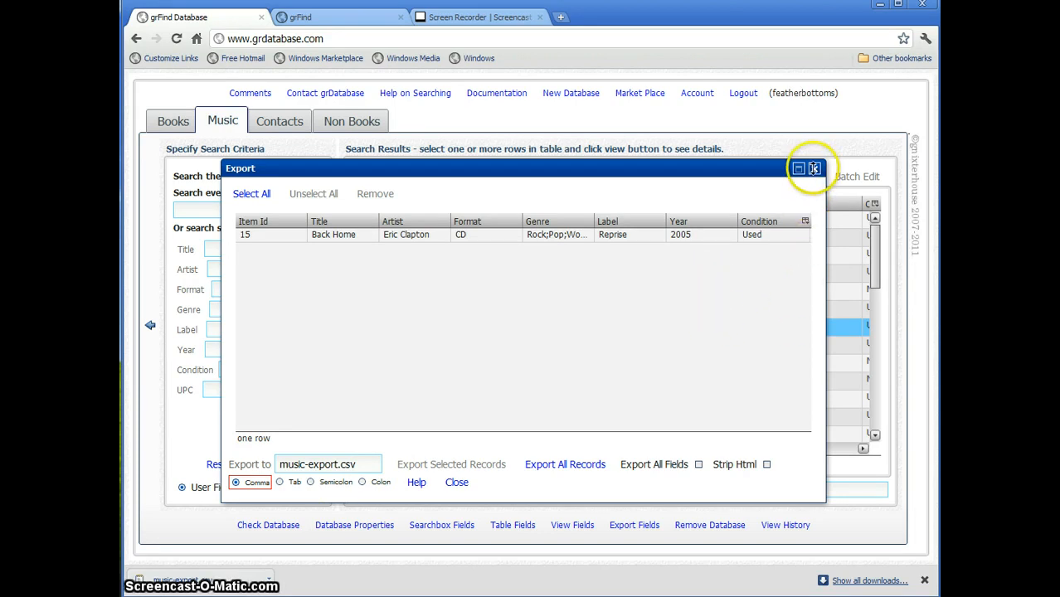
click(813, 168)
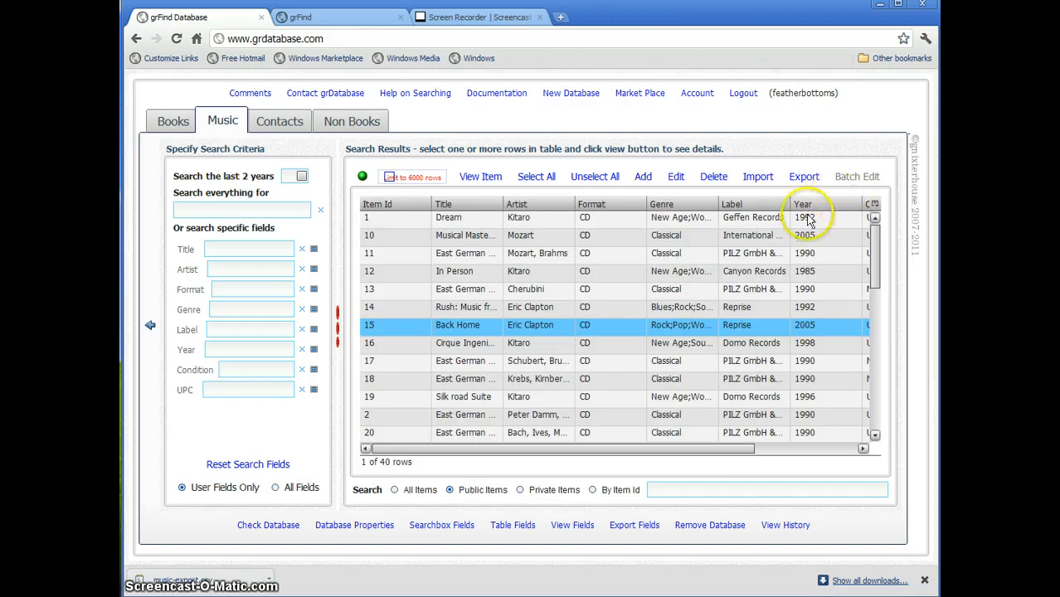
- Select Music records with Item Ids 11 through 18 and widen the browser window
click(545, 253)
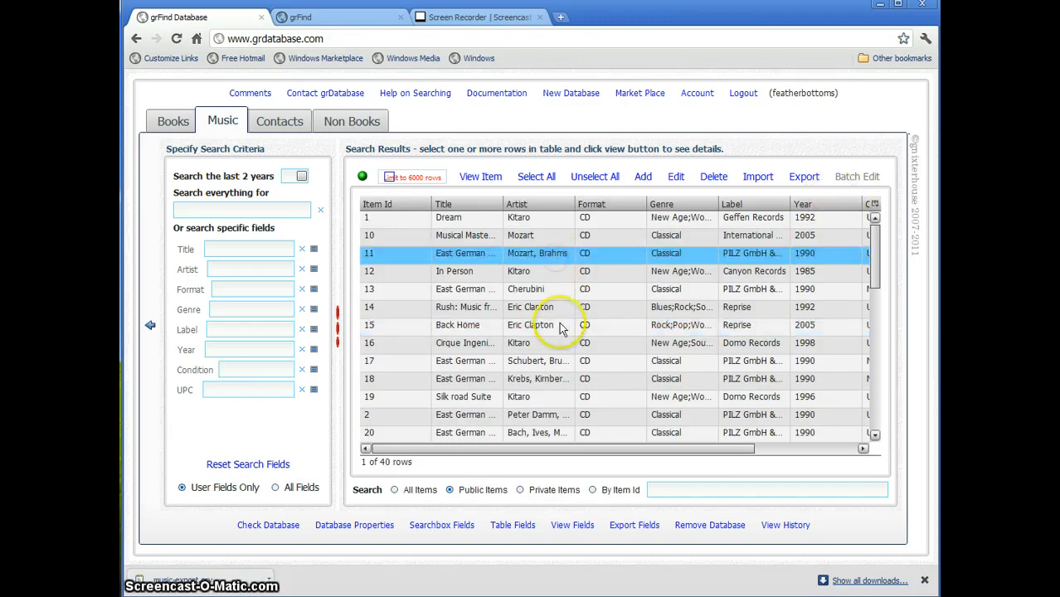
shift+click(536, 381)
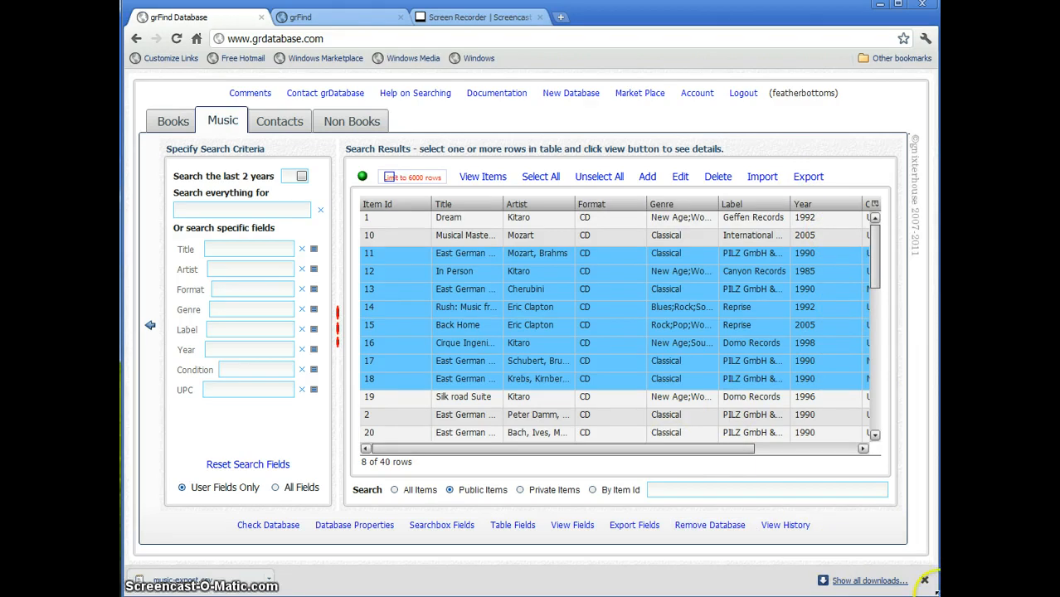
drag(939, 595, 987, 593)
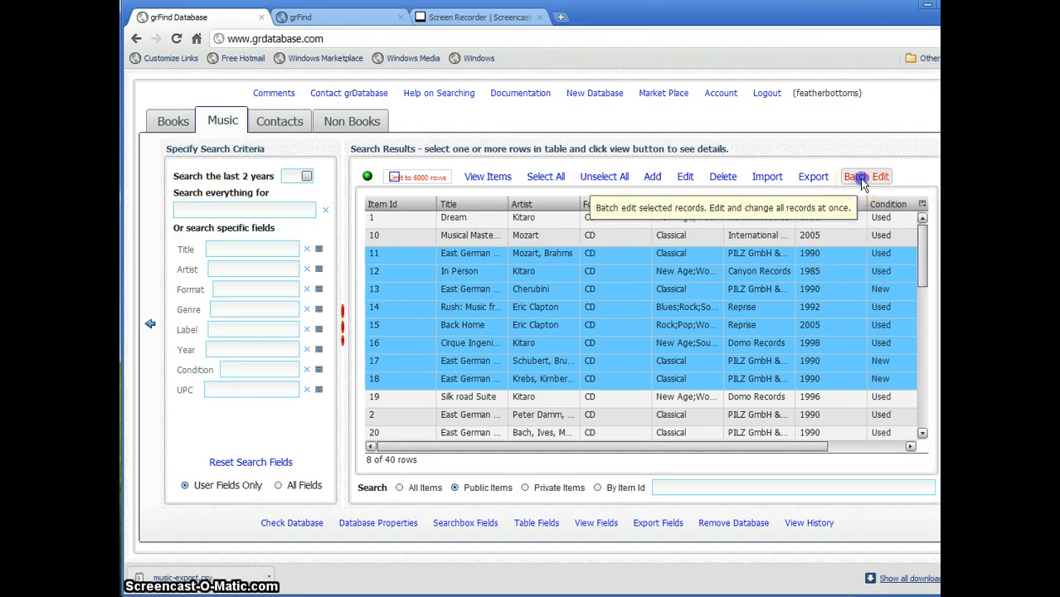
click(863, 183)
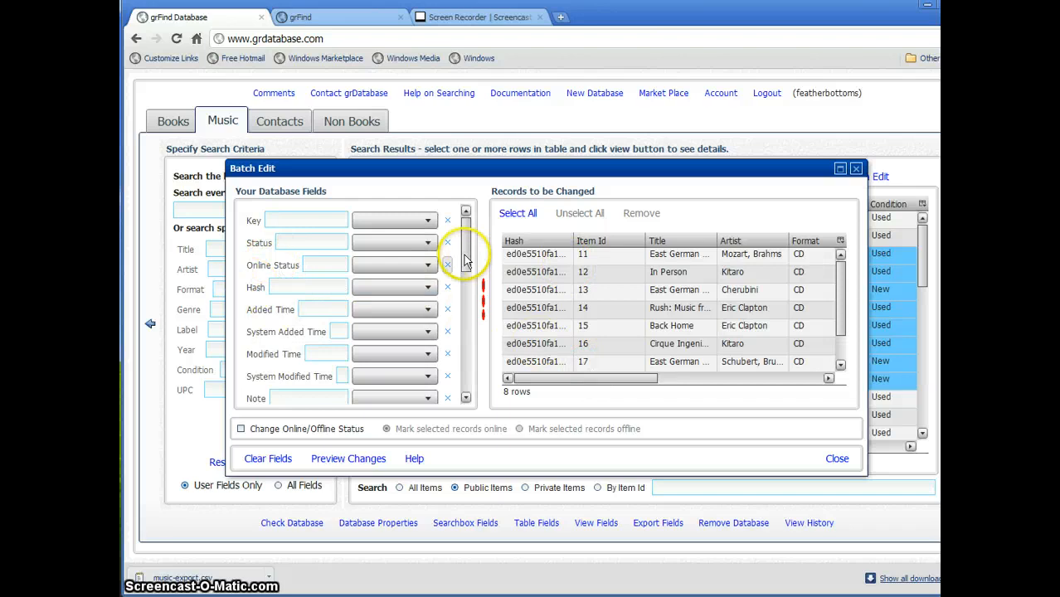
drag(465, 282, 462, 308)
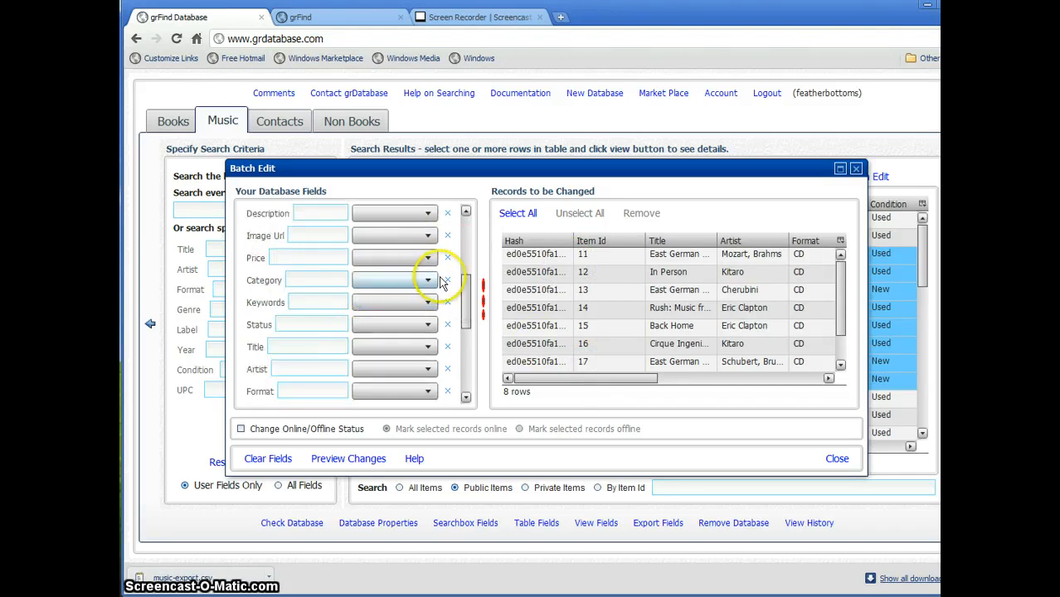
click(429, 283)
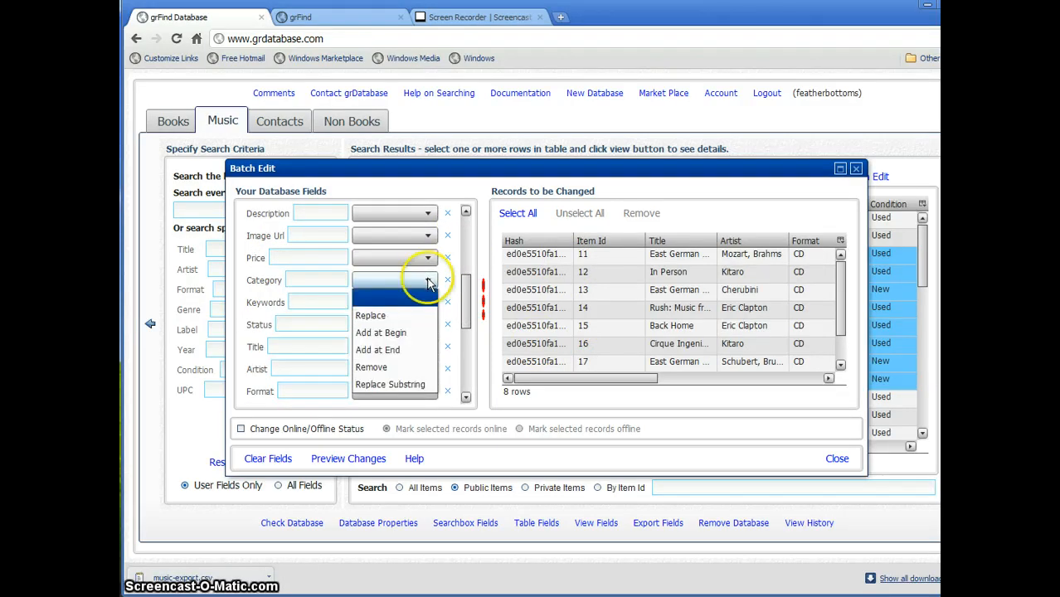
click(388, 317)
click(330, 279)
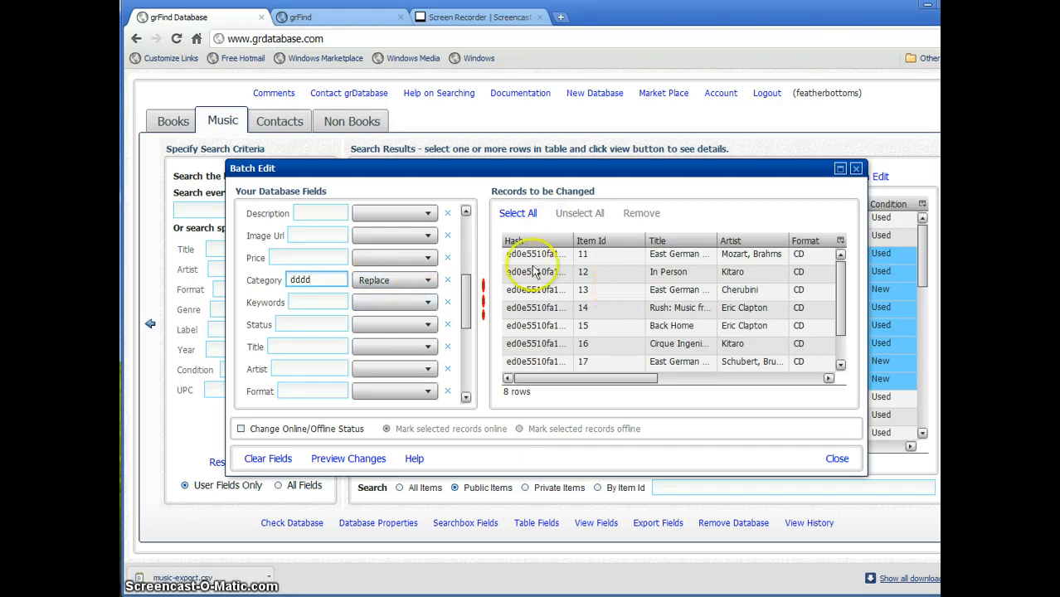
click(518, 214)
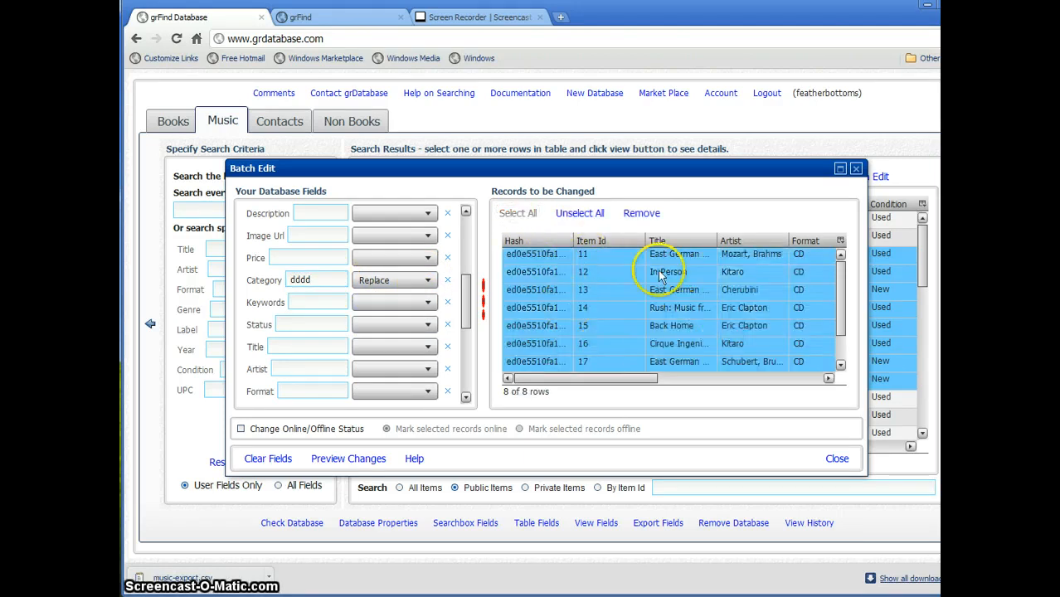
click(377, 461)
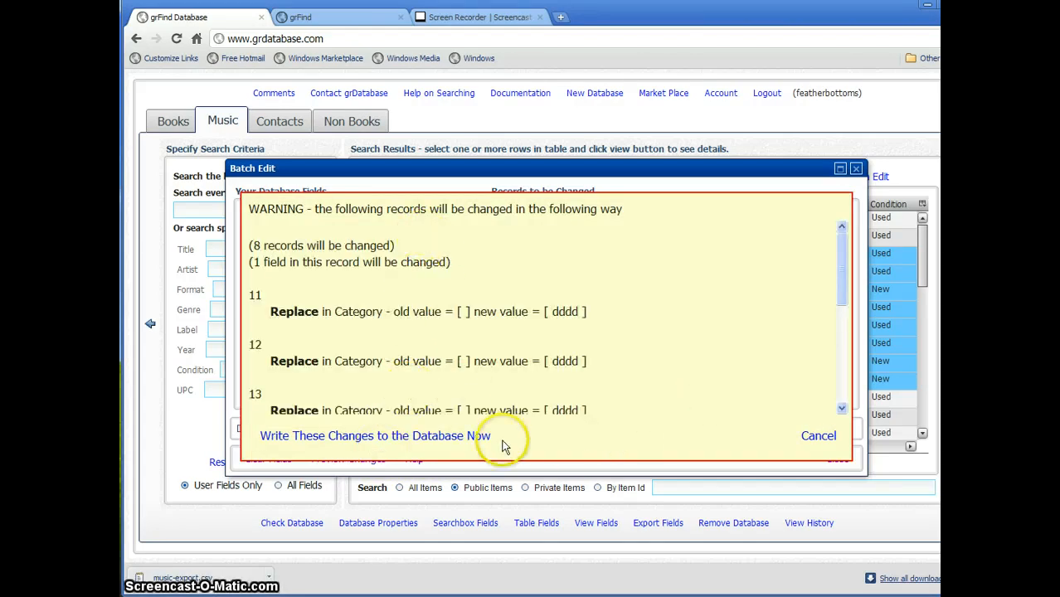
click(823, 437)
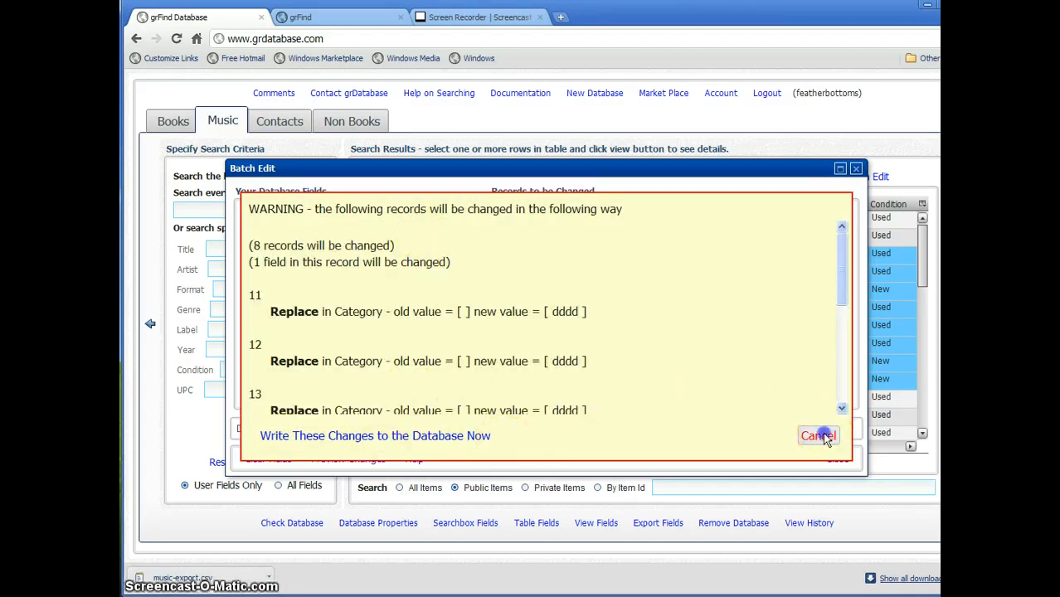
click(856, 169)
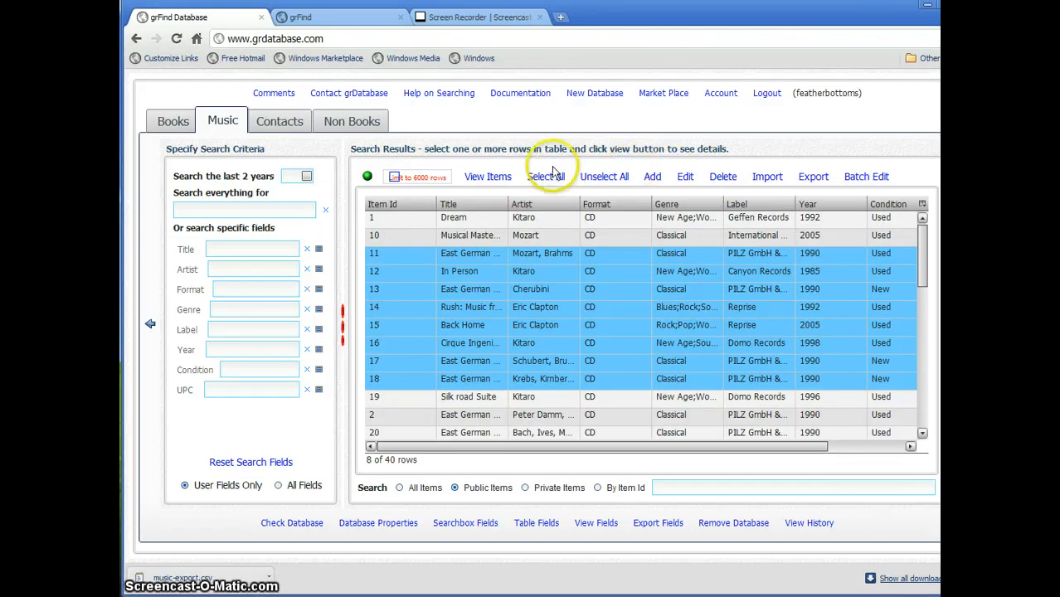
- Unselect all Music records, shrink the browser window, and toggle the search-criteria panel off and on
click(610, 181)
drag(984, 591, 936, 588)
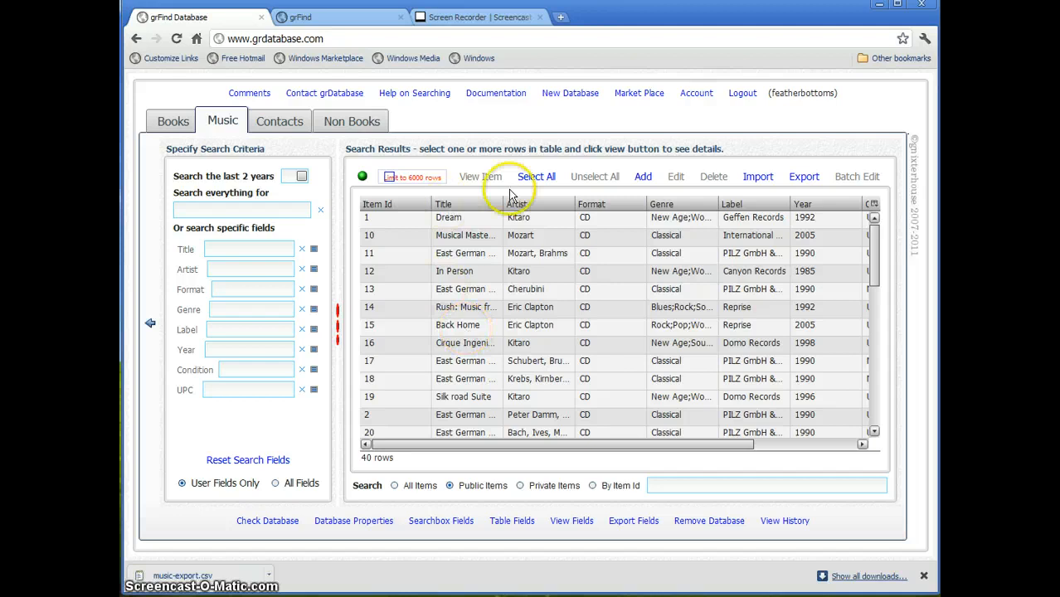
click(151, 326)
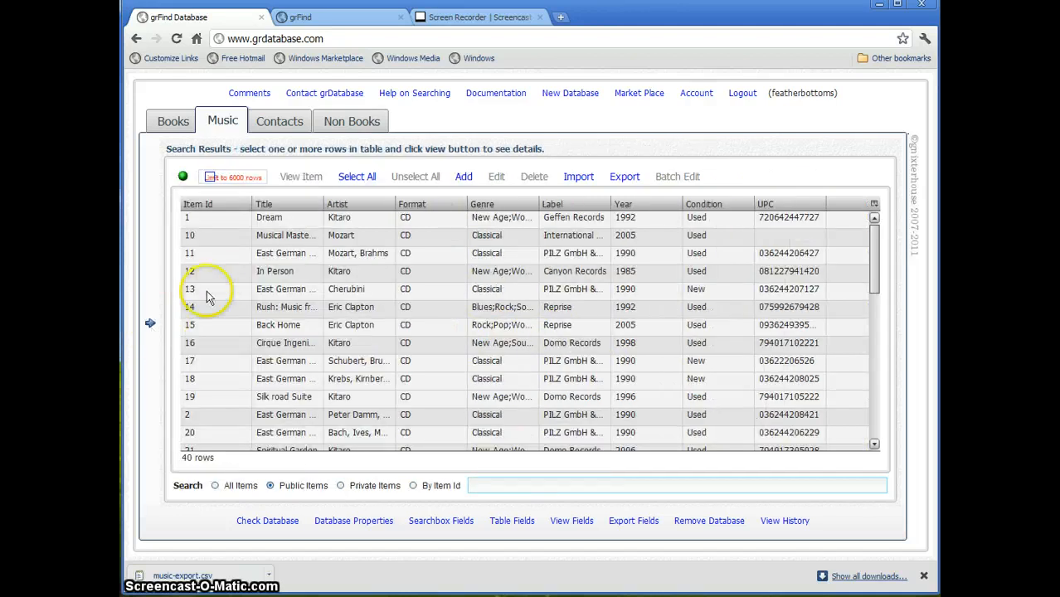
click(150, 326)
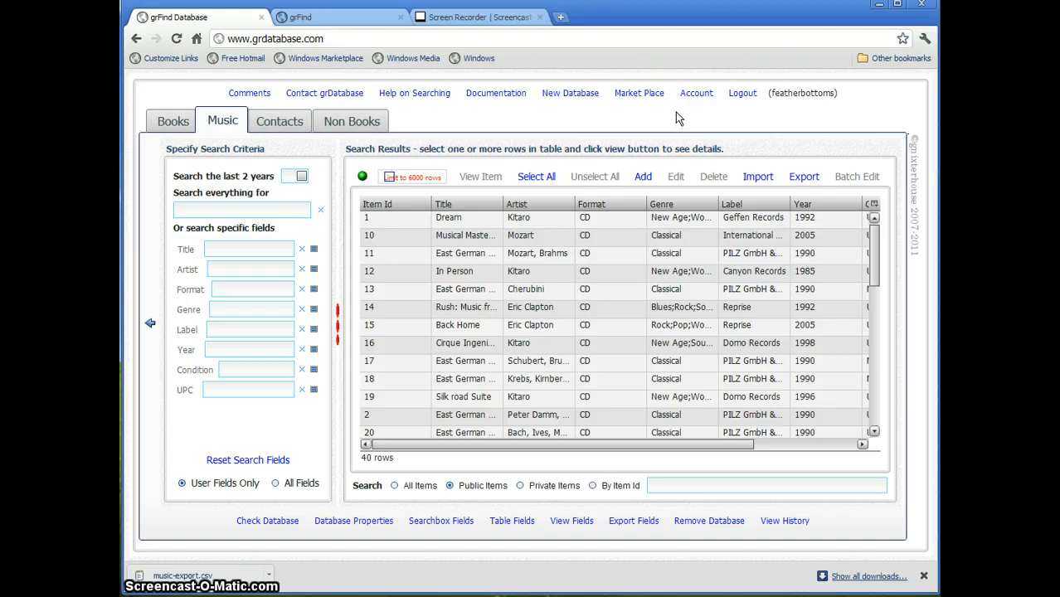
- View records 12–15 together and advance to item 13, Cherubini's East German Revolution
click(523, 273)
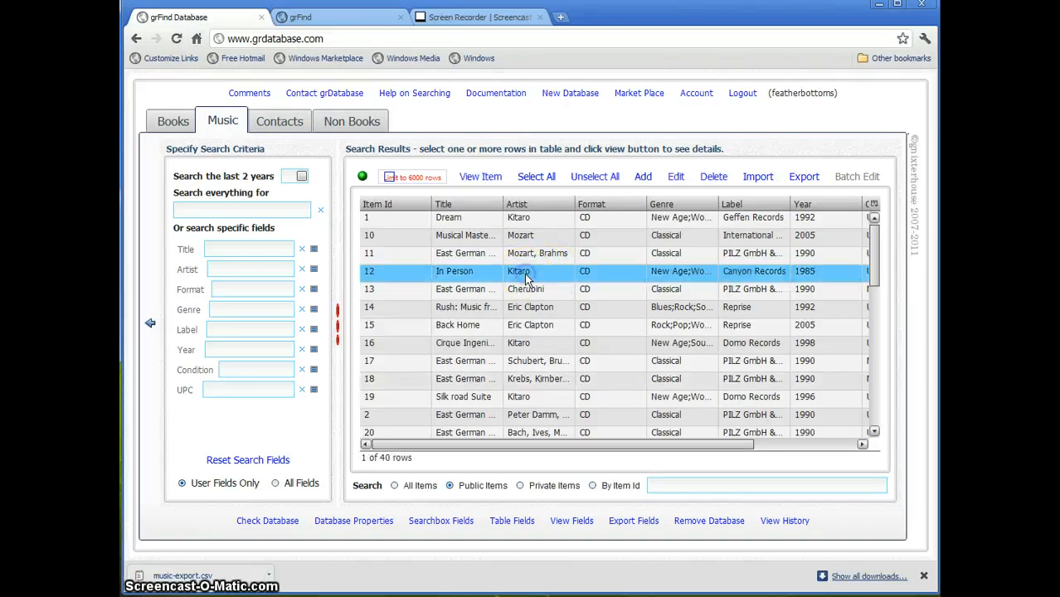
shift+click(538, 327)
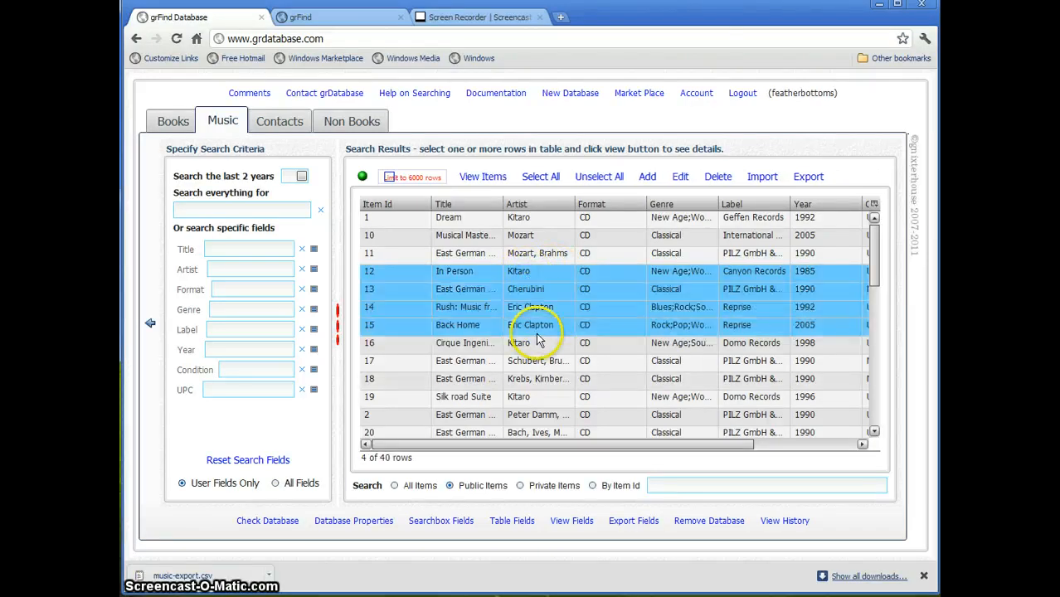
click(492, 177)
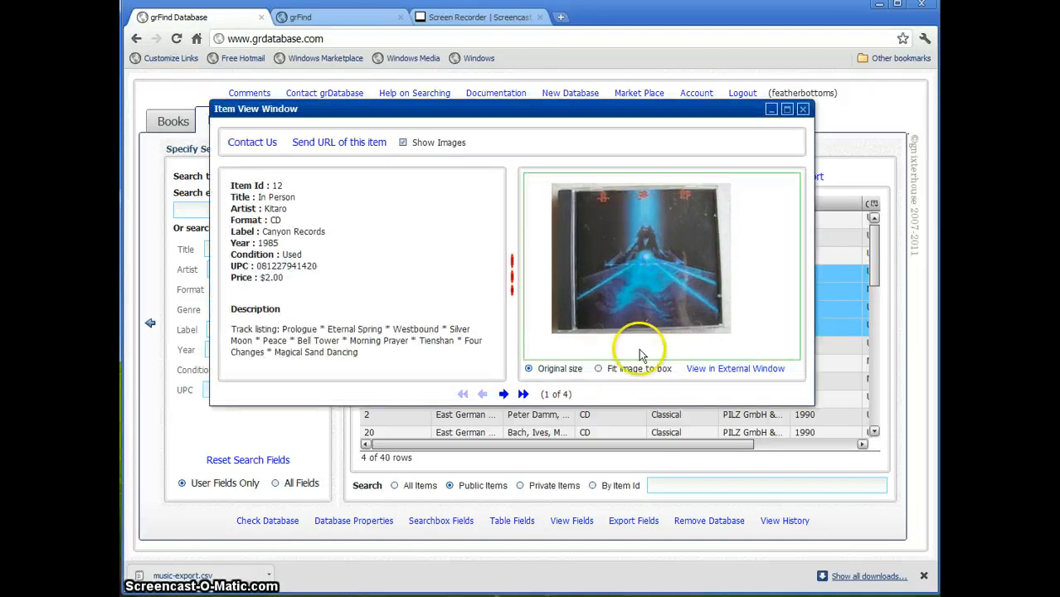
click(504, 394)
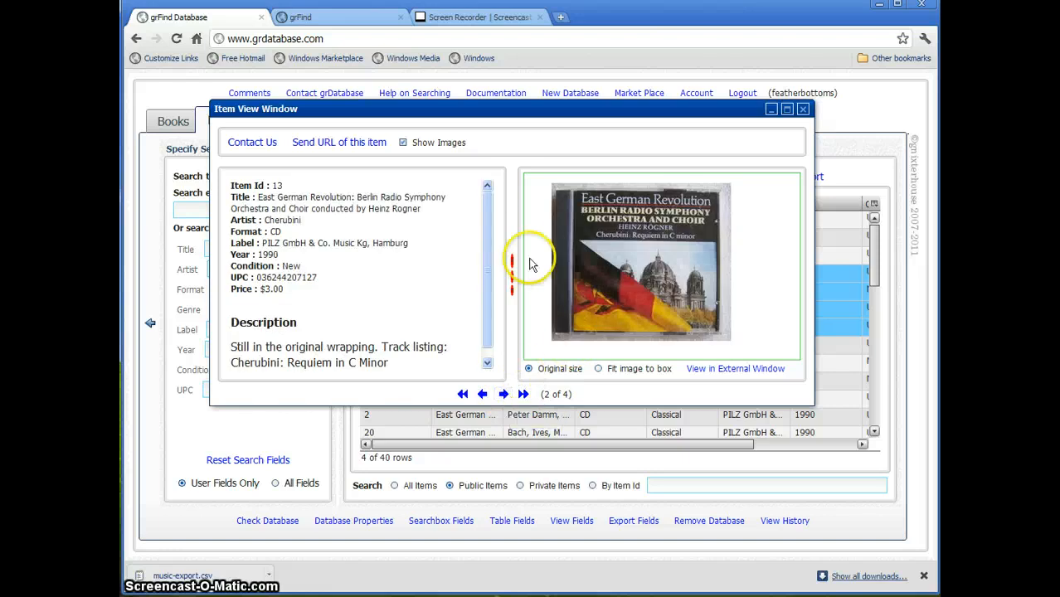
click(347, 145)
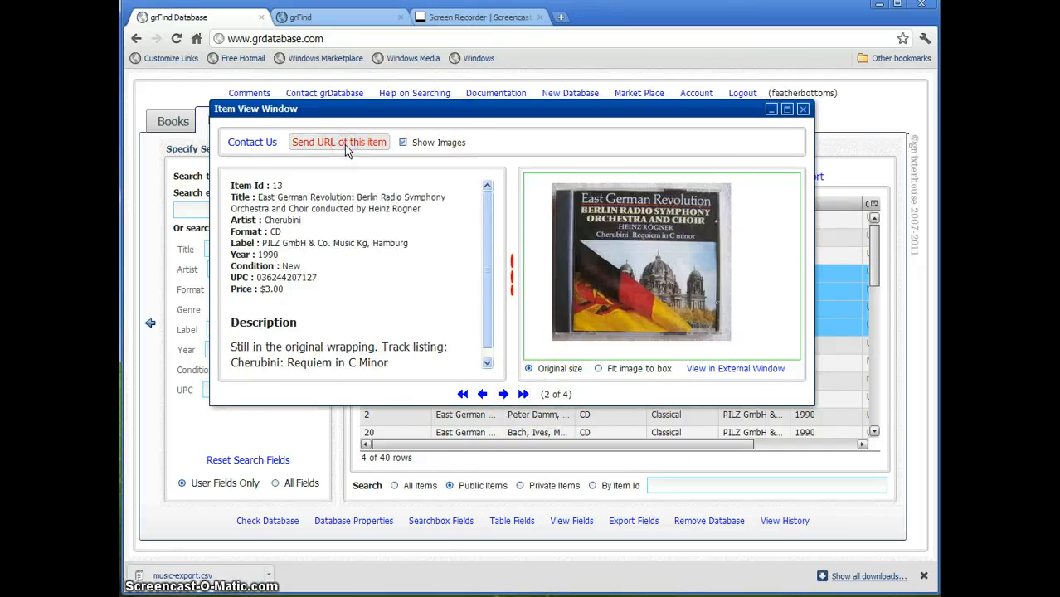
- Email item 13's link to the recipient's e-mail address and open the returned link in a new tab
click(437, 224)
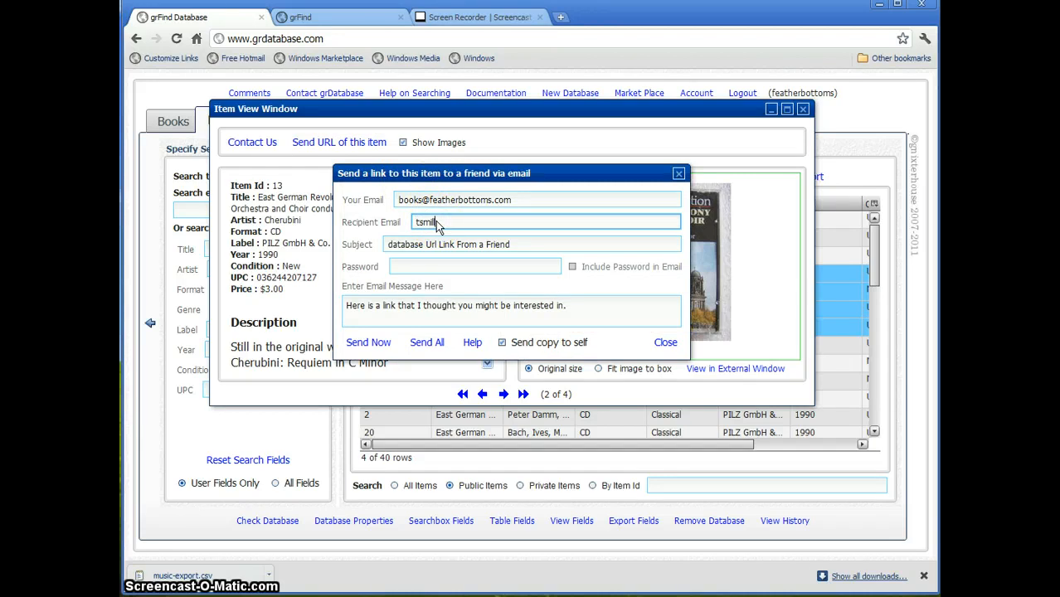
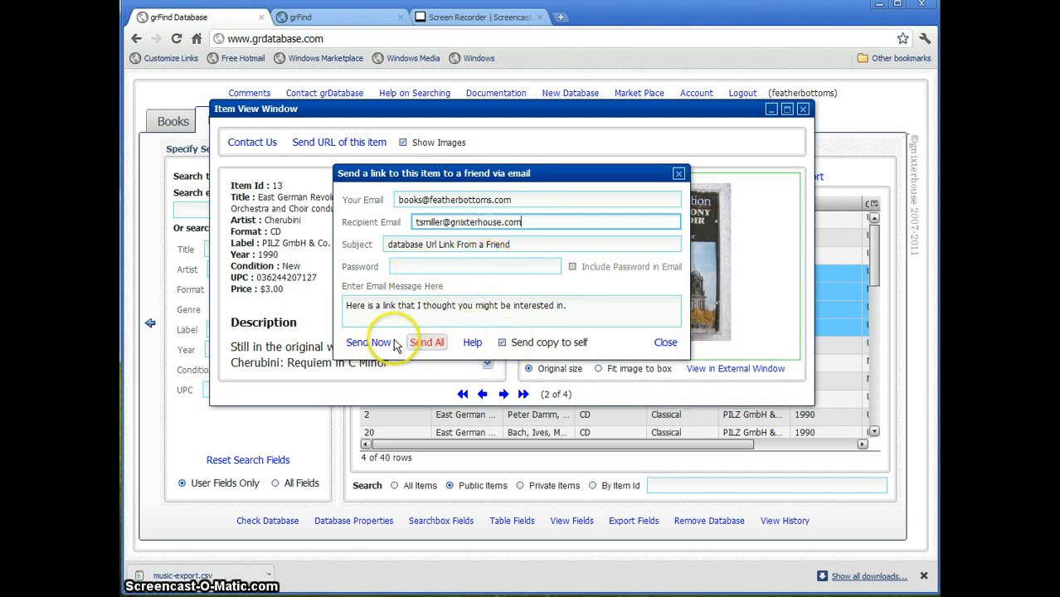
click(430, 343)
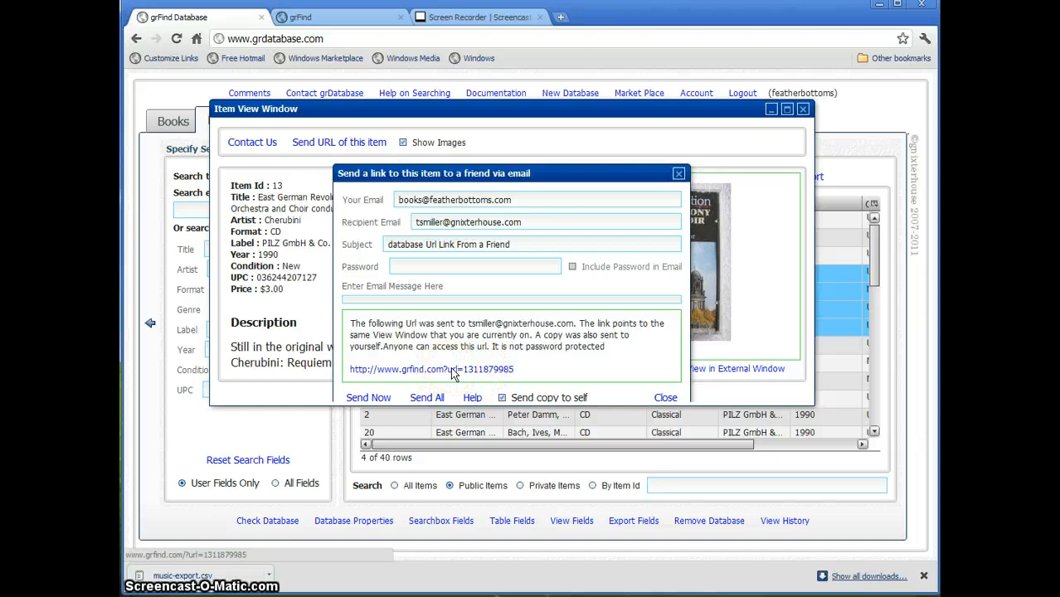
click(455, 370)
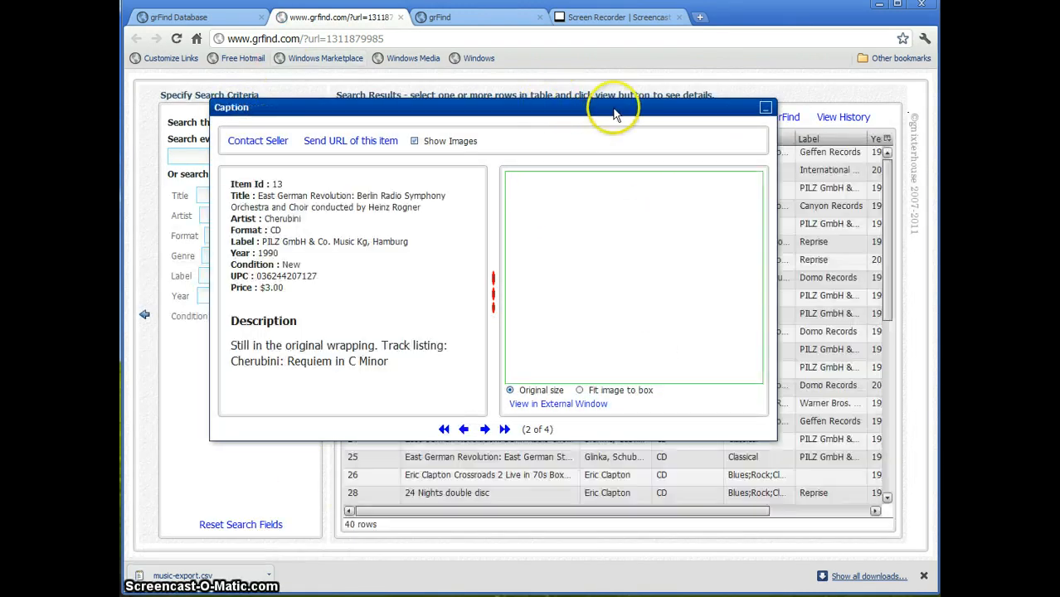
- Browse forward and back through the shared items, then close the grfind.com link tab
click(486, 430)
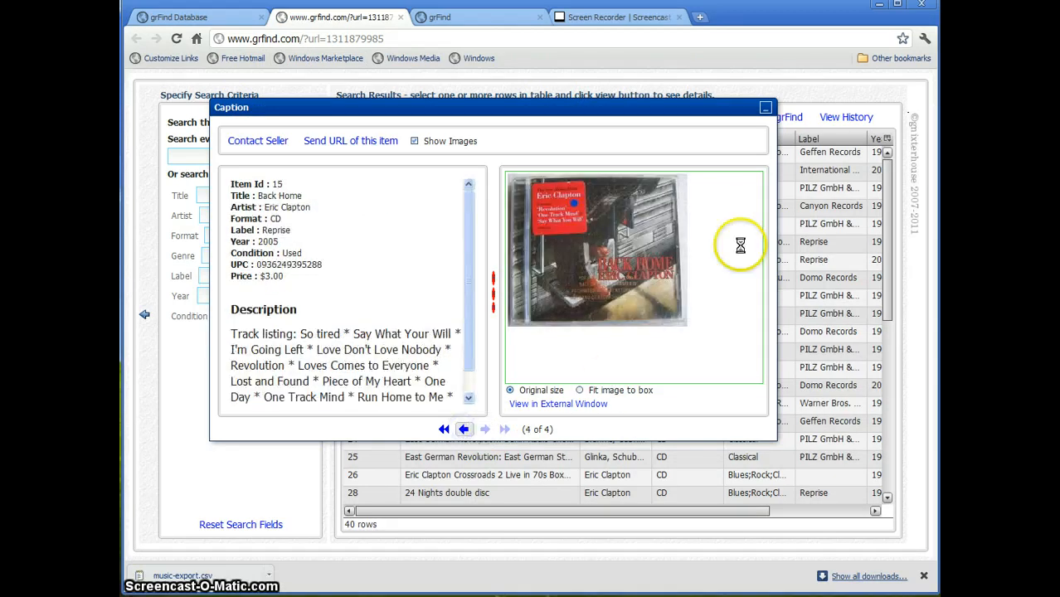
click(765, 108)
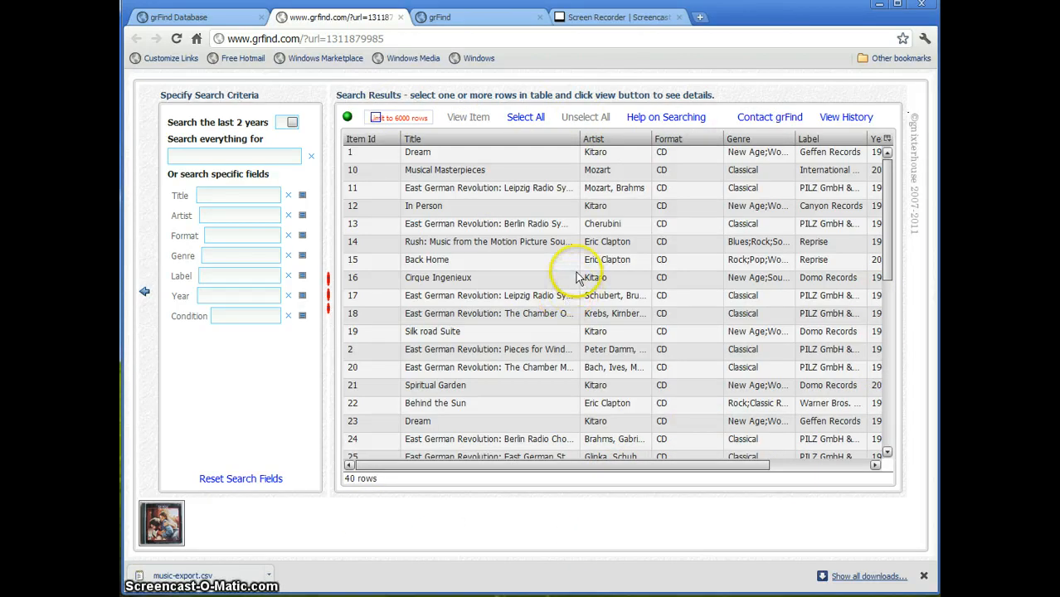
click(402, 18)
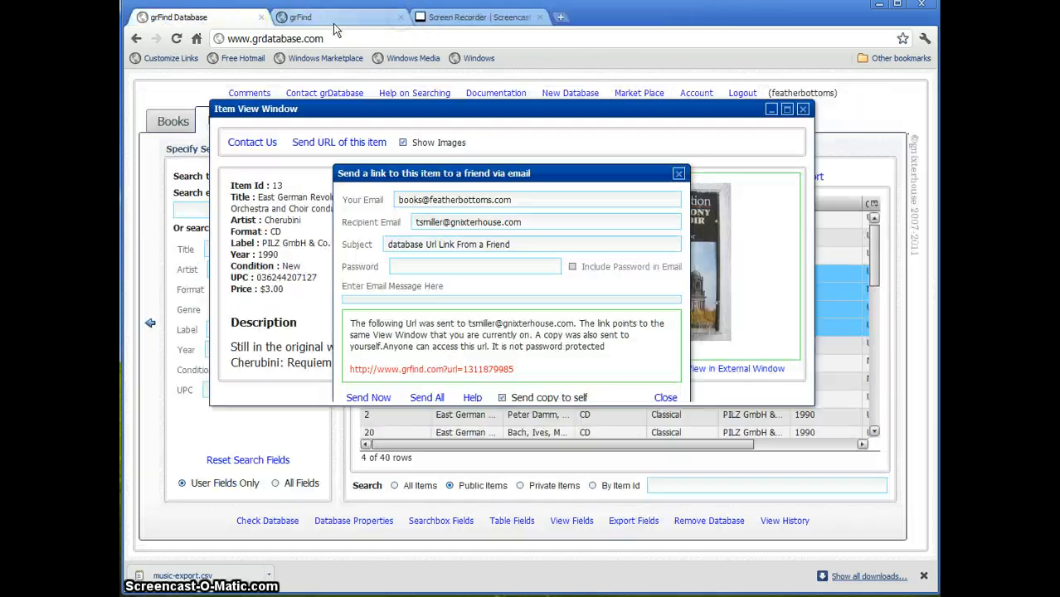
- Close the send-link confirmation and the item view to return to the 40 Music results
click(665, 397)
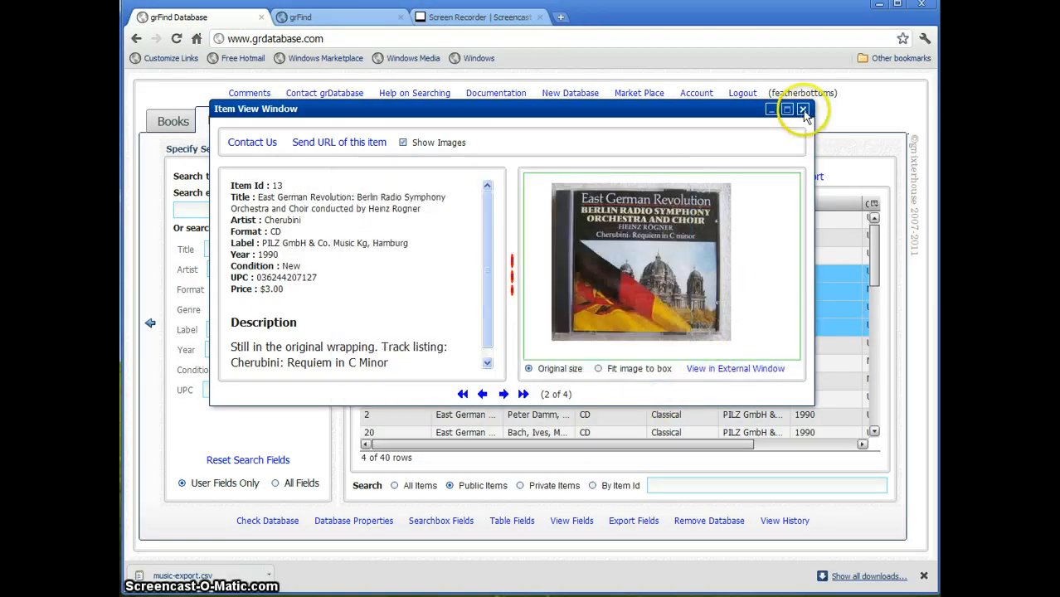
click(803, 109)
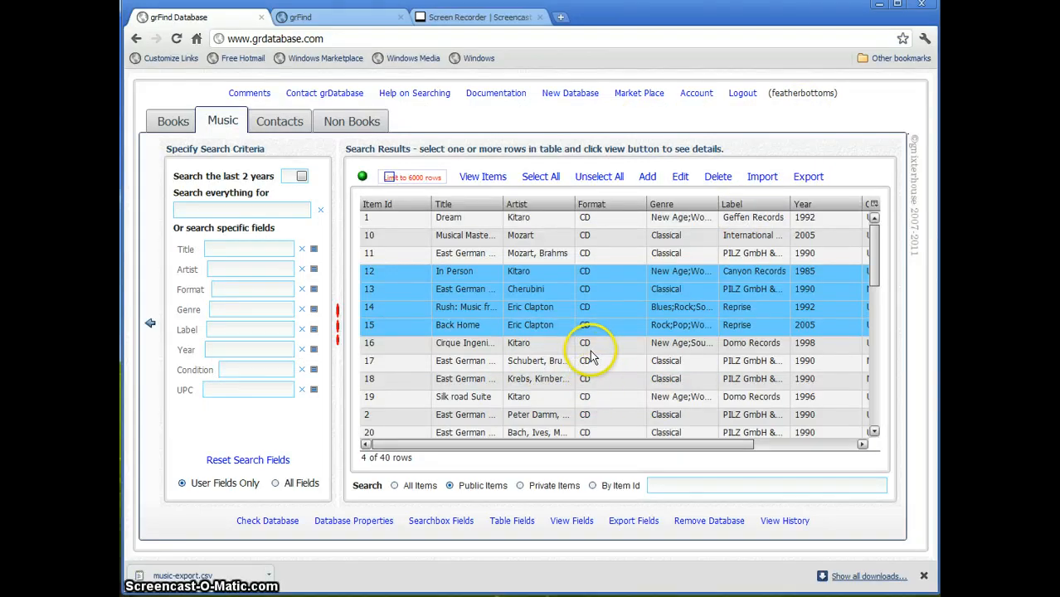
click(624, 125)
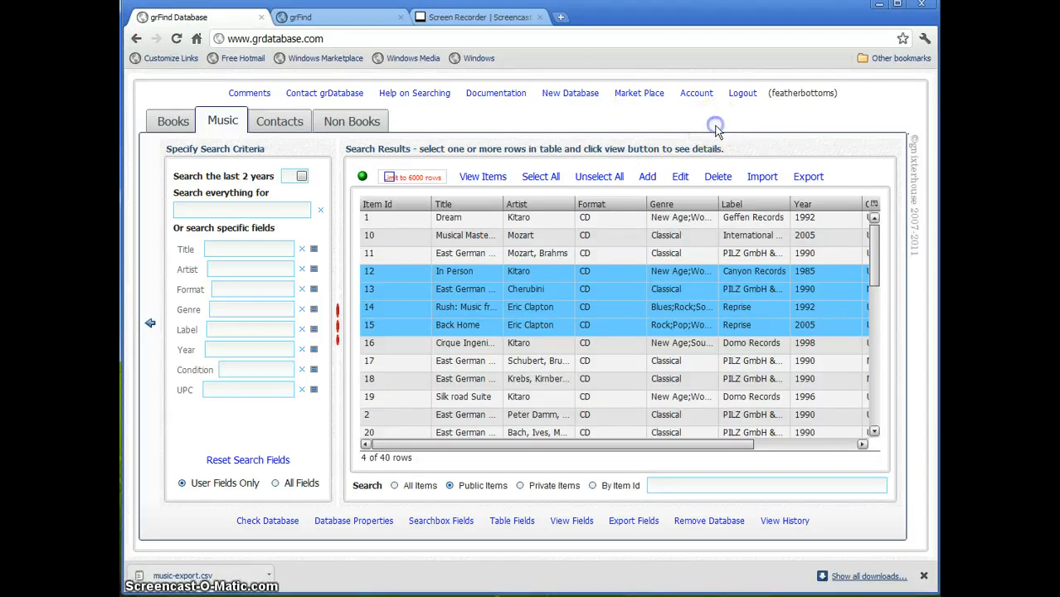
click(716, 129)
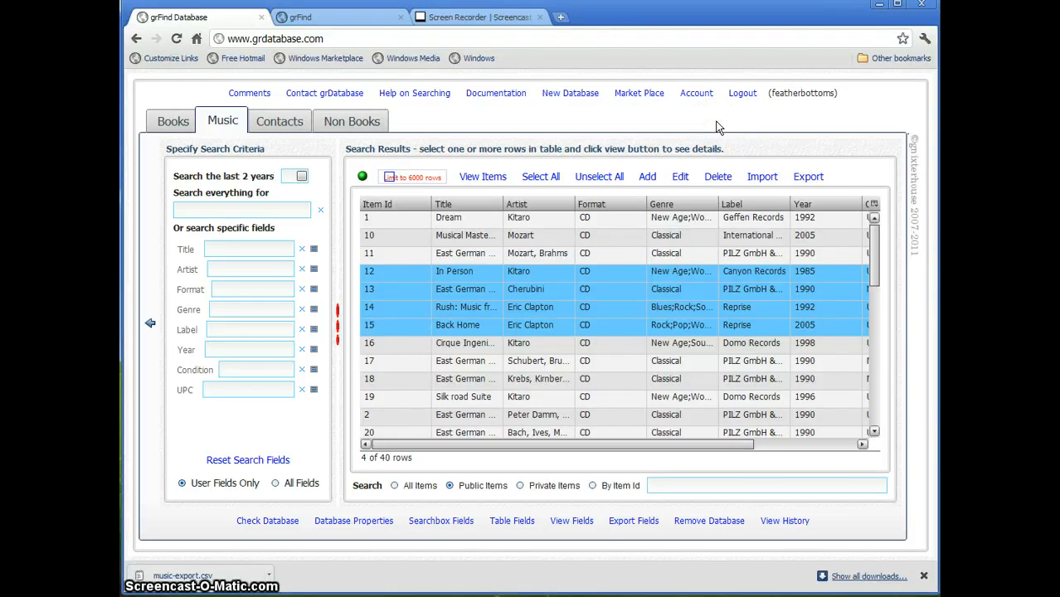